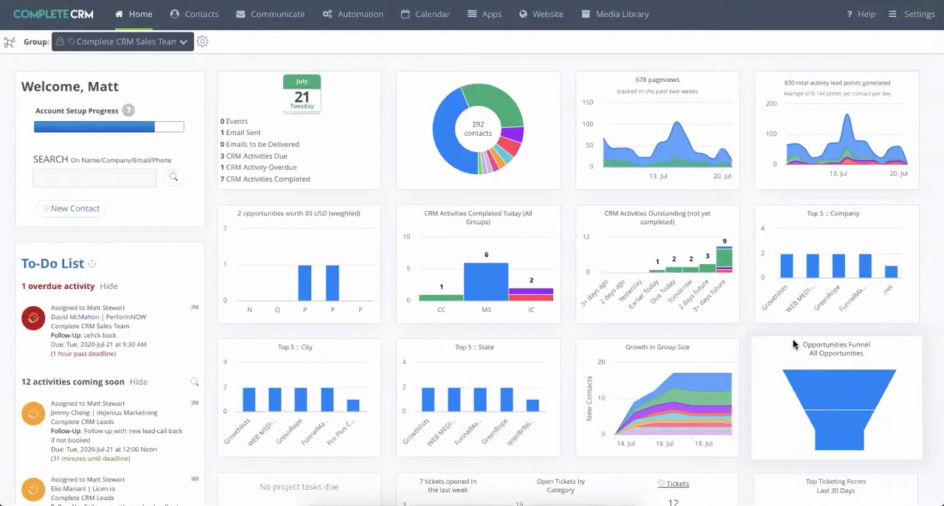
- Review the follow-up activities behind the largest bar of the dashboard's CRM Activities Completed Today chart, and close the details
scroll(716, 288, "down", 3)
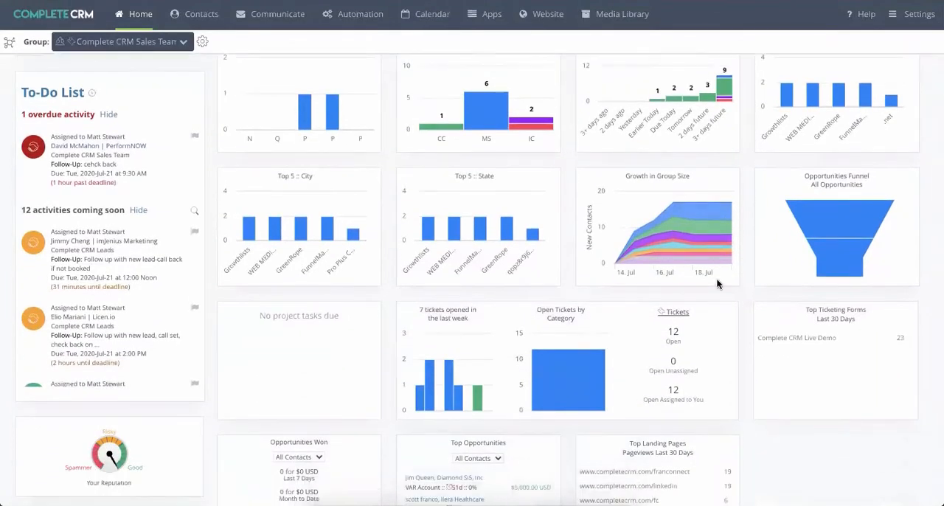
scroll(718, 284, "up", 2)
scroll(718, 283, "up", 1)
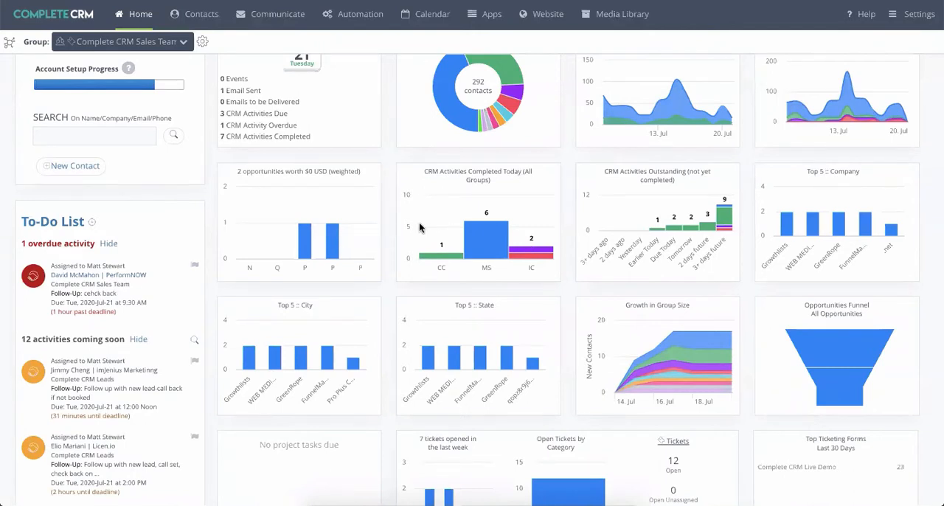
scroll(442, 236, "up", 3)
left_click(453, 244)
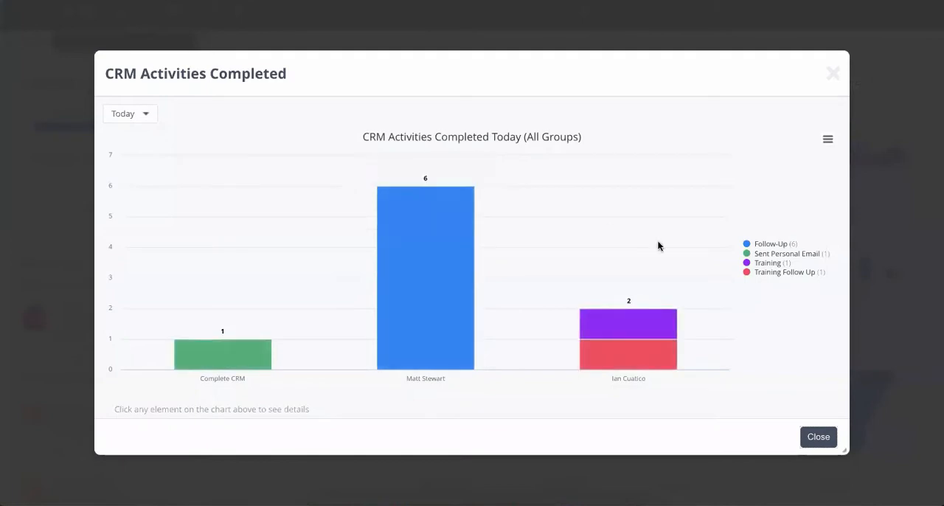
left_click(413, 251)
scroll(412, 249, "down", 3)
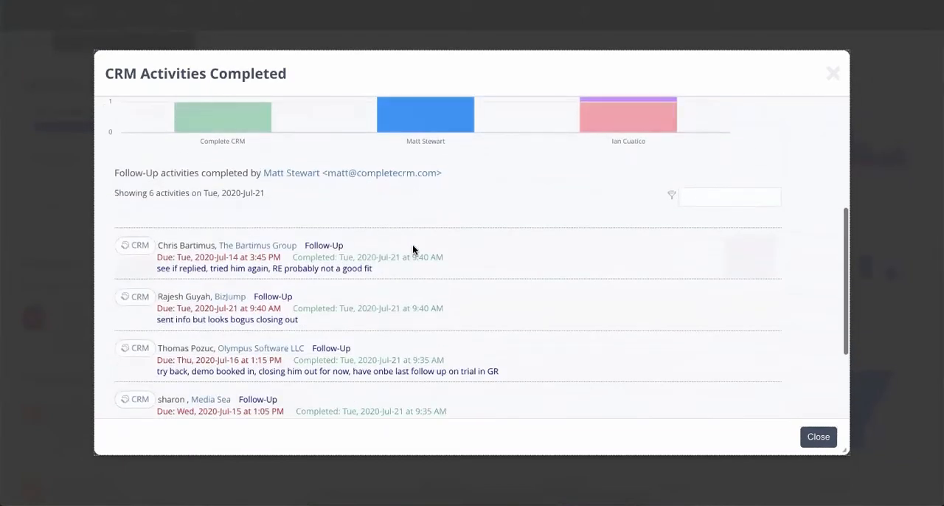
scroll(412, 250, "down", 1)
scroll(229, 202, "up", 4)
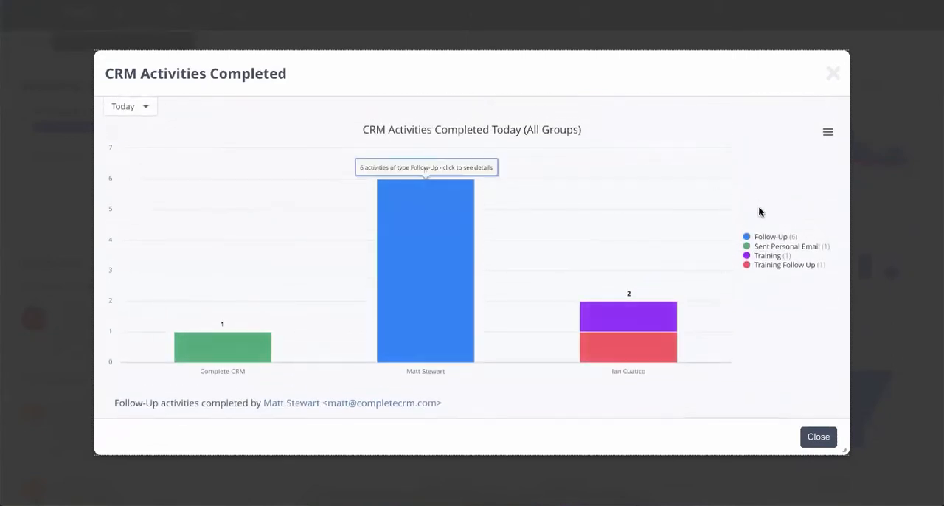
left_click(818, 438)
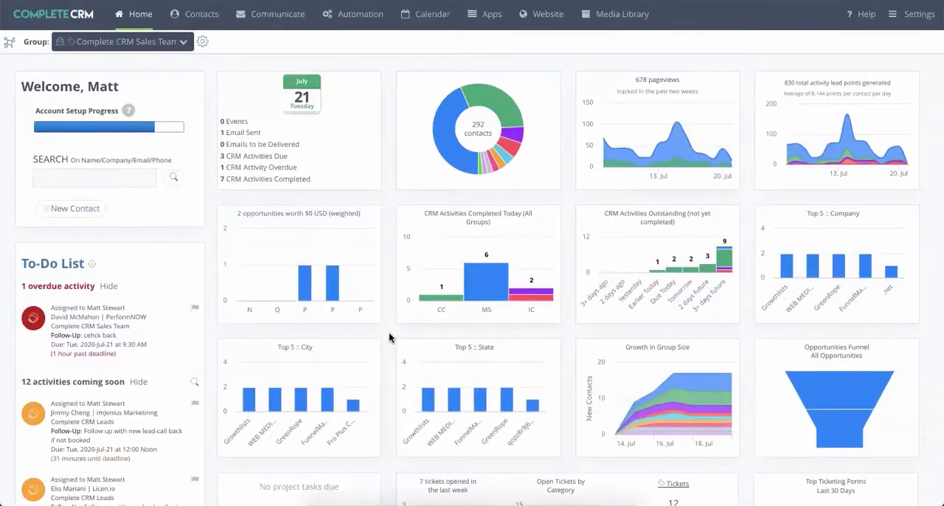
- Customize the dashboard by swapping the contacts chart widget with the pageviews widget, and save the widget layout
scroll(389, 337, "down", 3)
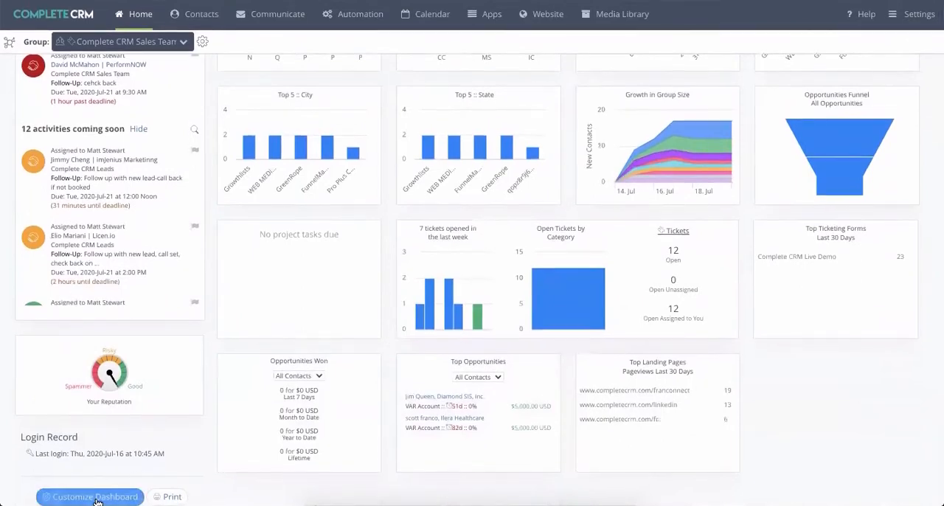
left_click(96, 498)
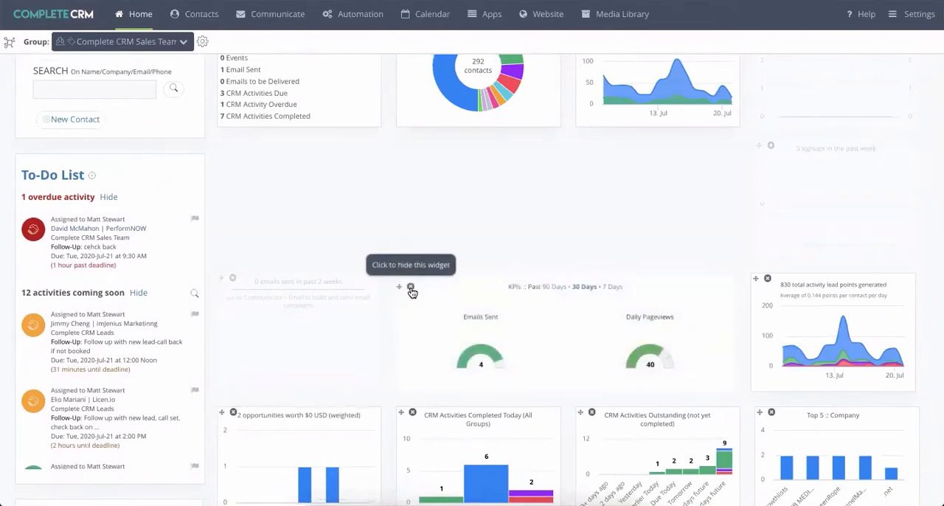
scroll(412, 292, "up", 2)
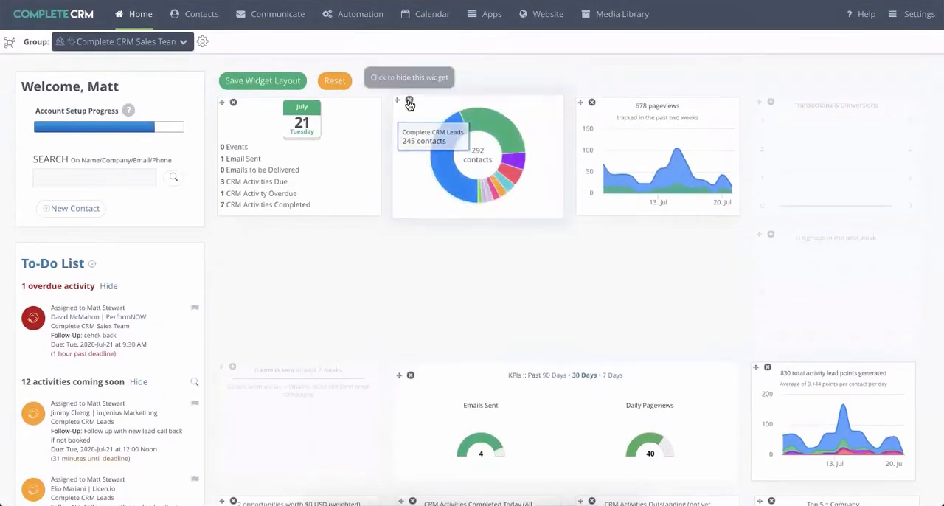
left_click_drag(399, 99, 692, 95)
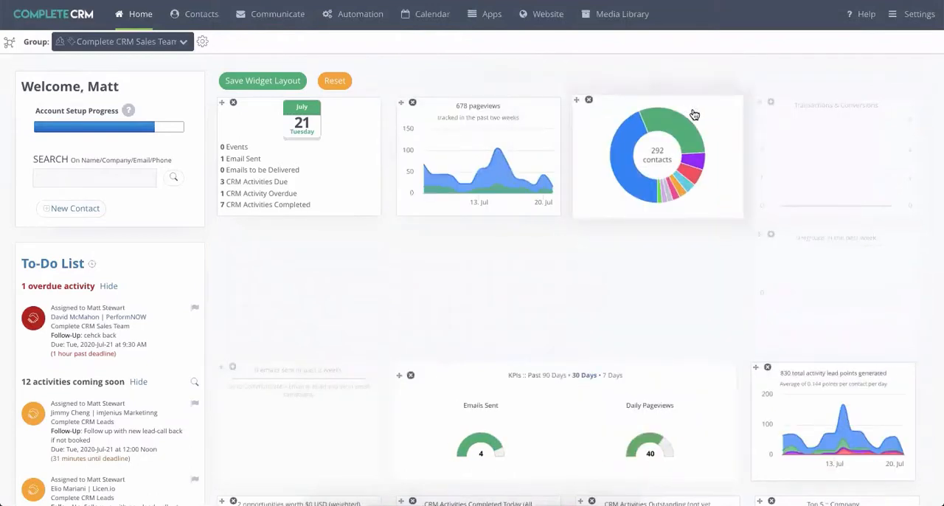
left_click(251, 85)
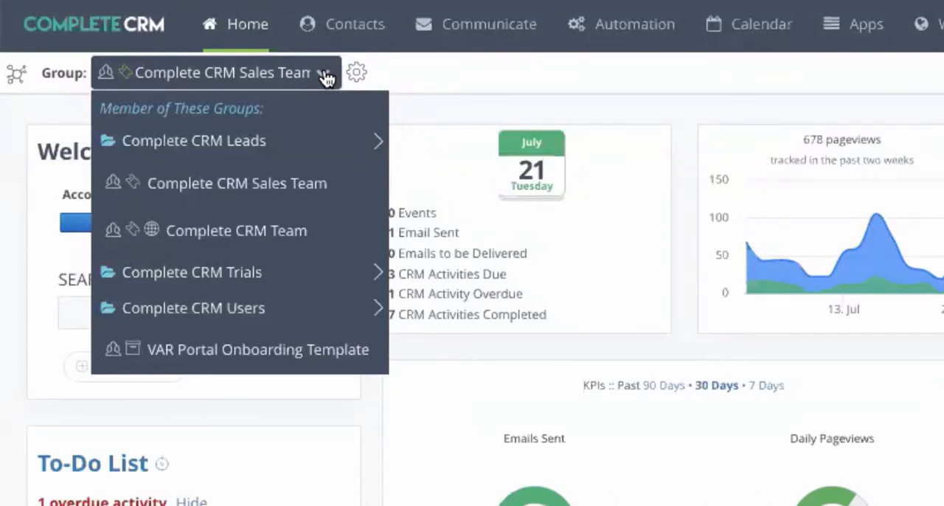
- Open the group's custom contact user fields and display the settings of the Home Owner Status field
left_click(503, 38)
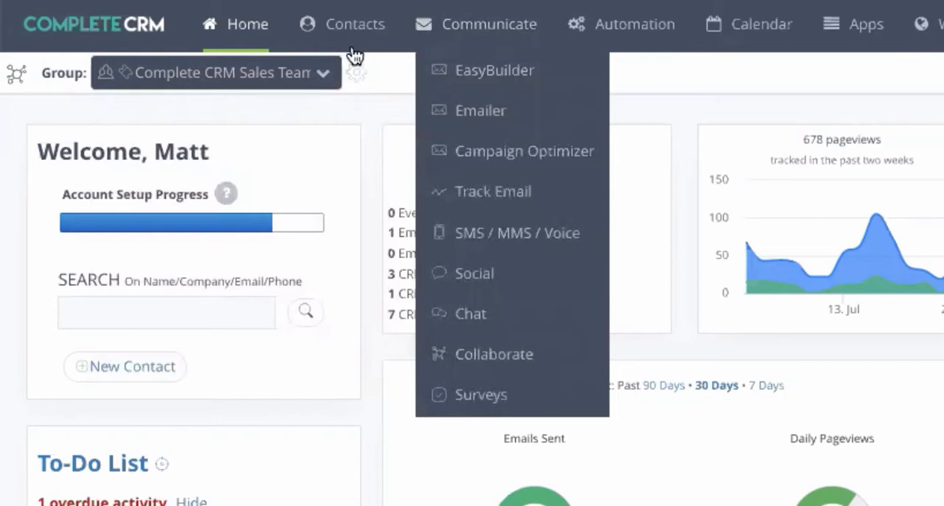
mouse_move(355, 55)
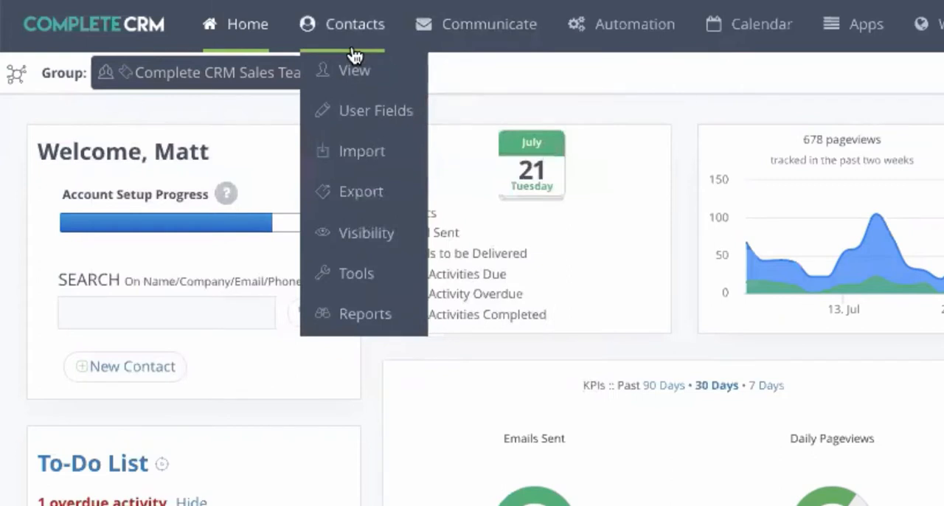
left_click(354, 124)
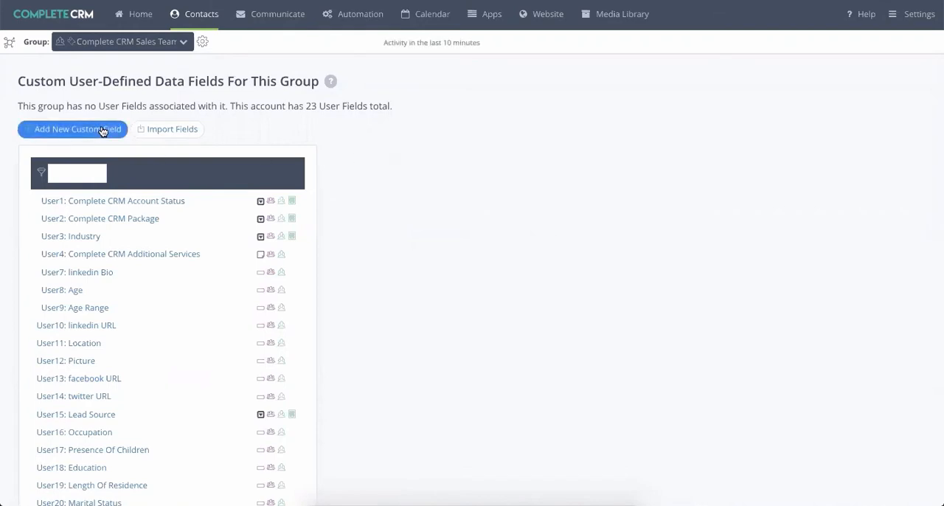
scroll(408, 268, "down", 3)
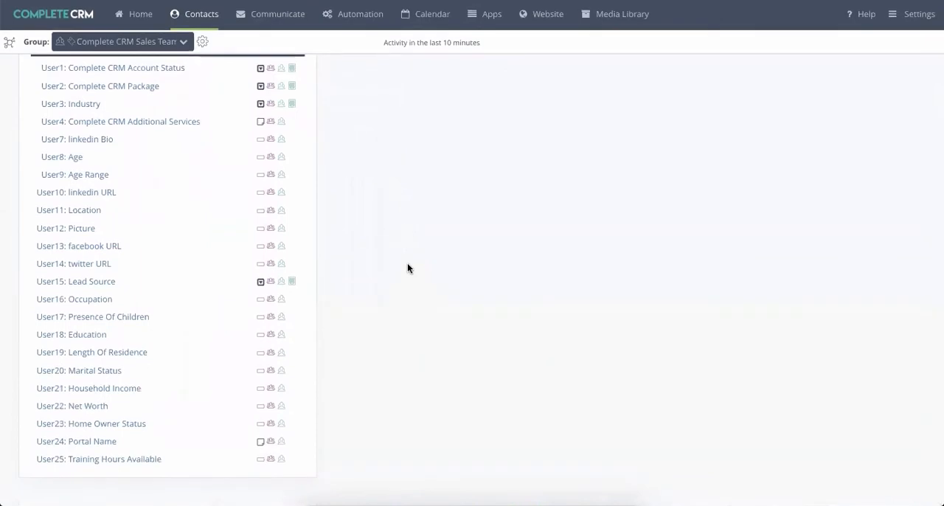
left_click(121, 423)
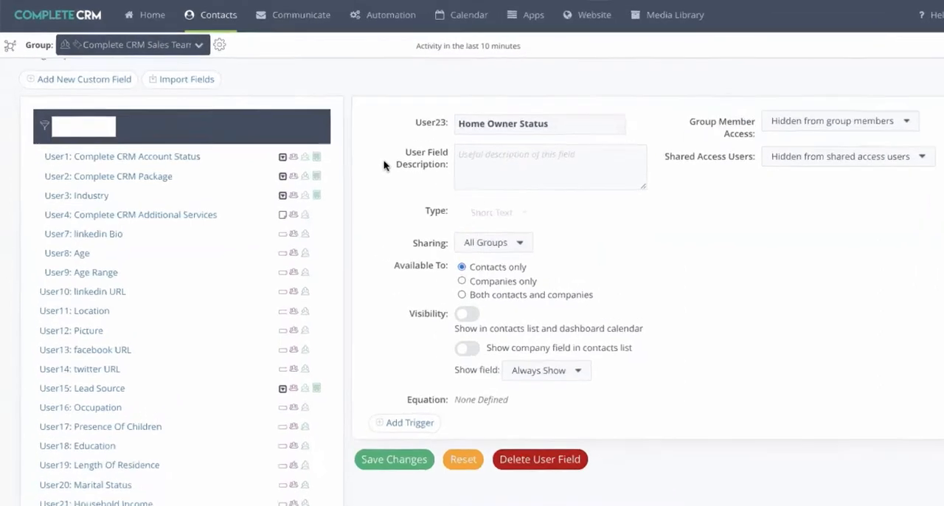
- Open the contact visibility settings to view how fields are arranged in the contact display
mouse_move(328, 31)
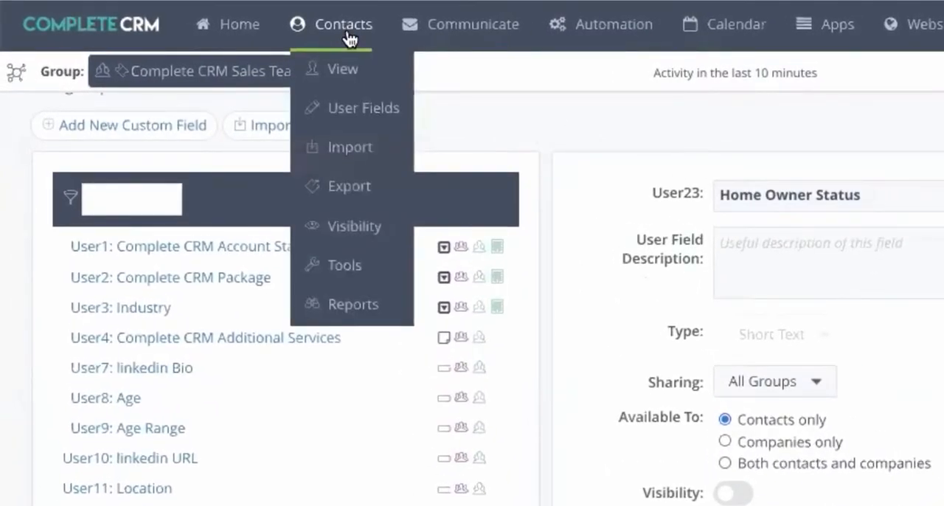
left_click(353, 226)
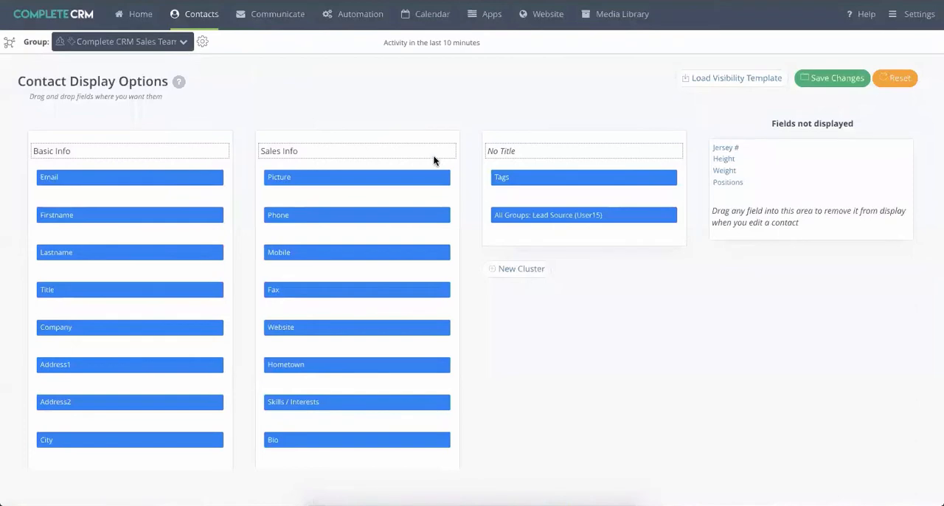
left_click_drag(471, 196, 417, 215)
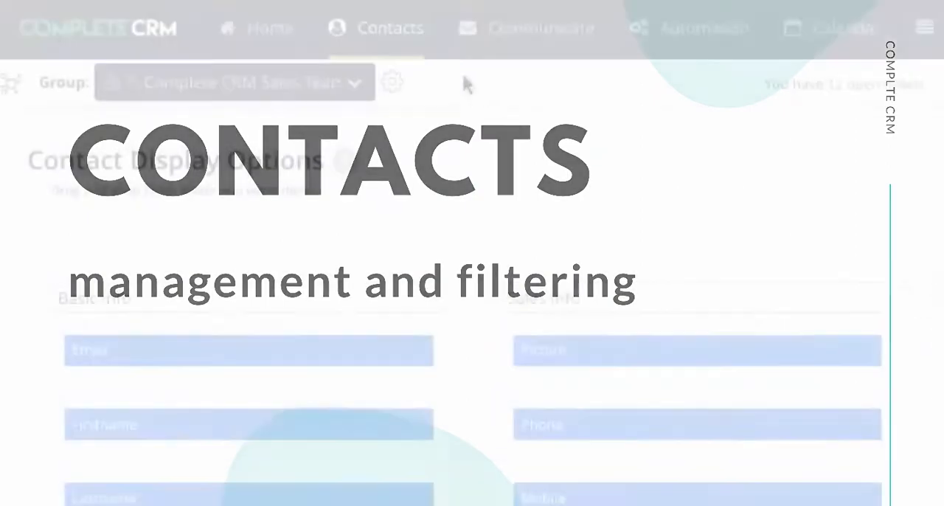
- Open the contacts list and look through its filter fields and available list actions
mouse_move(403, 39)
left_click(402, 83)
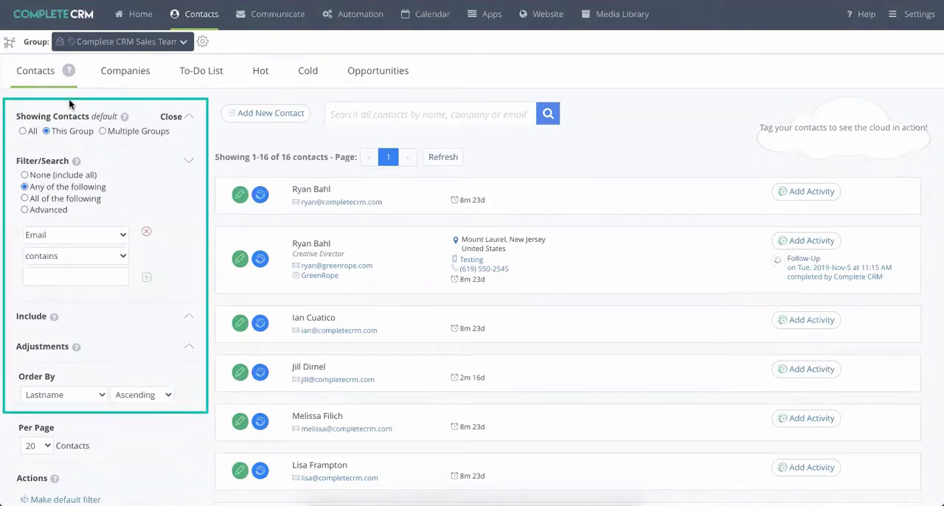
left_click(67, 235)
scroll(81, 302, "down", 5)
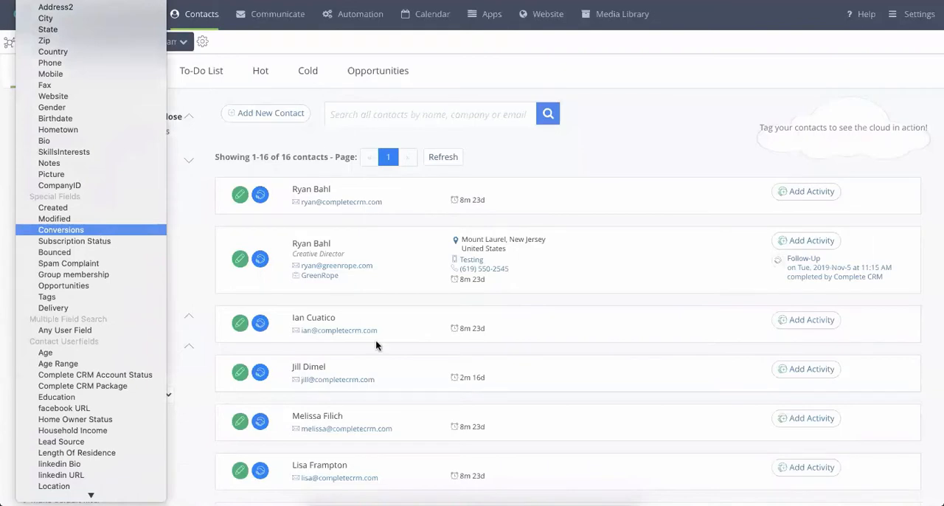
left_click(352, 203)
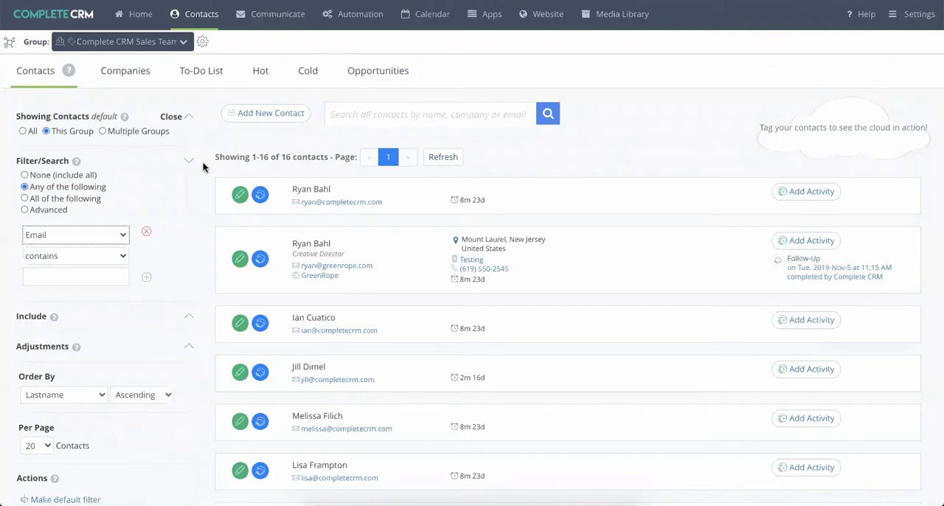
scroll(203, 167, "down", 5)
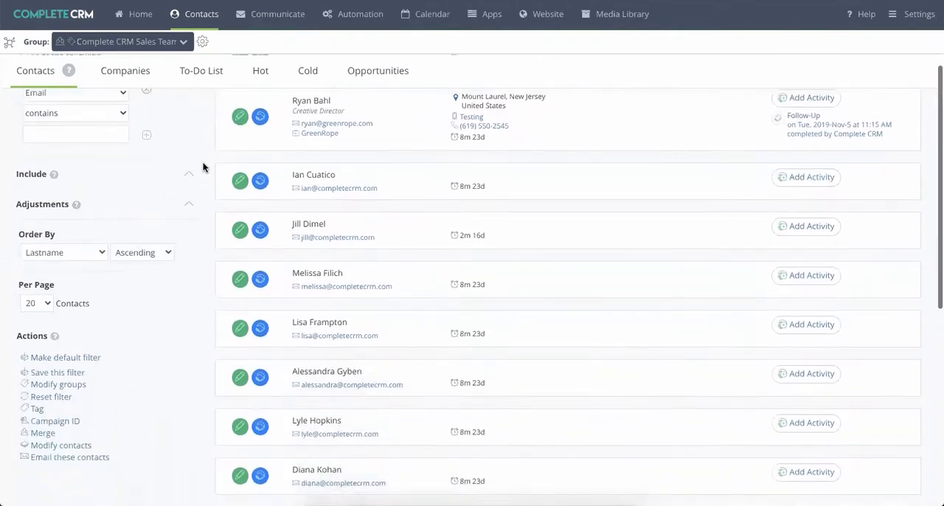
scroll(204, 166, "up", 5)
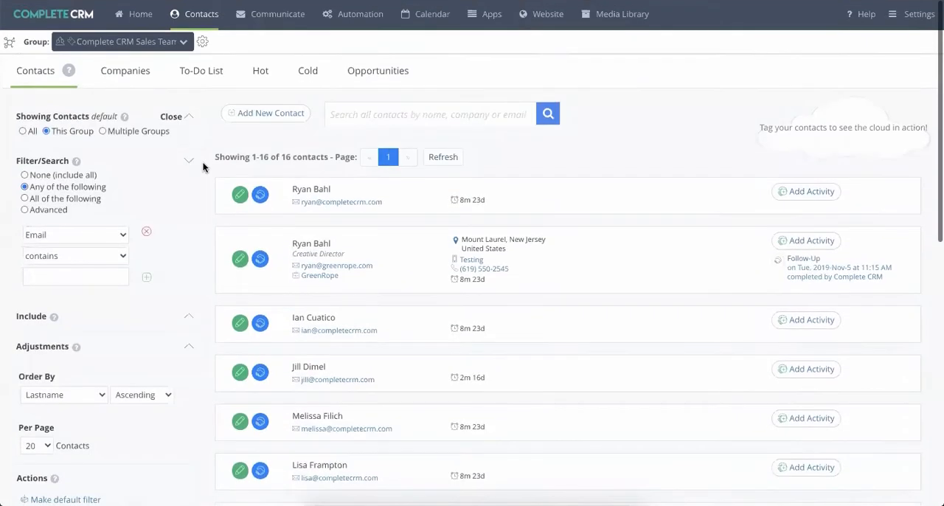
- Try the Multiple Groups scope for the shown contacts, restore This Group, and update the contact list
left_click(104, 131)
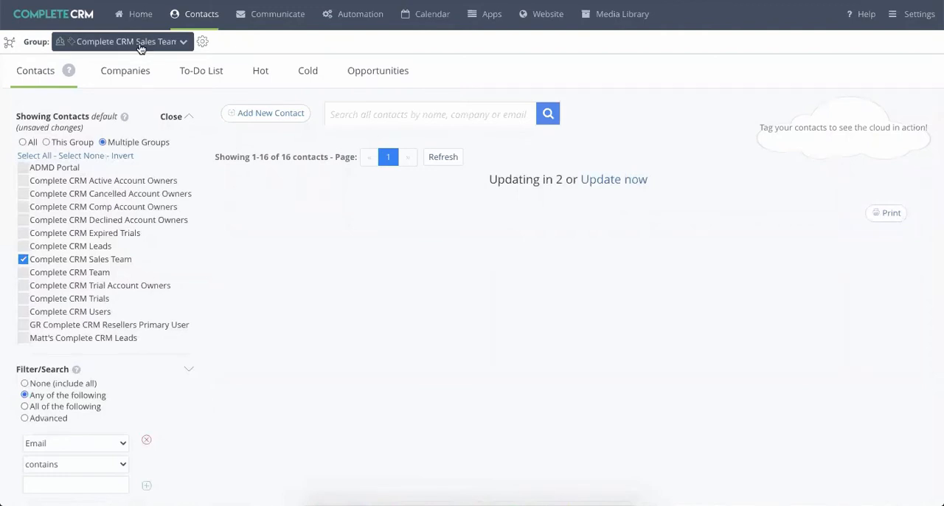
left_click(47, 142)
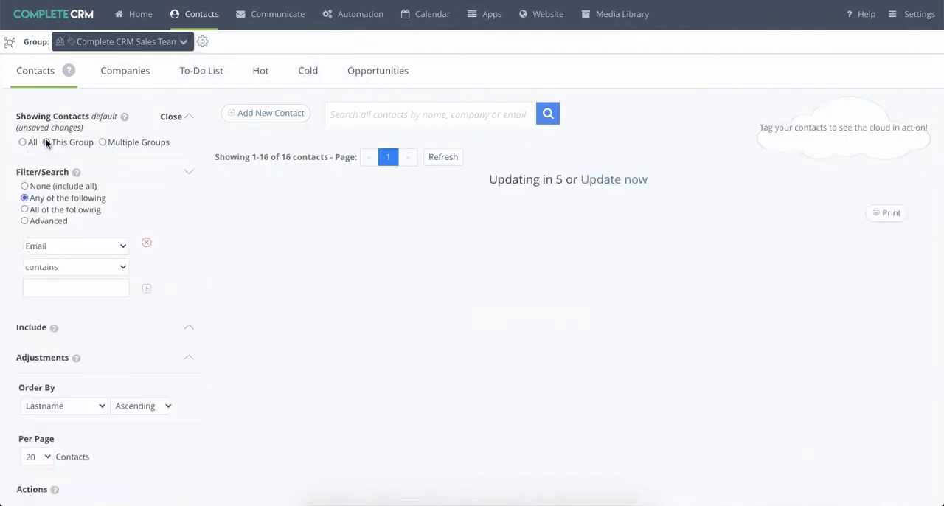
left_click(631, 184)
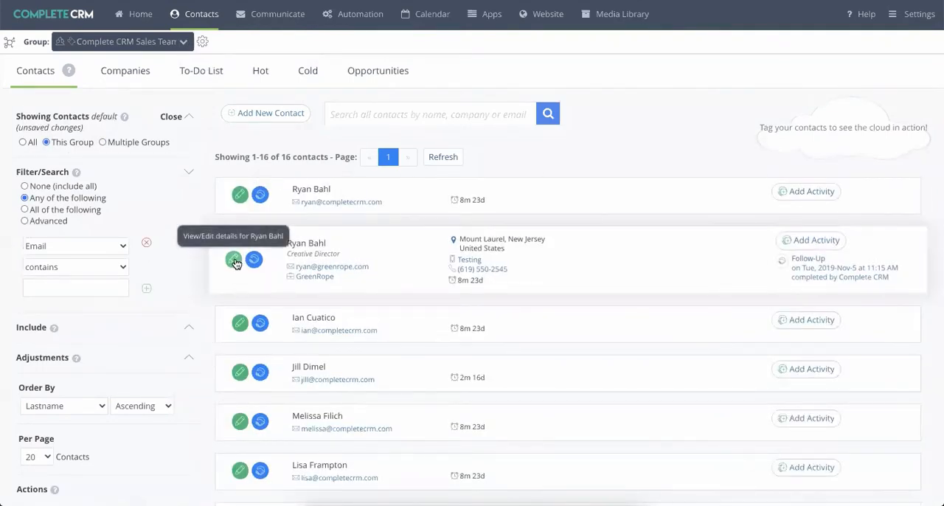
- Examine the contact, special and user fields offered for the filter condition, keeping Email as the field
left_click(107, 247)
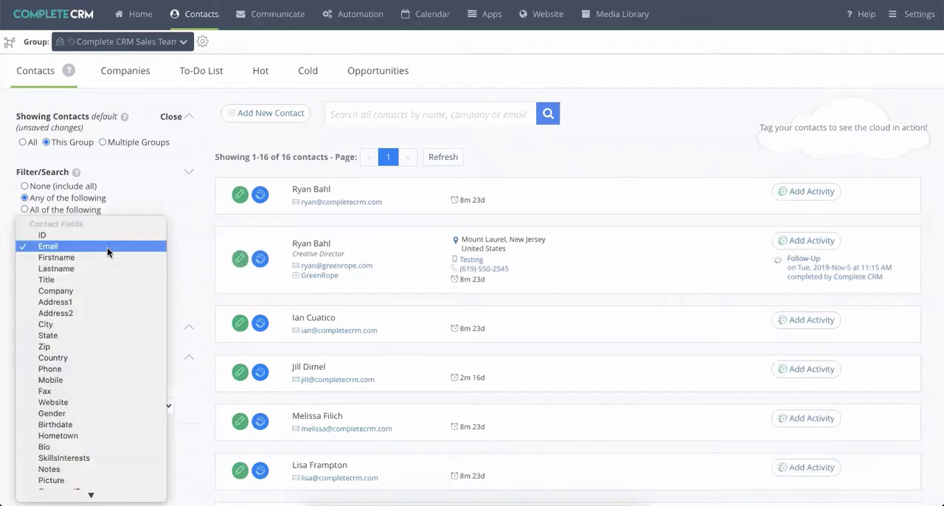
scroll(101, 411, "down", 5)
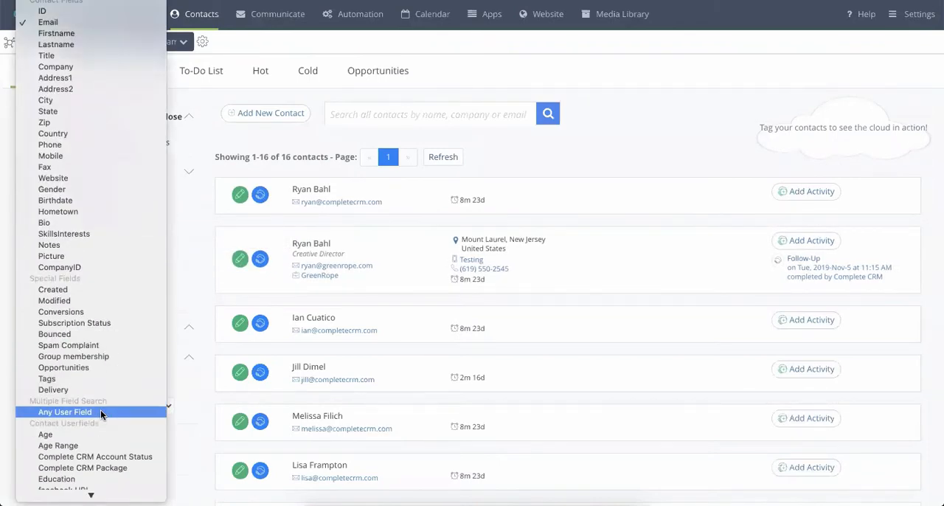
left_click(216, 253)
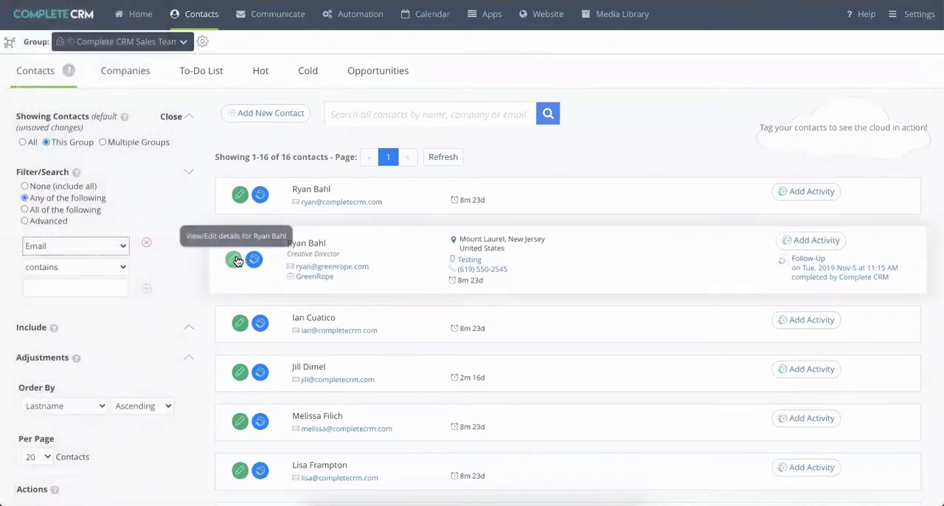
- Open the GreenRope Creative Director's contact record, review its contact info, and display its CRM / Activities overview
left_click(234, 259)
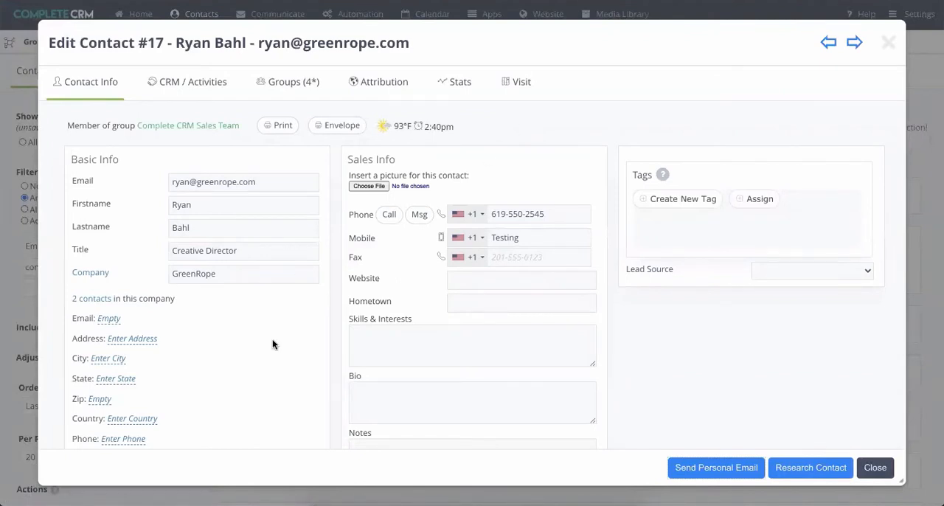
scroll(274, 344, "down", 1)
scroll(272, 344, "down", 4)
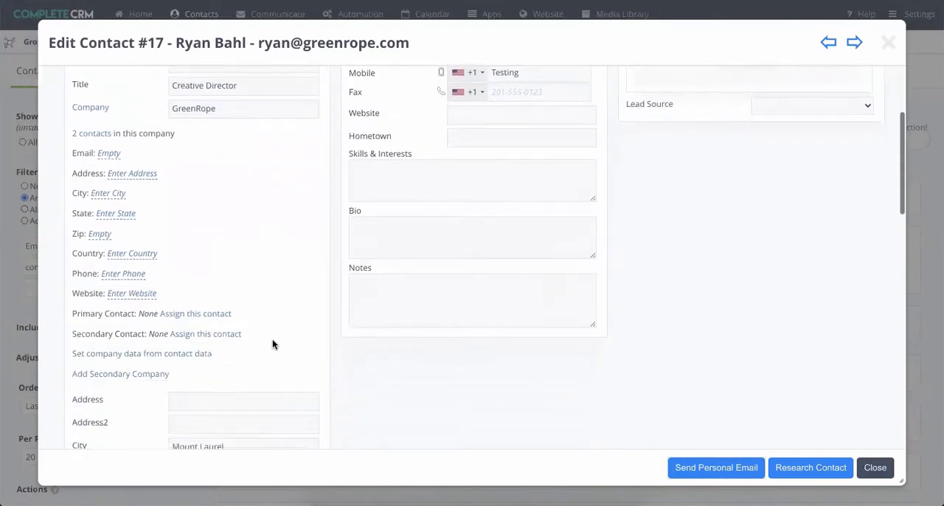
scroll(272, 341, "down", 2)
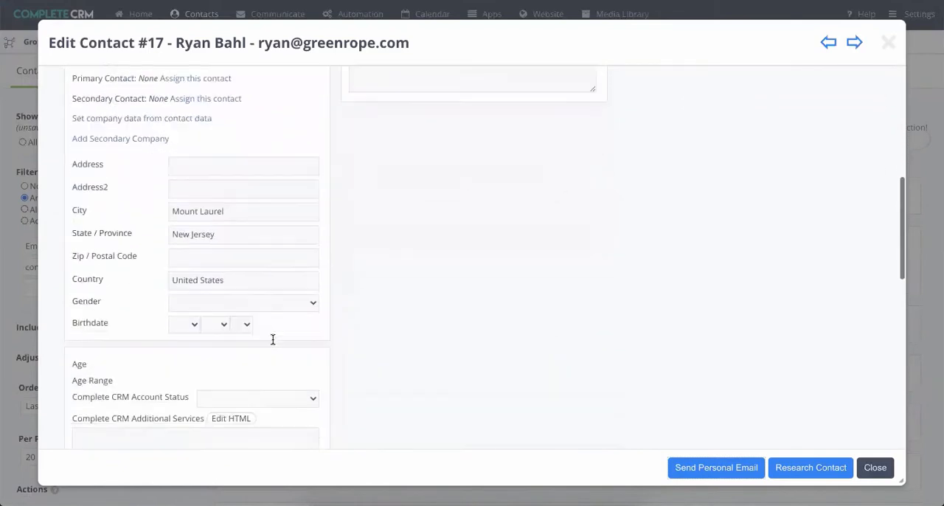
scroll(273, 343, "up", 7)
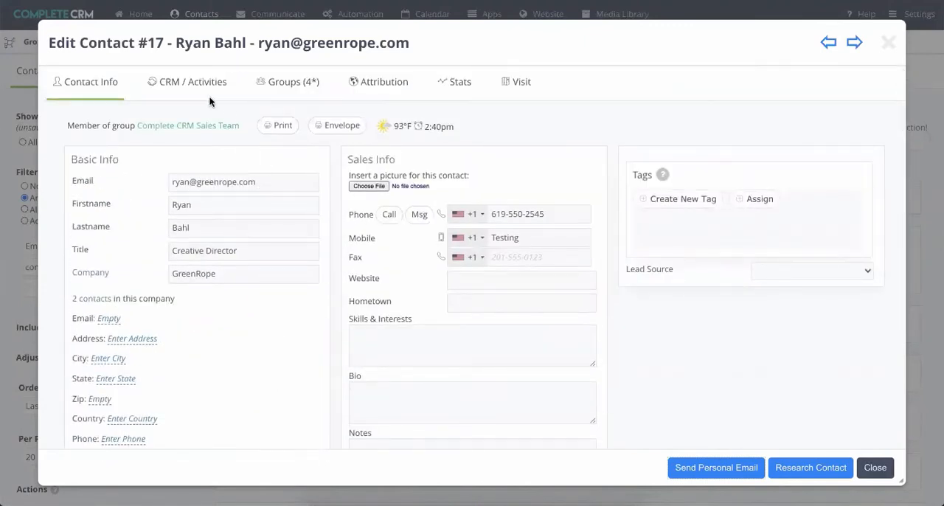
left_click(175, 86)
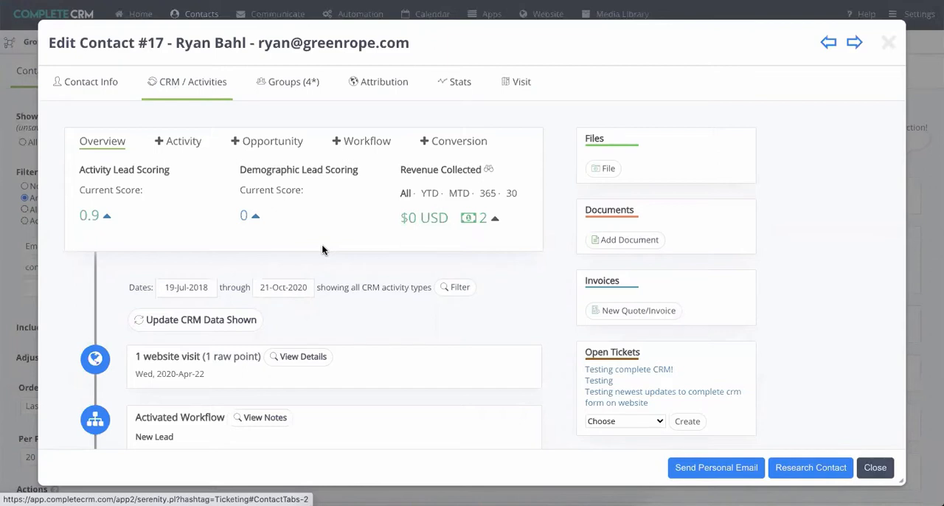
- Examine the activity types and assignee choices in the new activity form, leave it unsaved, and return to the Overview
left_click(178, 142)
left_click(195, 198)
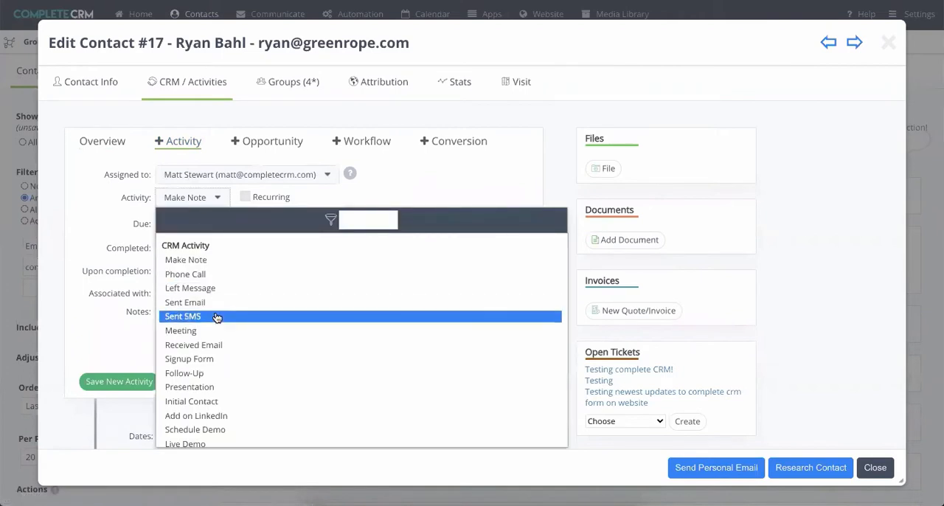
left_click(117, 208)
left_click(198, 180)
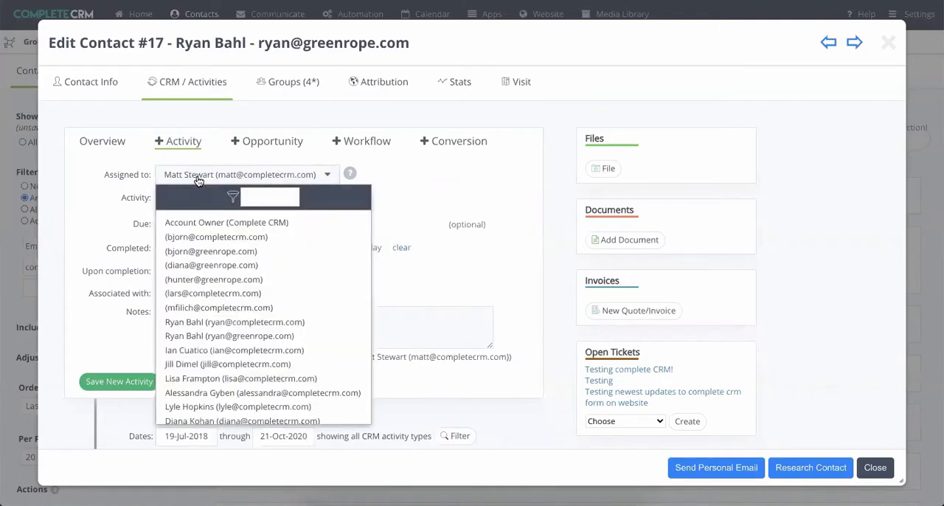
scroll(218, 325, "down", 1)
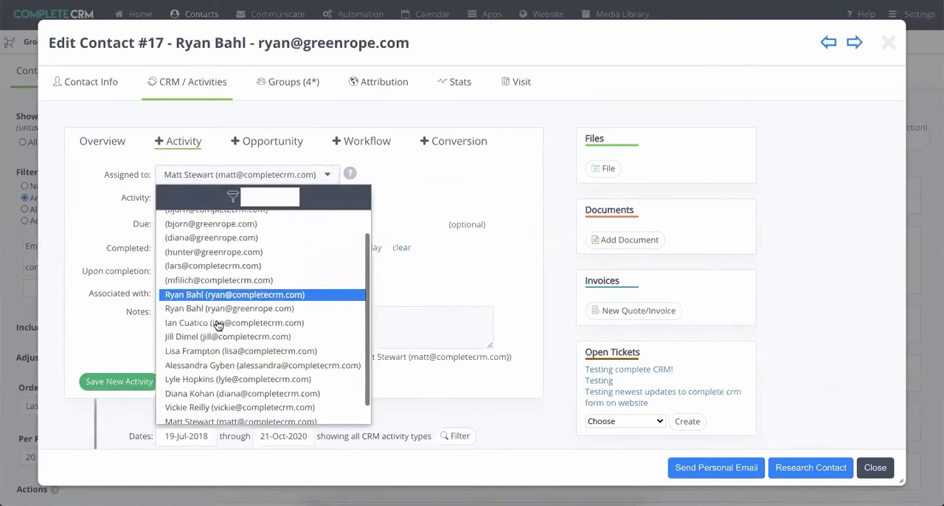
scroll(219, 325, "down", 1)
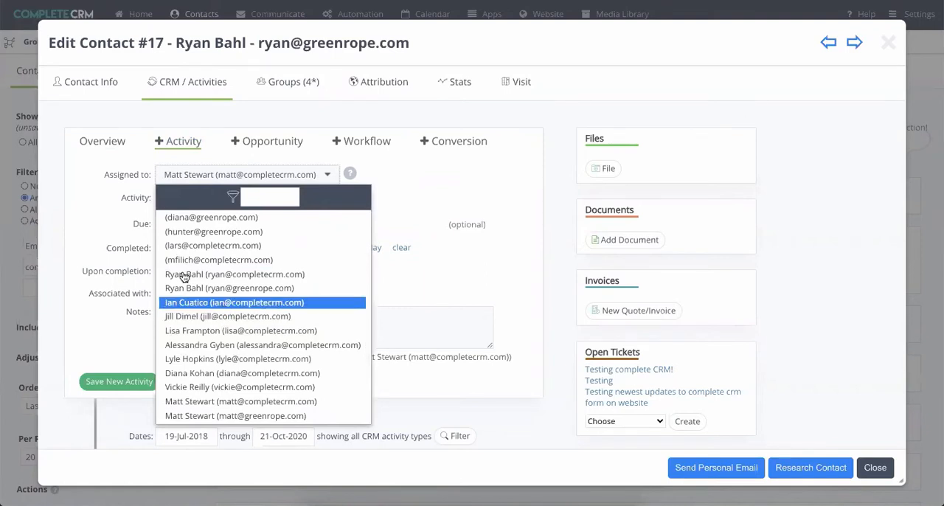
left_click(122, 232)
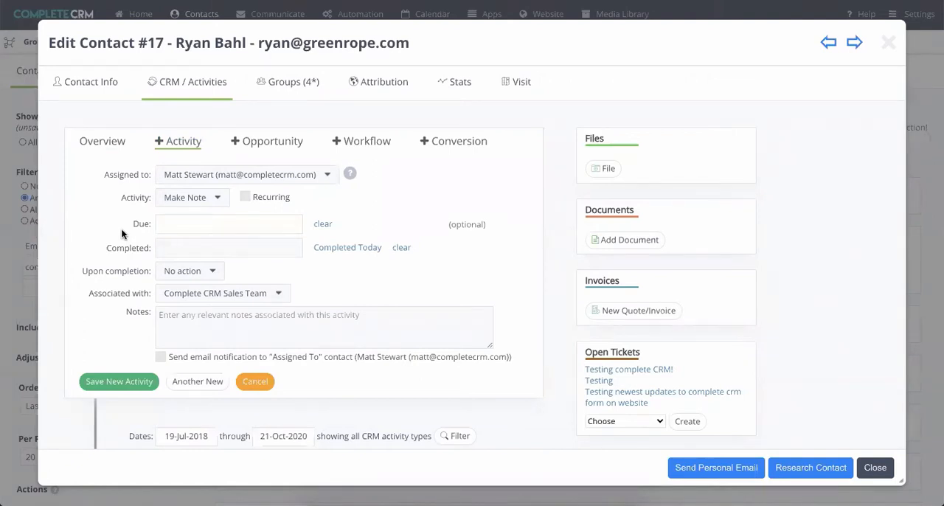
left_click(100, 146)
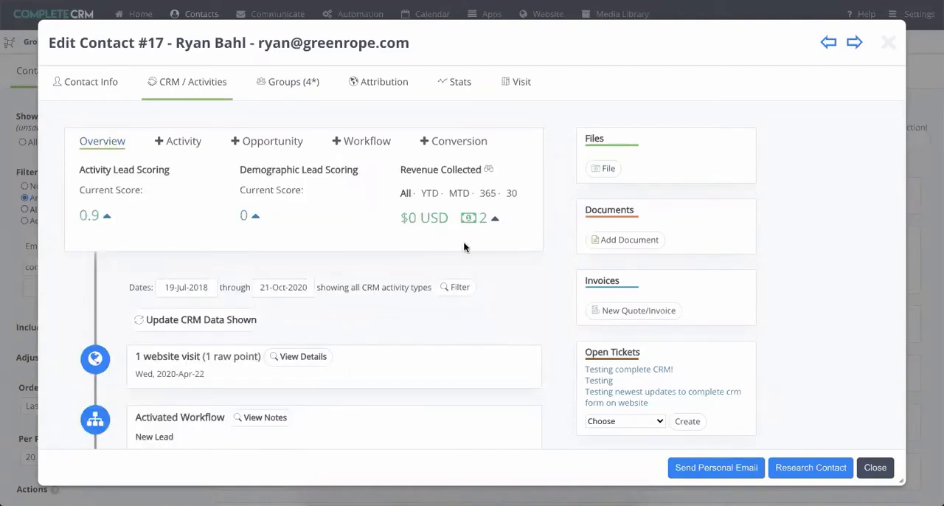
- Look at the form for adding a file to the contact, browse the Downloads folder, and cancel without attaching anything
left_click(603, 169)
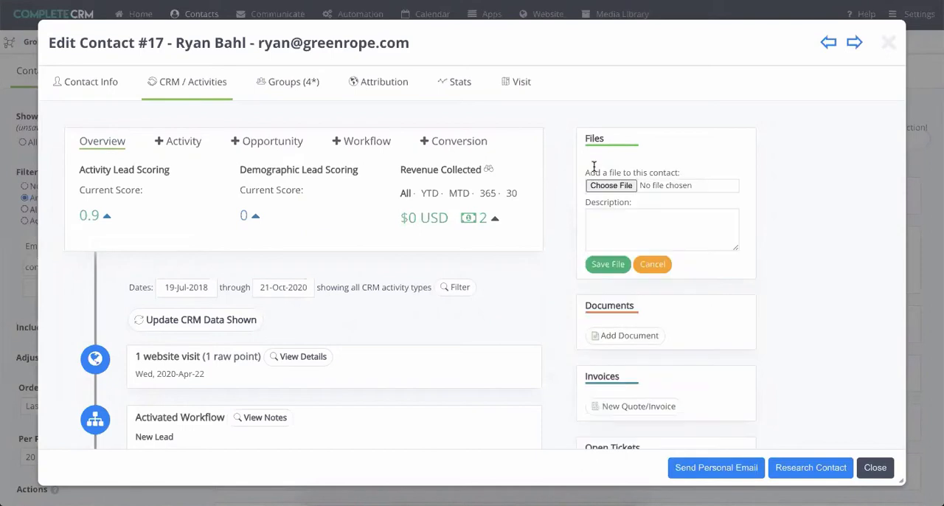
left_click(599, 188)
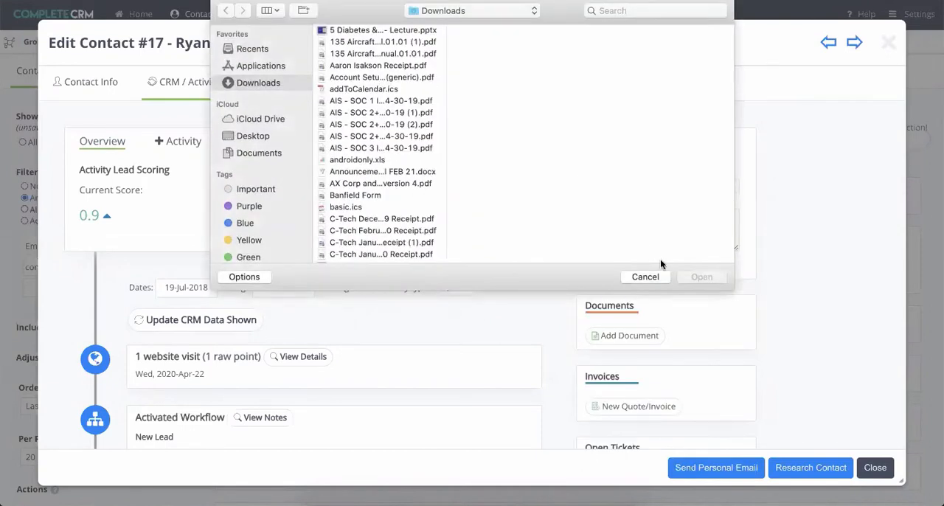
left_click(647, 277)
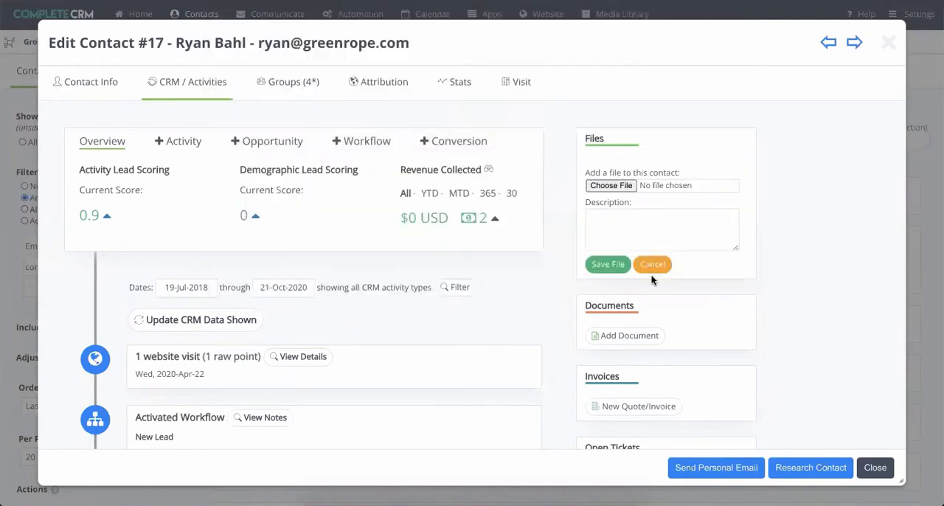
left_click(653, 263)
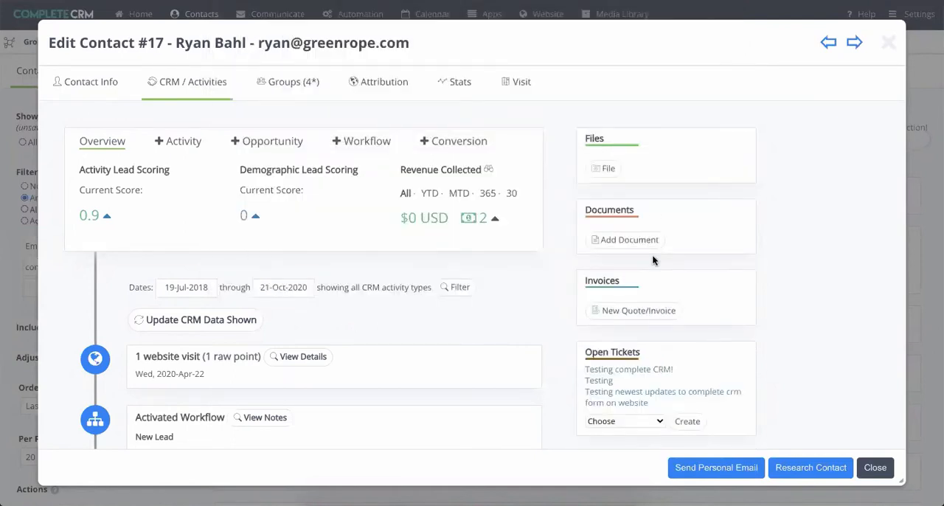
- View the template choices for creating a new document for the contact and close the dialog without loading one
left_click(624, 239)
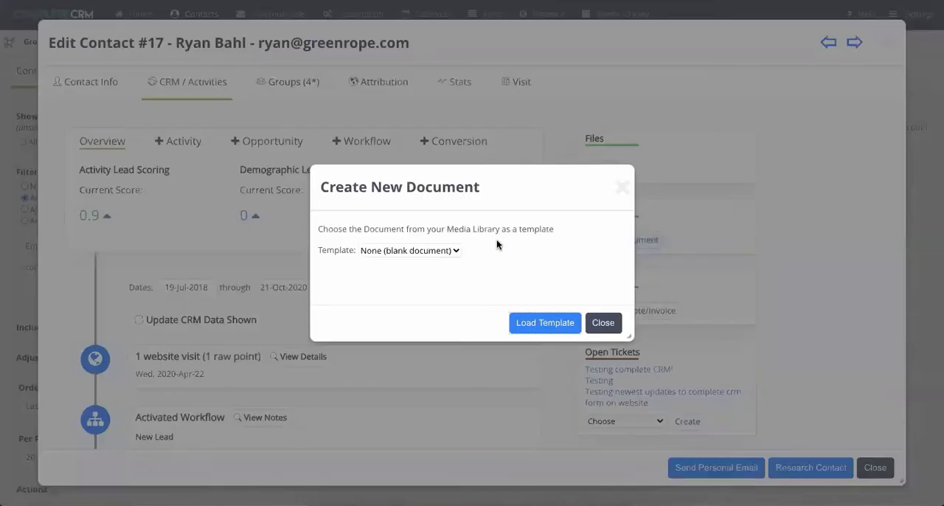
left_click(428, 251)
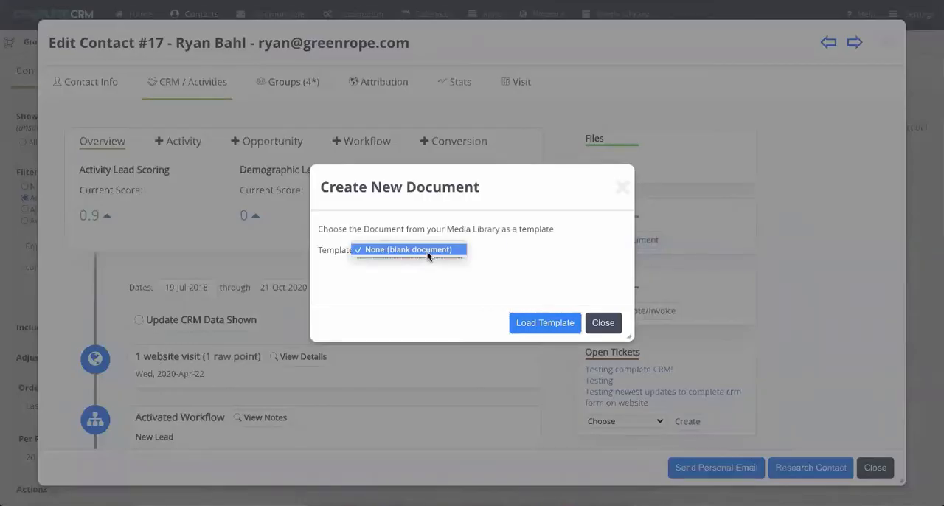
left_click(485, 258)
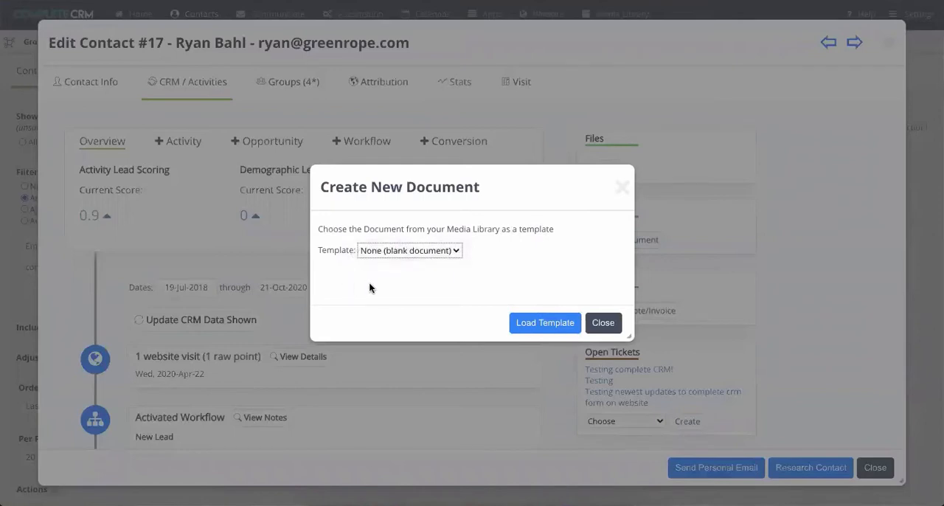
left_click(604, 322)
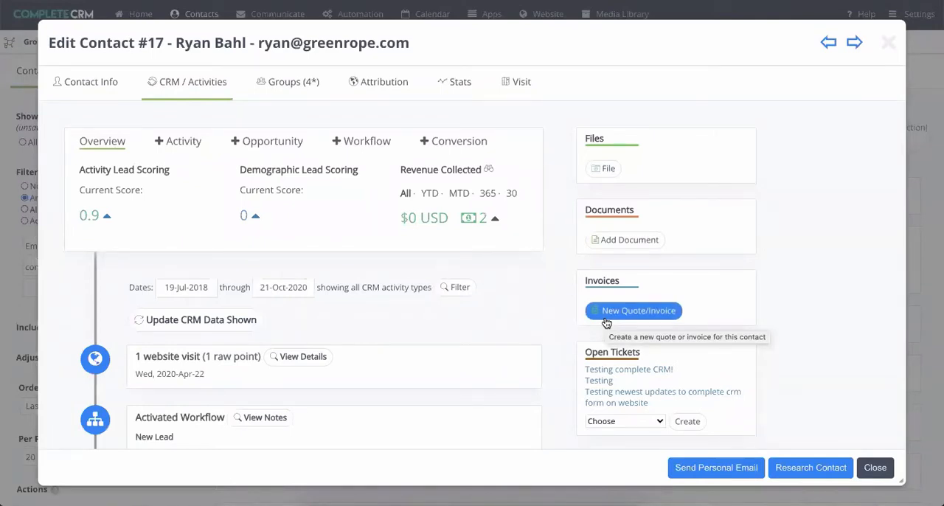
- Open a new quote/invoice for the contact, review its description, line item and footer sections, and close it without saving
scroll(631, 319, "down", 1)
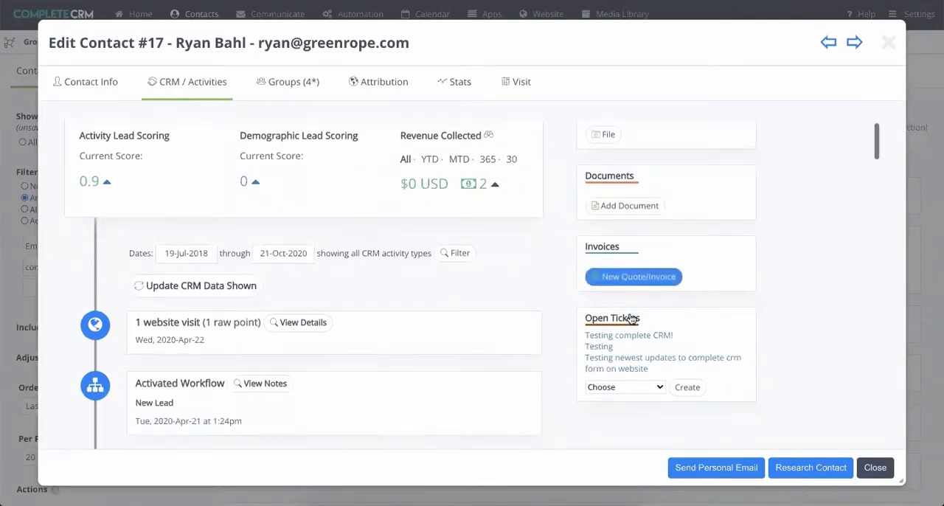
left_click(626, 277)
scroll(460, 242, "down", 3)
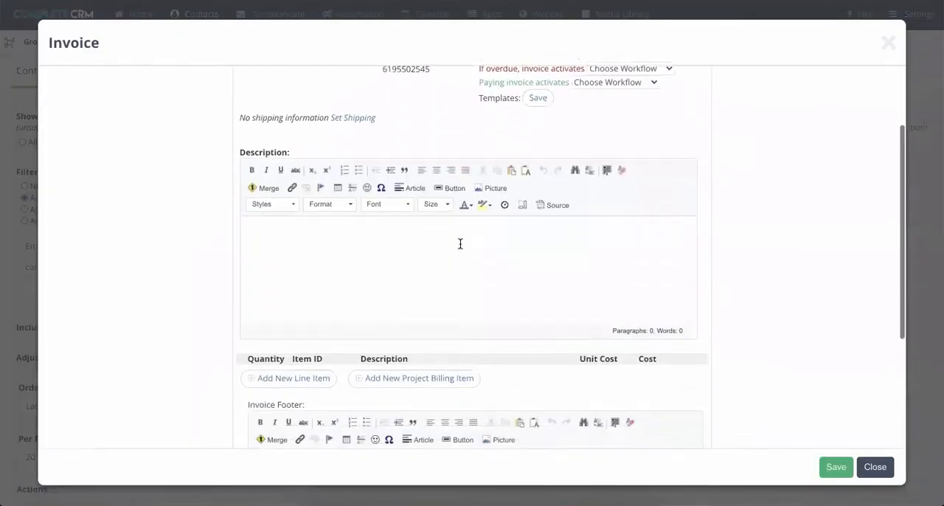
scroll(459, 244, "down", 3)
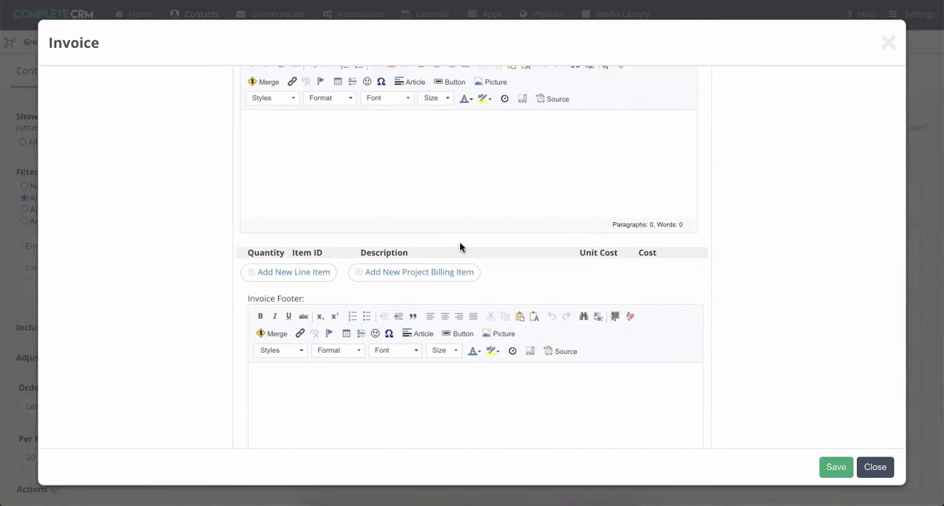
left_click(873, 467)
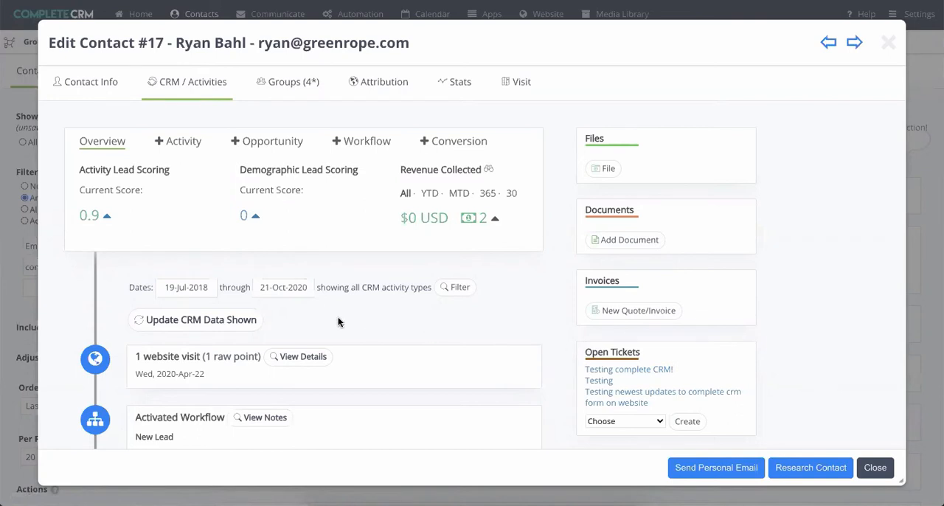
- Expand the details of the 22 April 2020 website visit and review the workflow, conversion and ticket entries below it
scroll(339, 322, "down", 2)
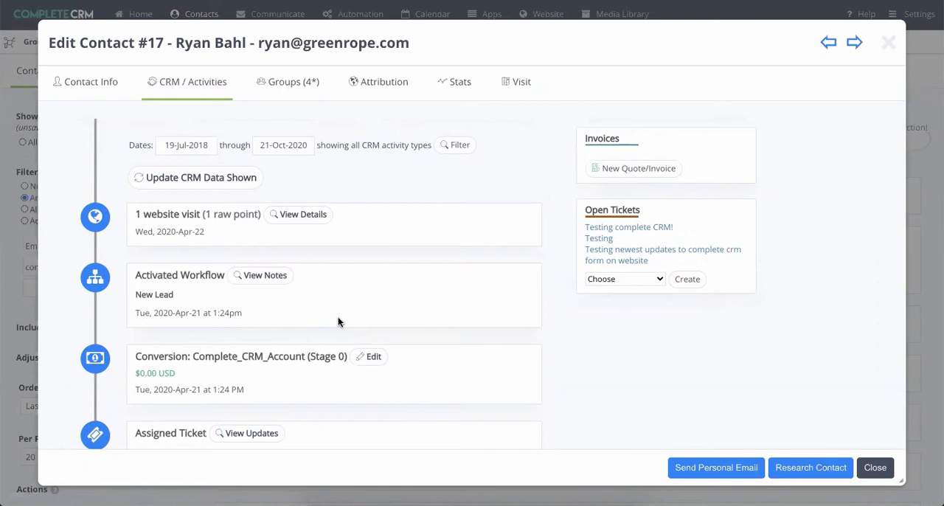
left_click(307, 223)
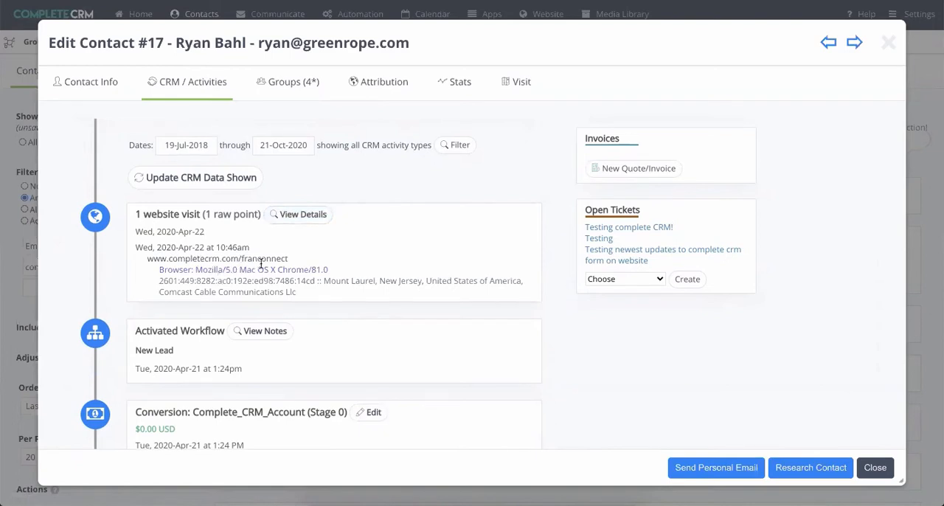
scroll(261, 266, "down", 3)
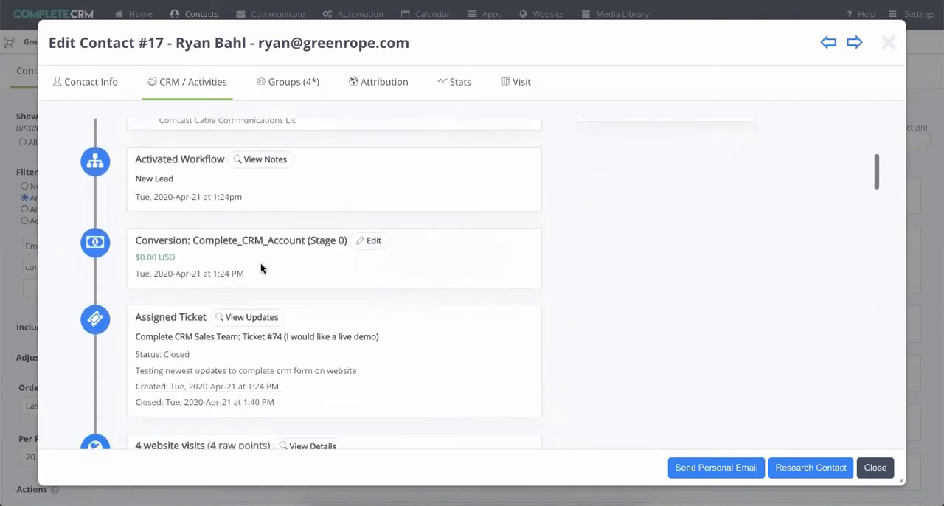
scroll(261, 268, "down", 2)
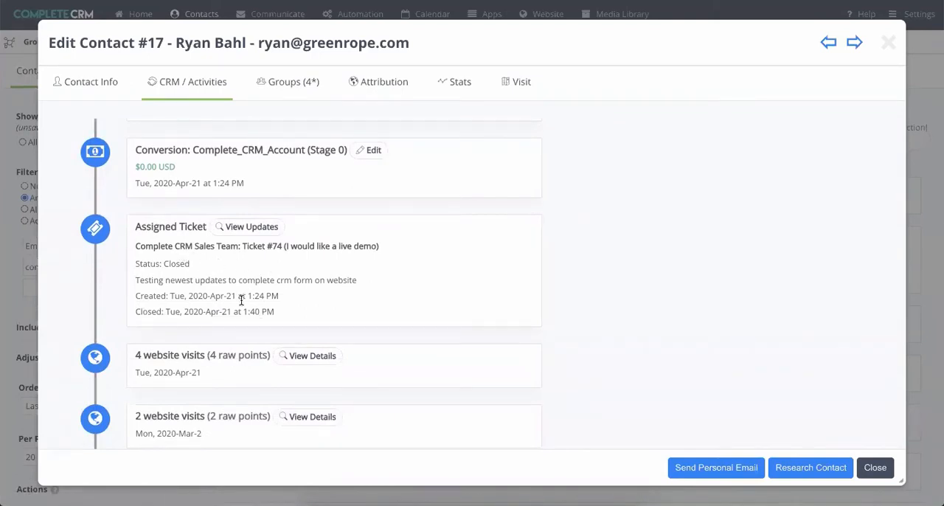
scroll(258, 283, "down", 5)
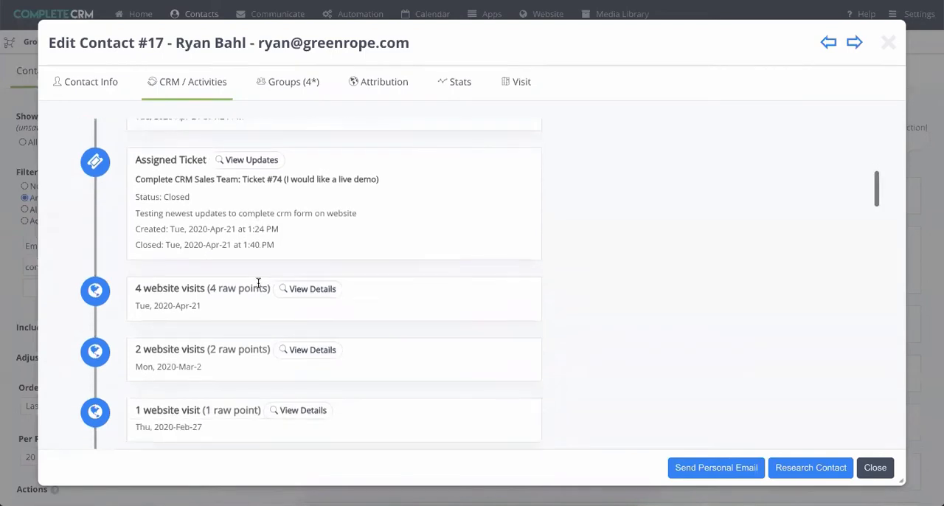
- Review the older timeline entries, expand the read details of Drip Campaign #1, Email #2, and return to the start of the overview
scroll(258, 280, "down", 5)
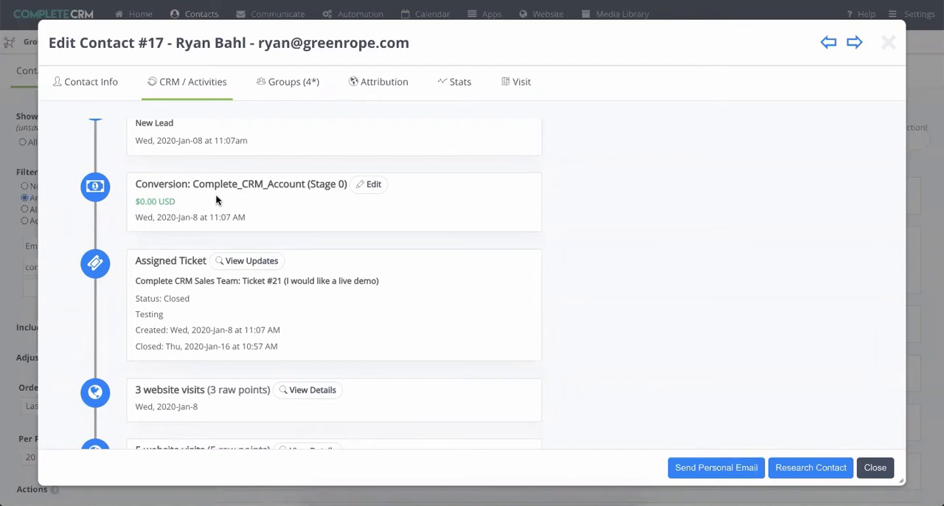
scroll(216, 194, "down", 10)
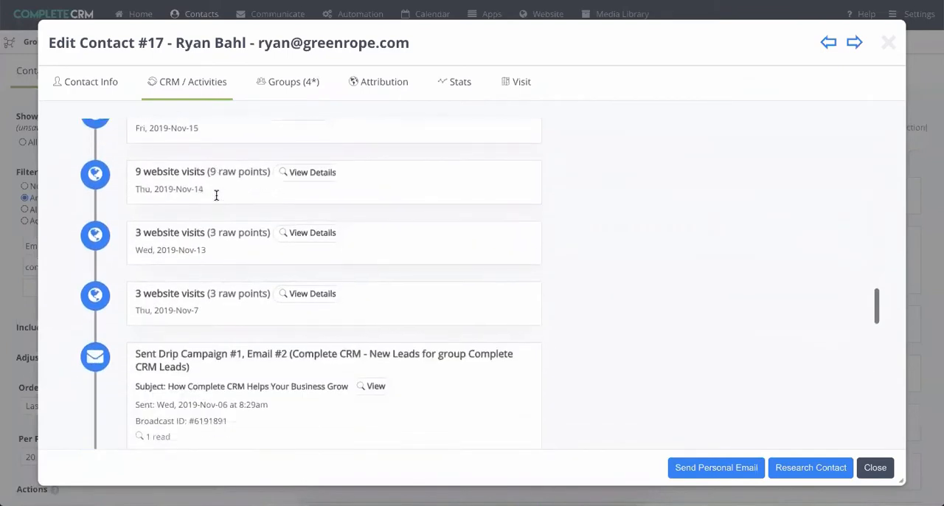
scroll(216, 195, "down", 3)
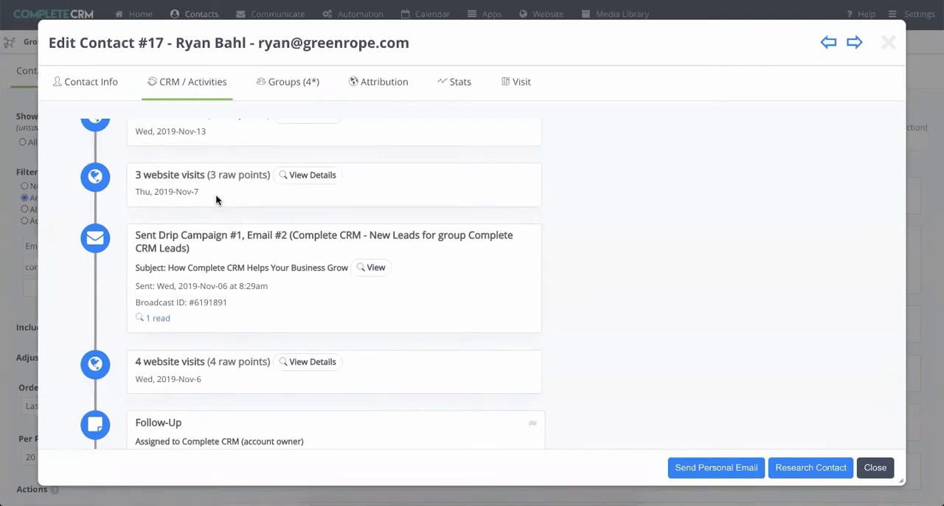
left_click(157, 319)
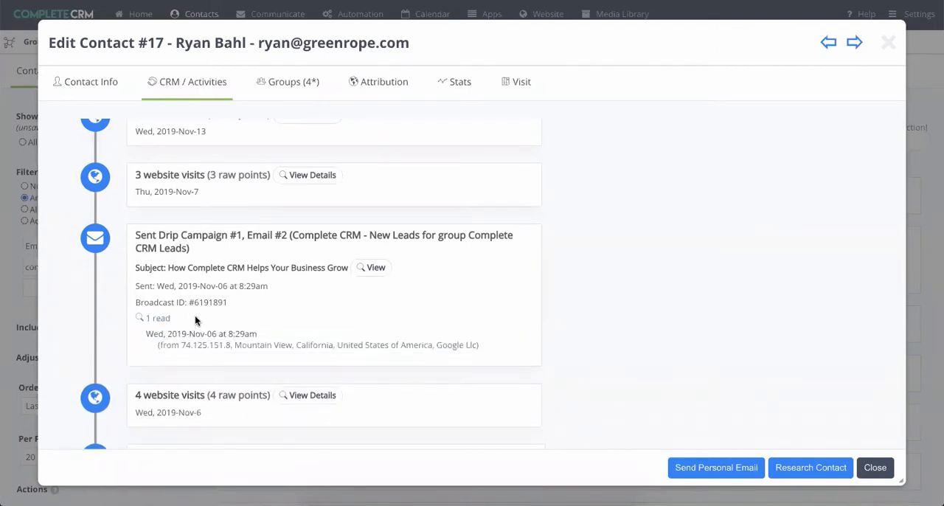
scroll(196, 319, "down", 10)
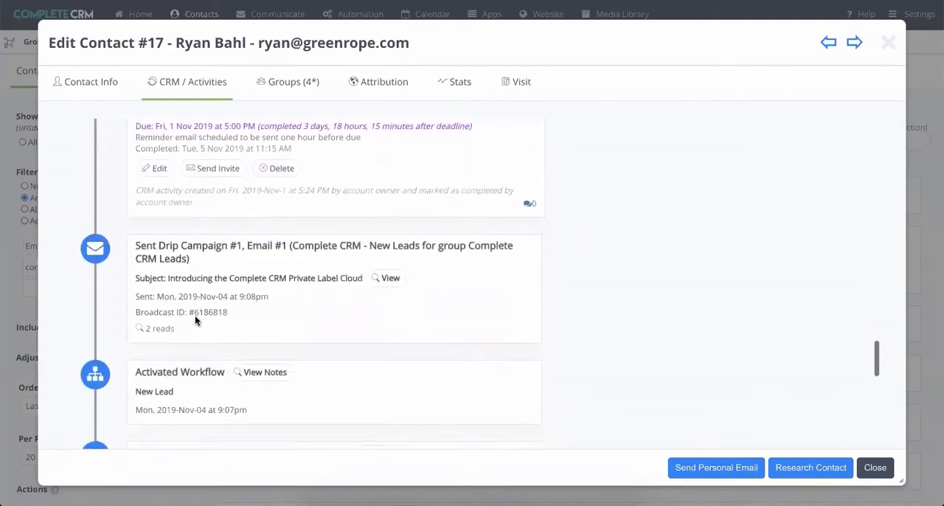
scroll(195, 315, "up", 10)
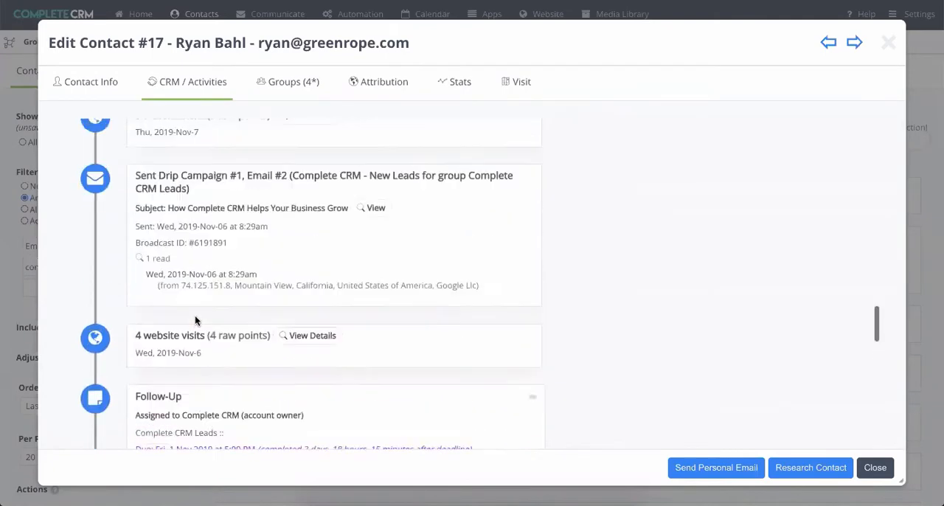
scroll(195, 317, "up", 10)
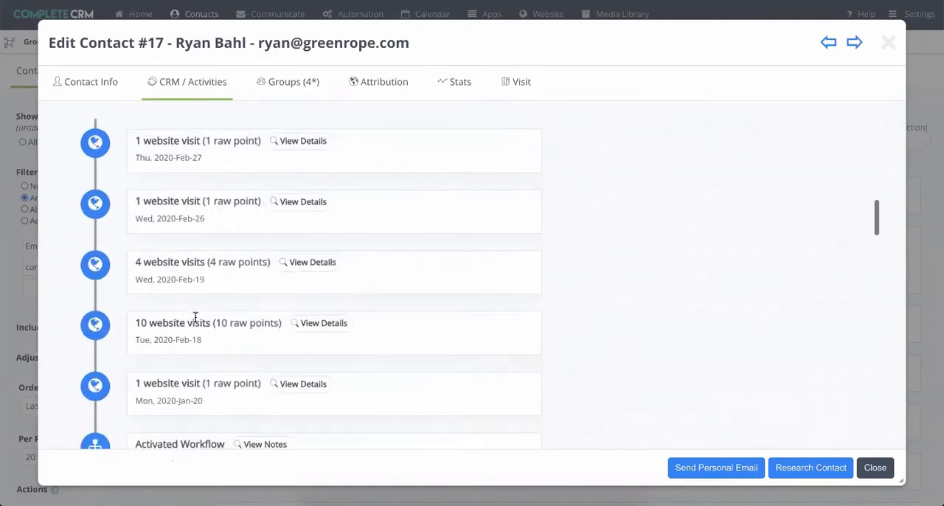
scroll(198, 346, "up", 8)
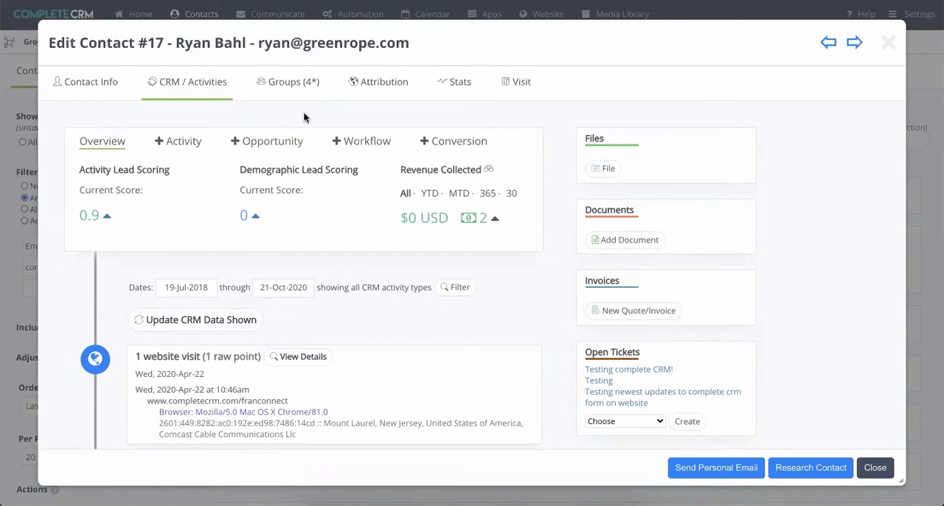
- View the contact's Attribution history and Stats activity chart, then return to the CRM / Activities overview
left_click(378, 87)
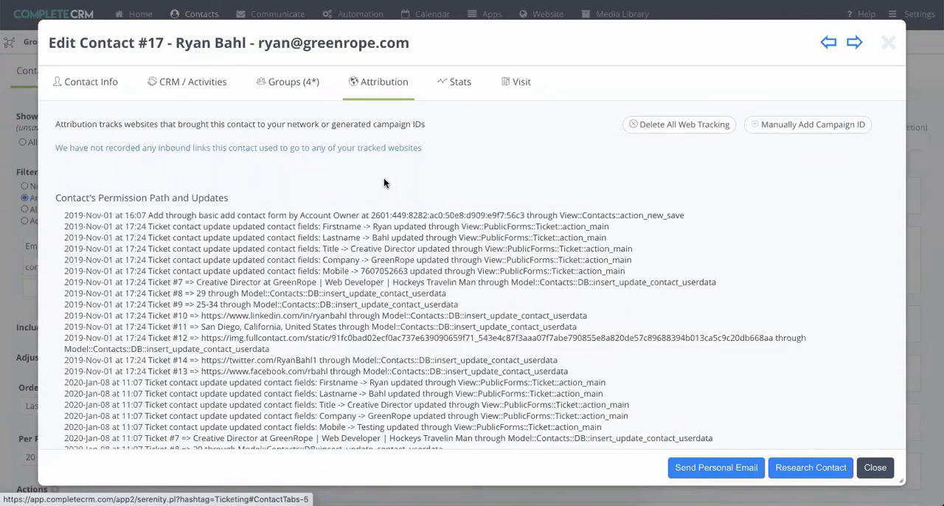
left_click(452, 94)
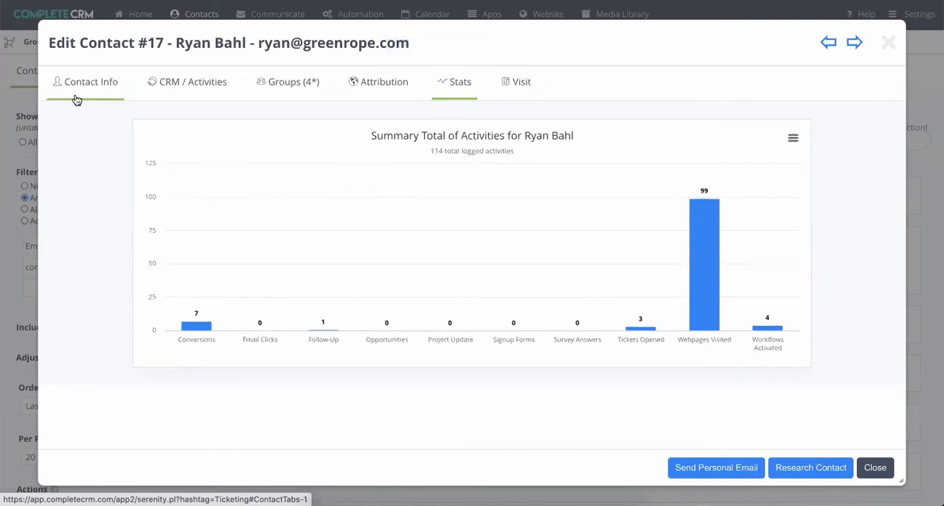
left_click(177, 88)
scroll(295, 262, "down", 3)
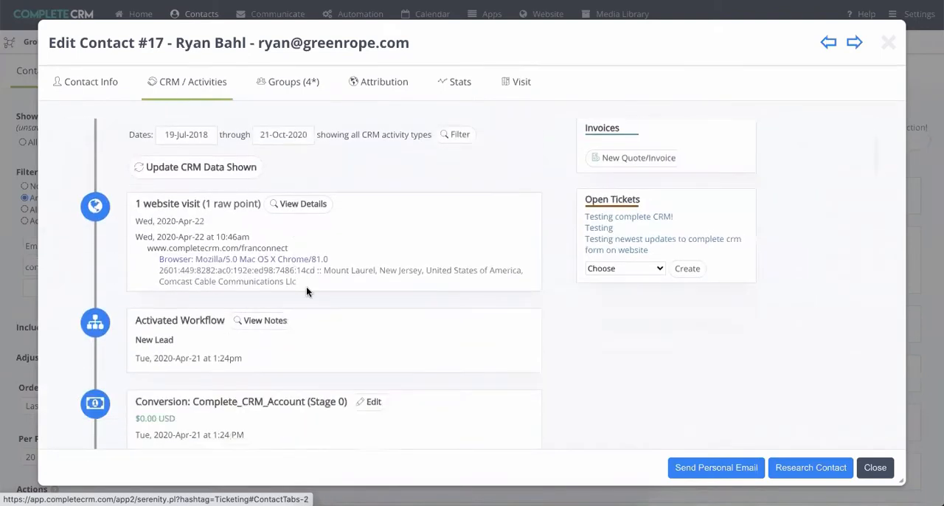
scroll(306, 290, "up", 3)
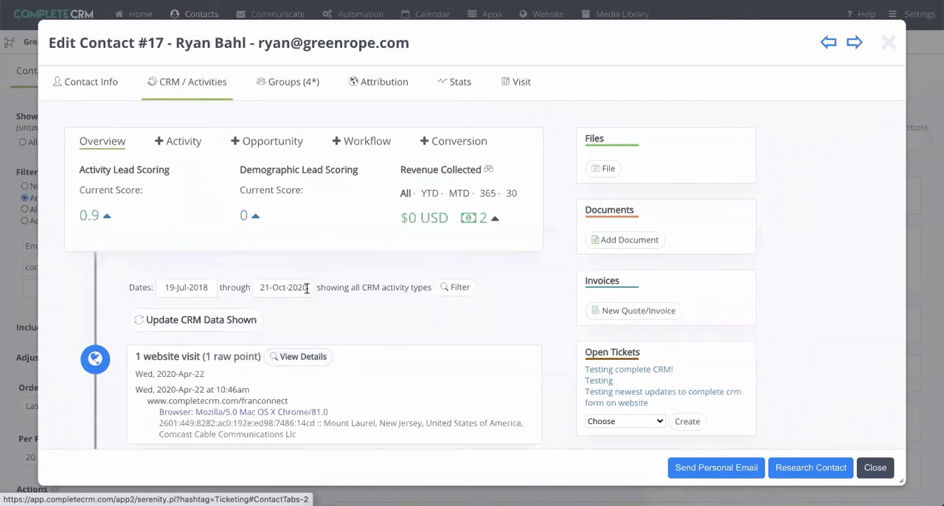
- Close the contact record and view the To-Do List and the Opportunities Kanban board
left_click(874, 469)
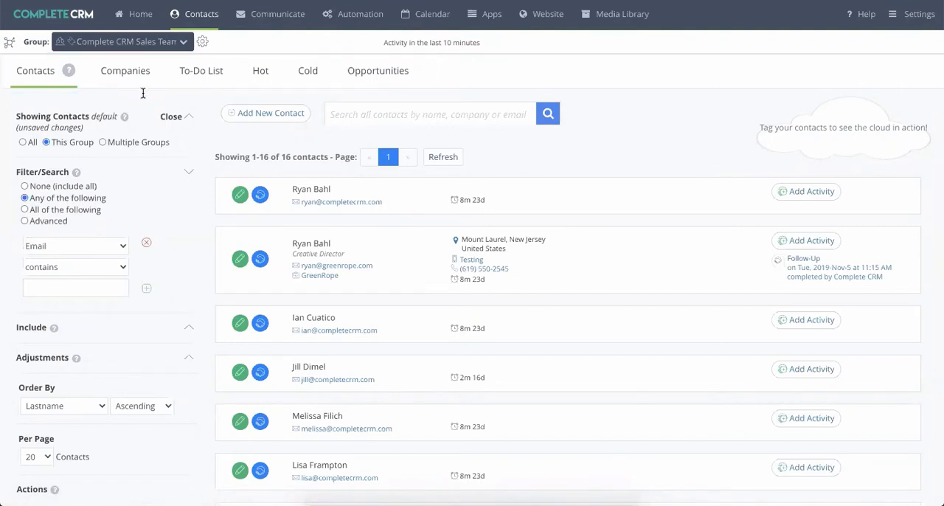
left_click(206, 85)
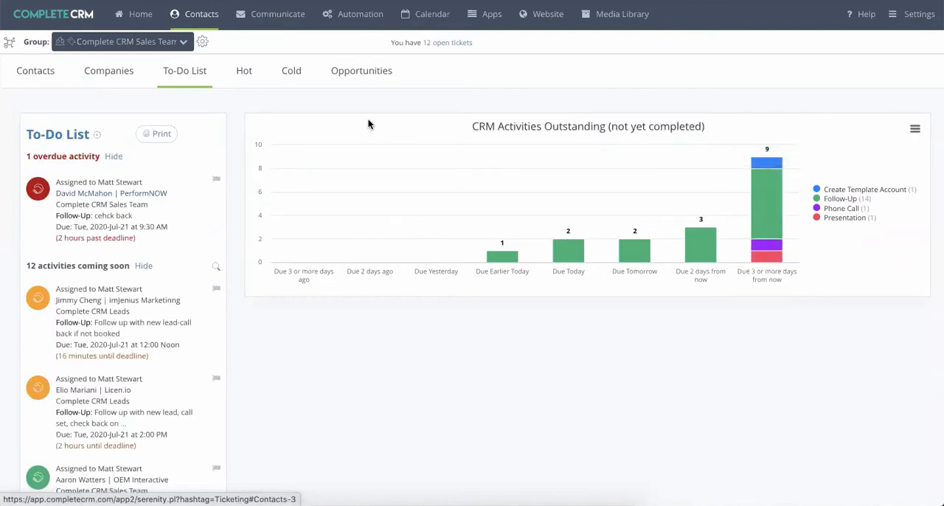
left_click(369, 74)
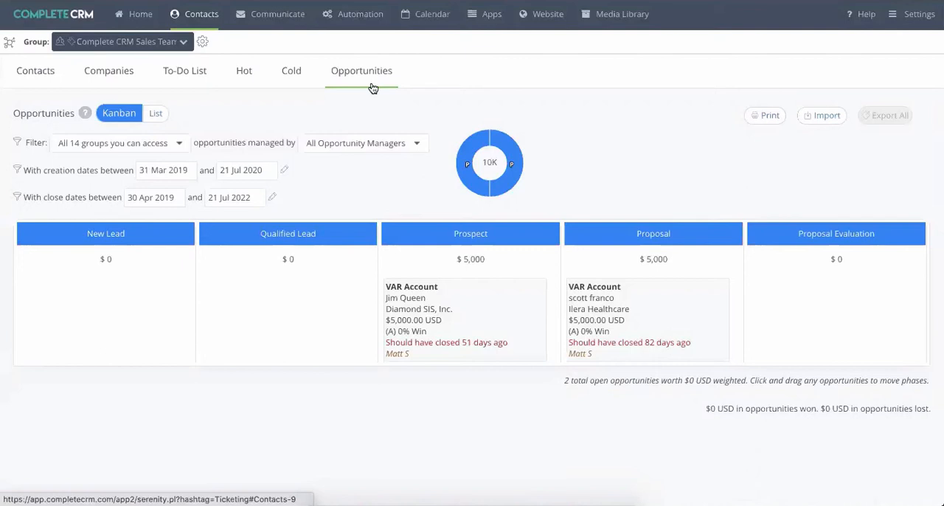
- Show the group's hot contacts from the last 4 days with activity lead scores of at least 10 points
left_click(243, 78)
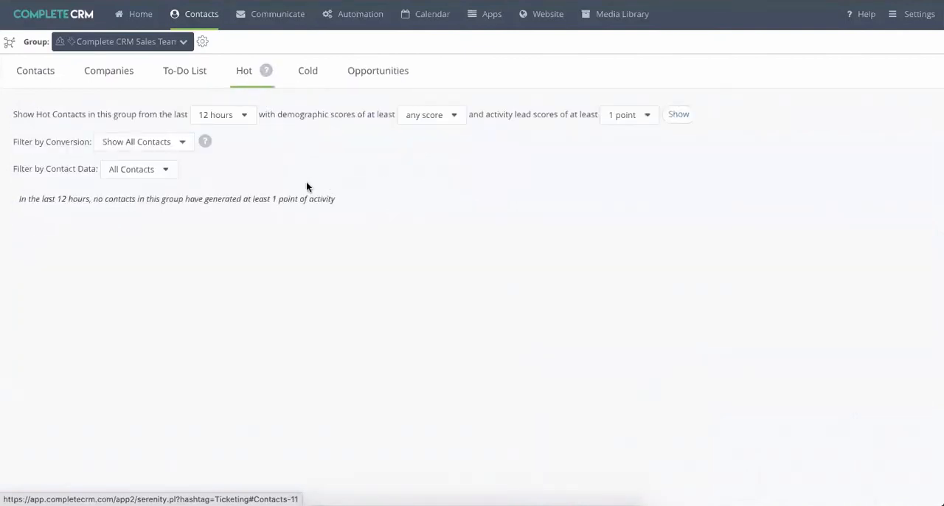
left_click(215, 117)
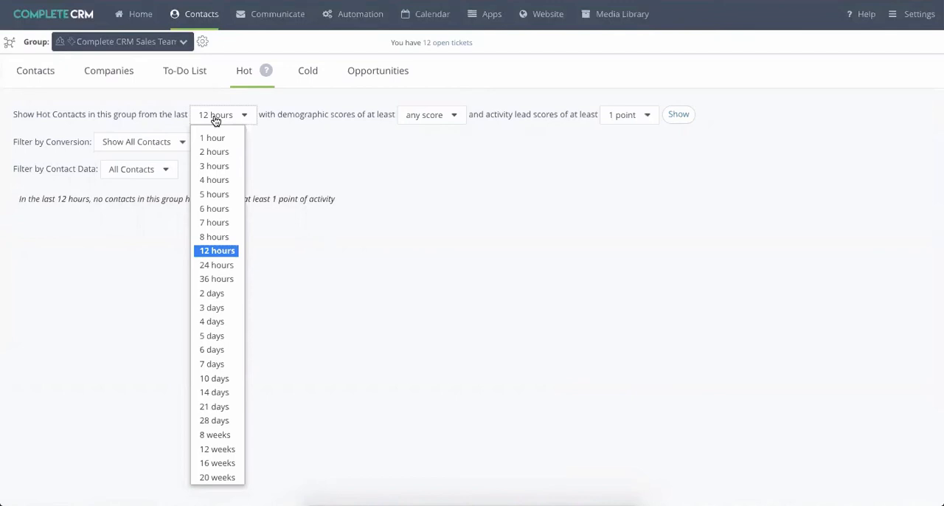
left_click(214, 321)
left_click(609, 118)
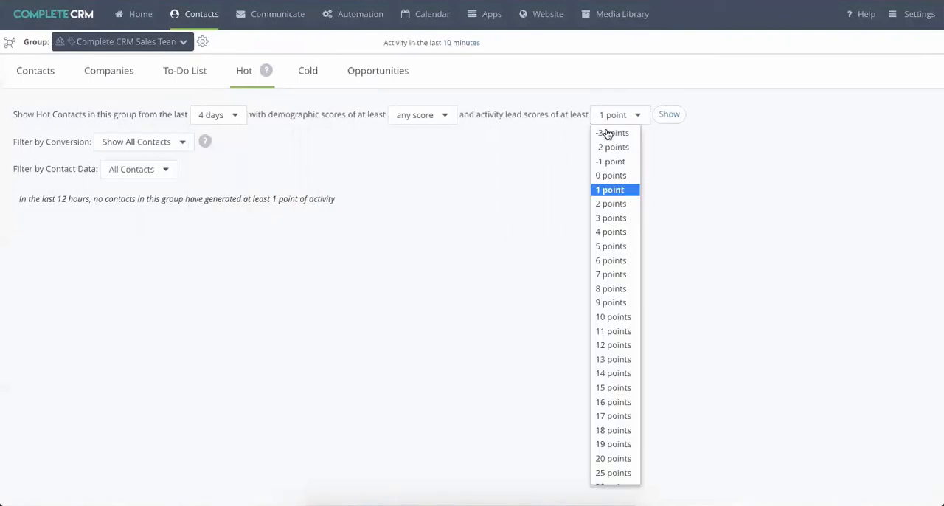
left_click(614, 316)
left_click(680, 123)
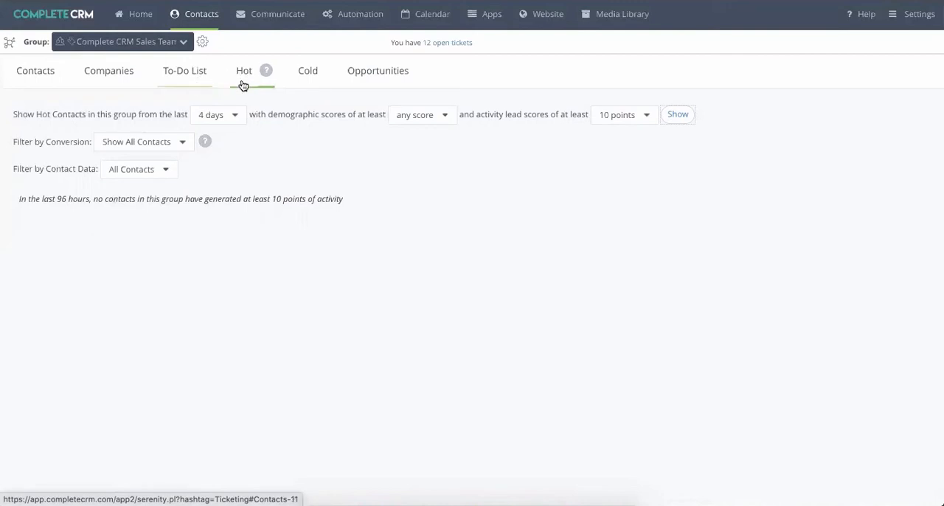
- Review the Lead Scoring point values for activities, then return to the contacts list
mouse_move(263, 73)
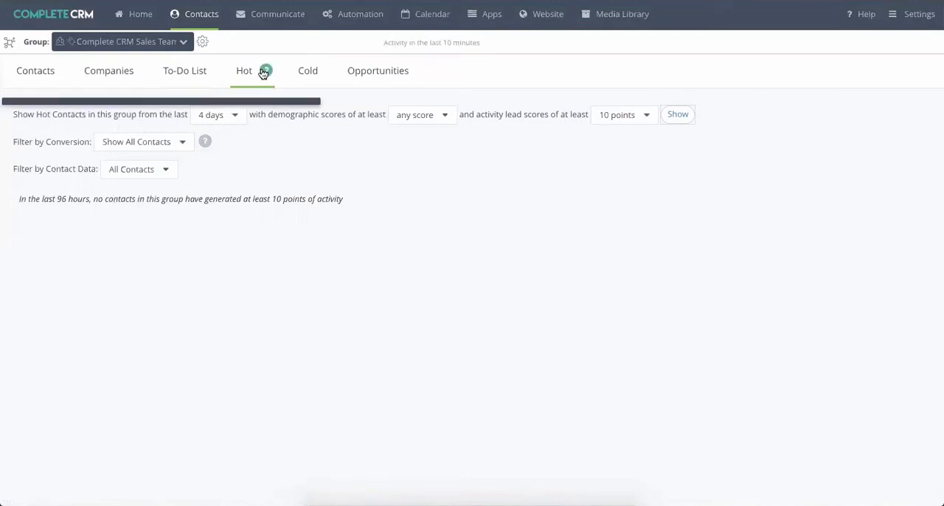
mouse_move(354, 27)
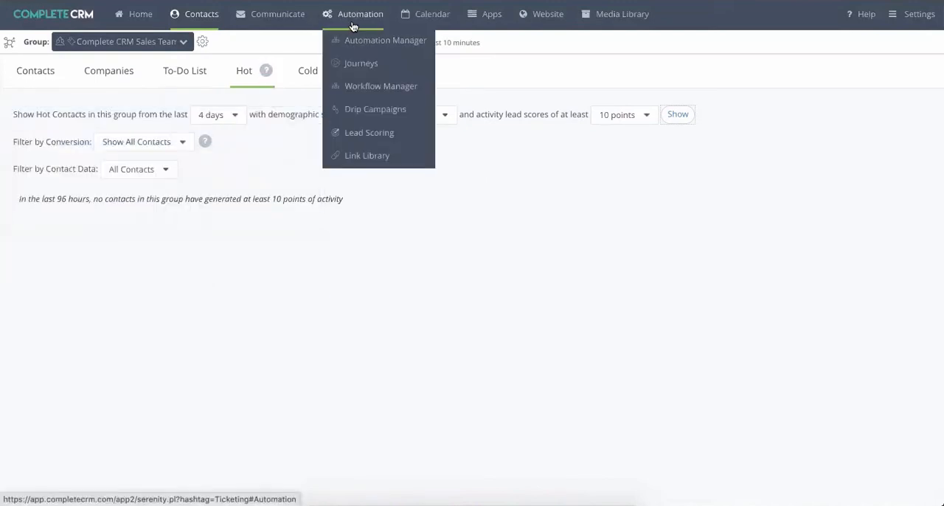
left_click(365, 133)
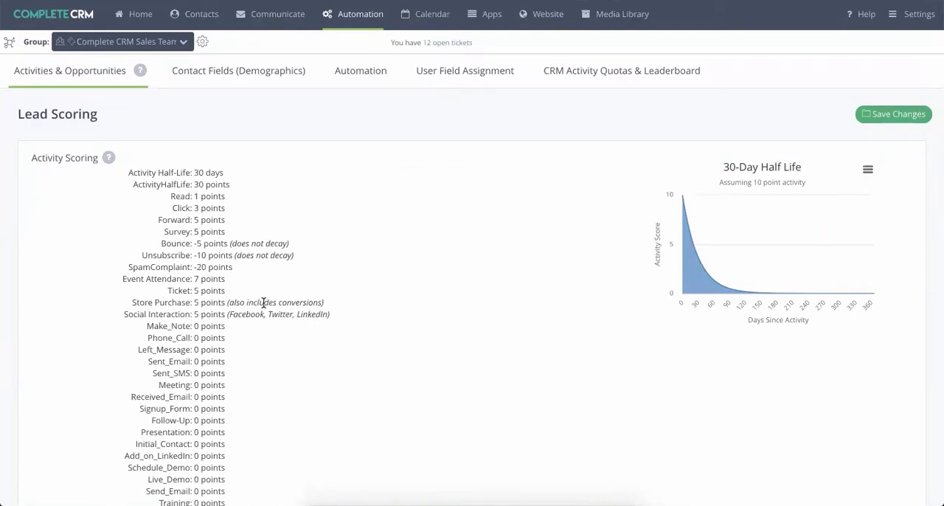
mouse_move(201, 15)
left_click(205, 41)
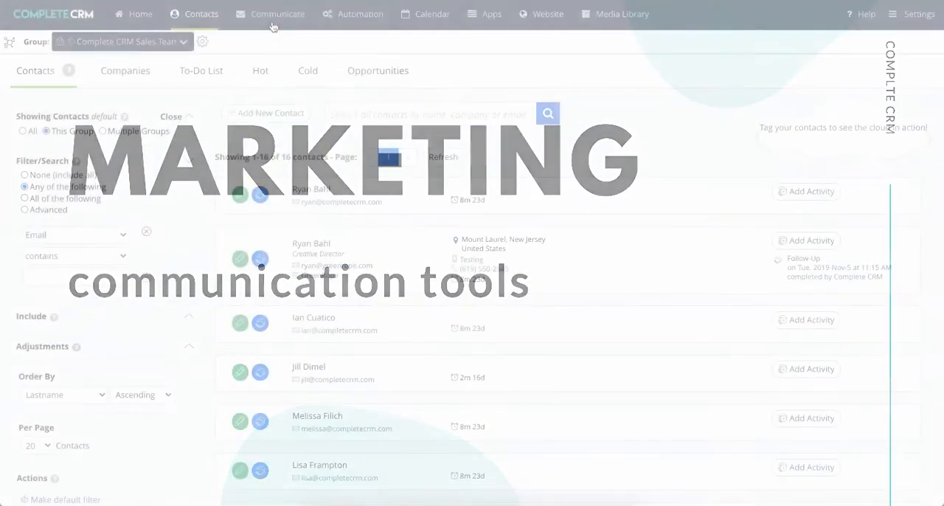
- Open the Email EasyBuilder and add a 2 Column Image and Text section directly below the large header image
left_click(274, 22)
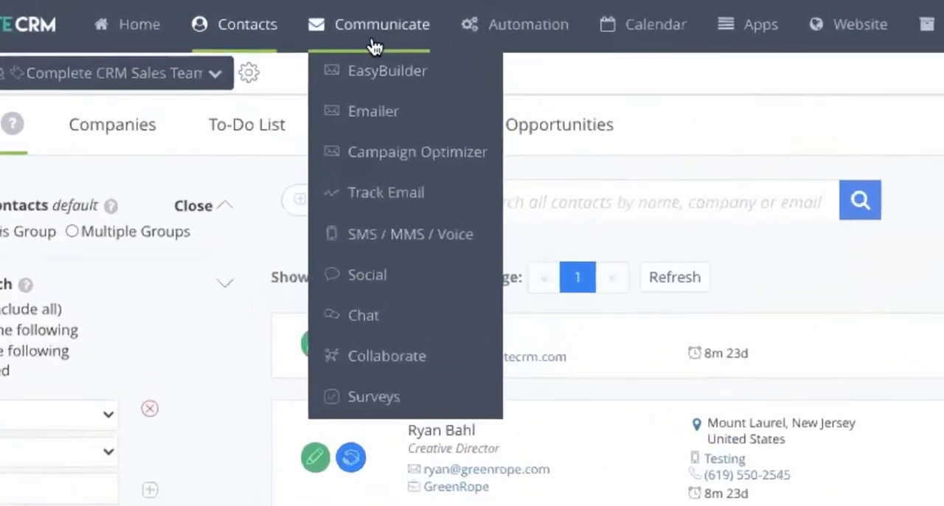
left_click(375, 73)
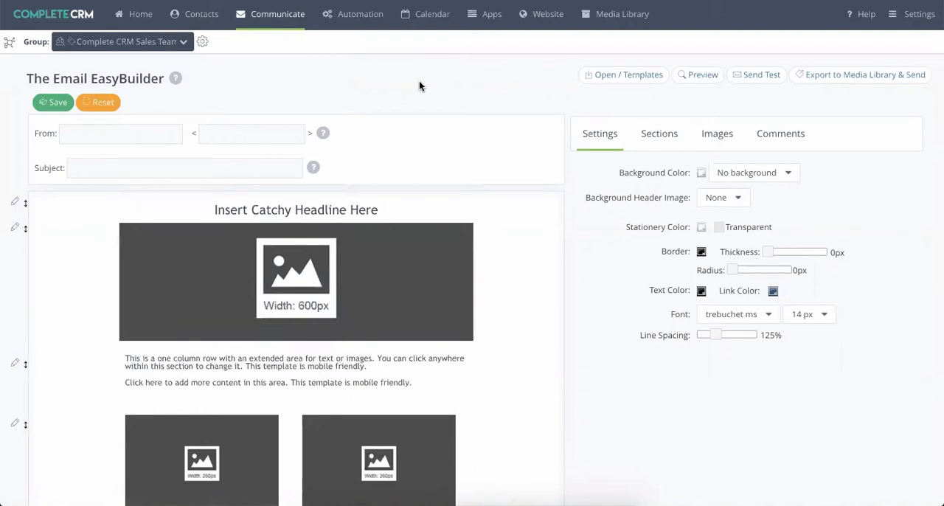
left_click(659, 141)
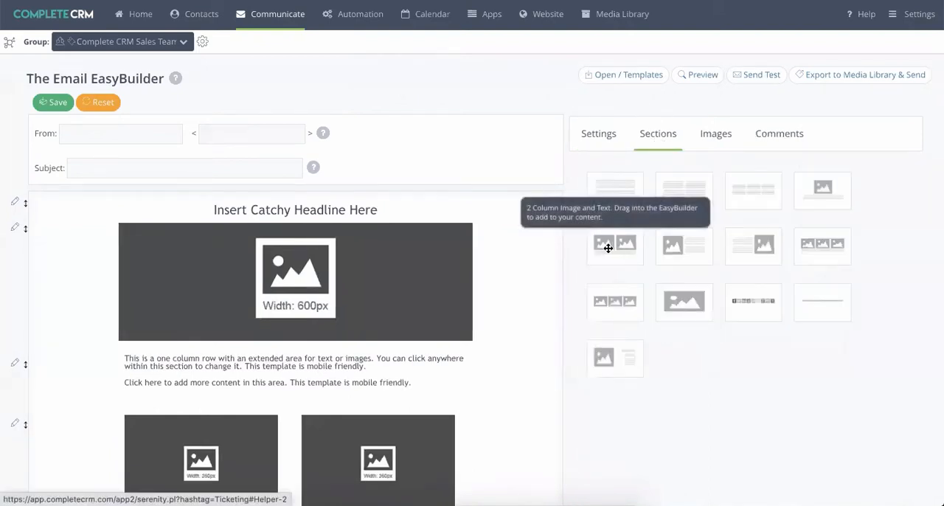
left_click_drag(611, 247, 433, 345)
scroll(193, 348, "down", 3)
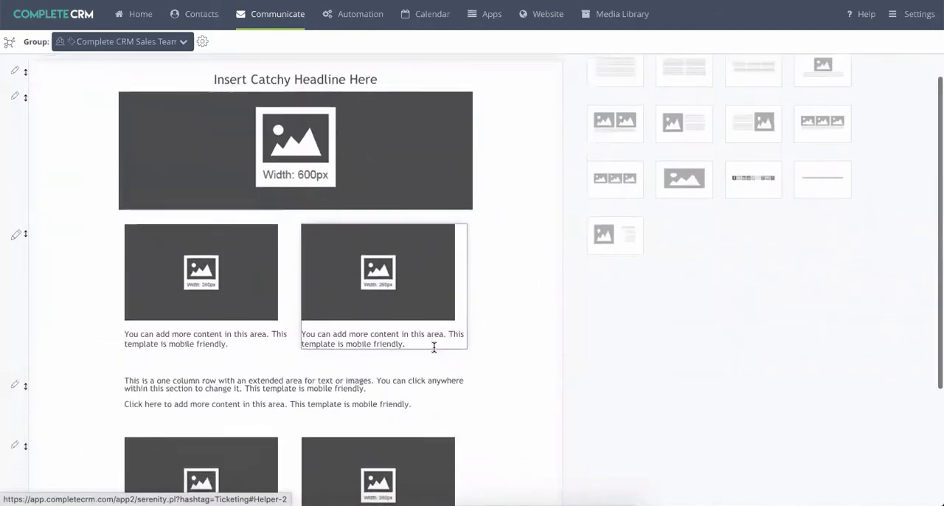
- View the text editing tools for the first column of the new two-column section, then leave the editor
left_click(193, 332)
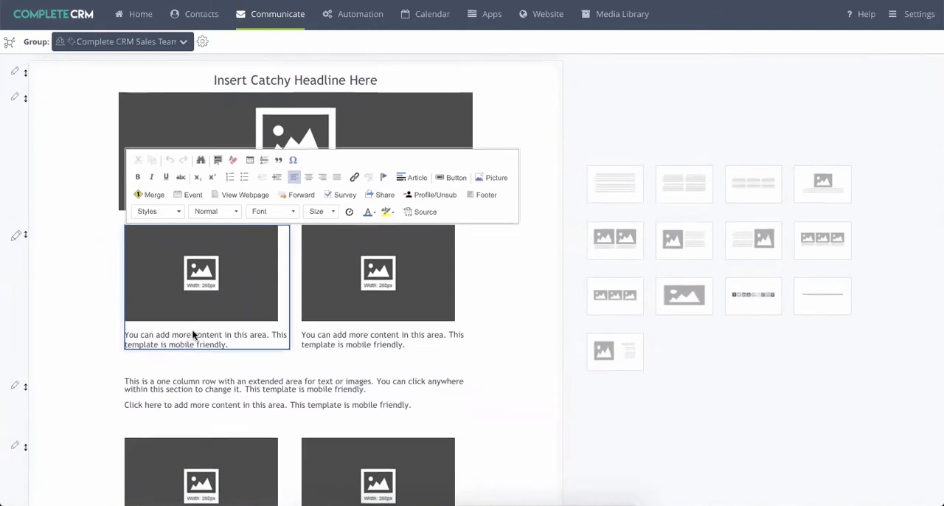
scroll(192, 329, "up", 3)
left_click(270, 79)
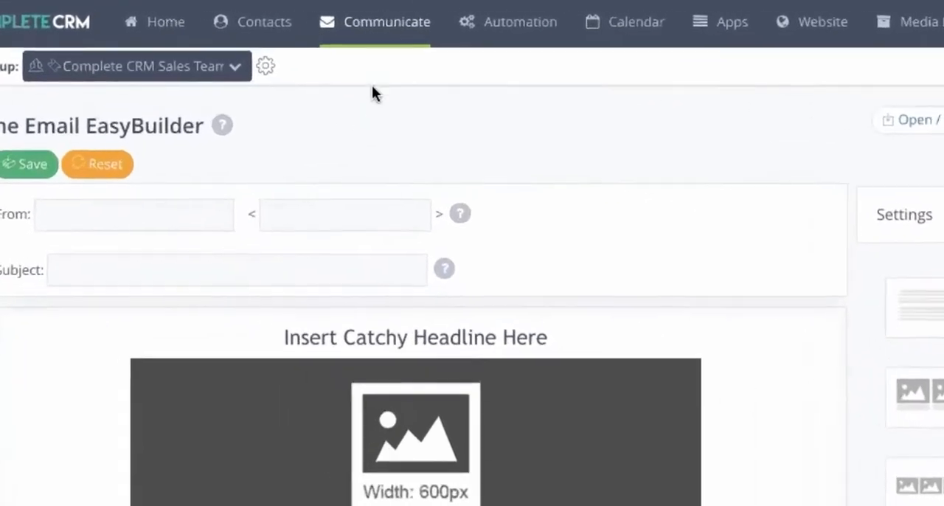
- Open the Emailer and browse the importable templates and saved emails down to the Complete CRM HTML files
mouse_move(357, 22)
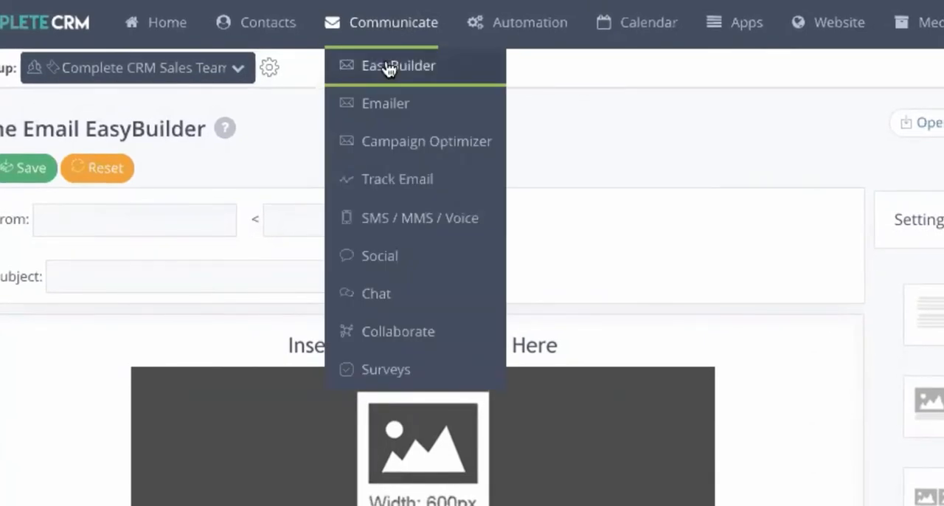
left_click(388, 104)
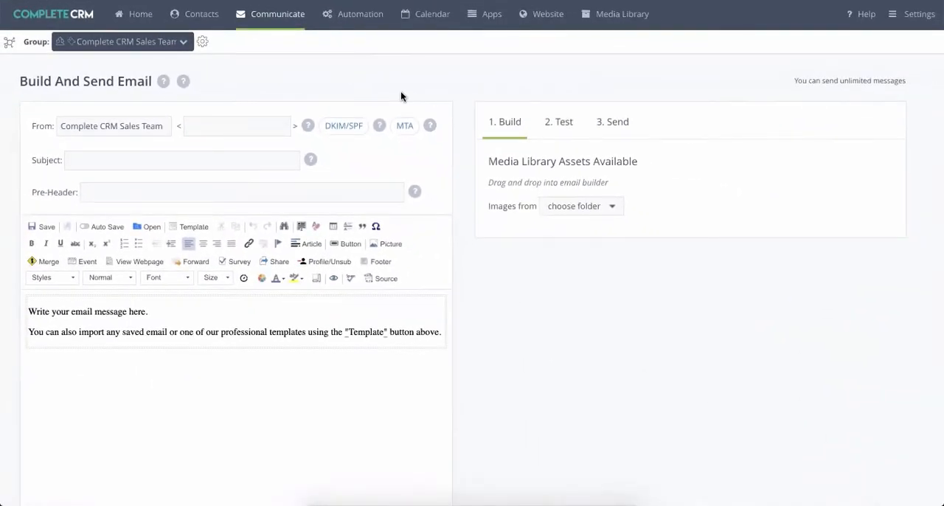
left_click(189, 226)
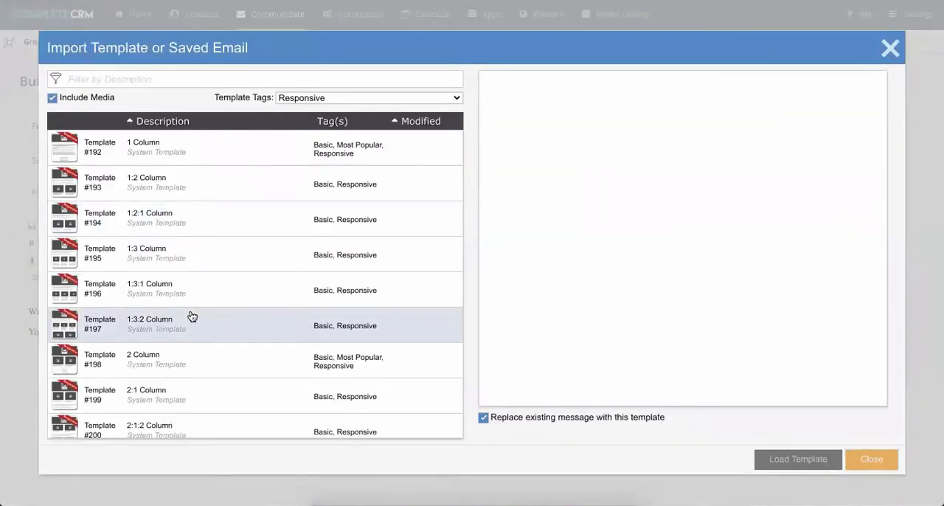
scroll(191, 316, "down", 1)
scroll(191, 317, "down", 5)
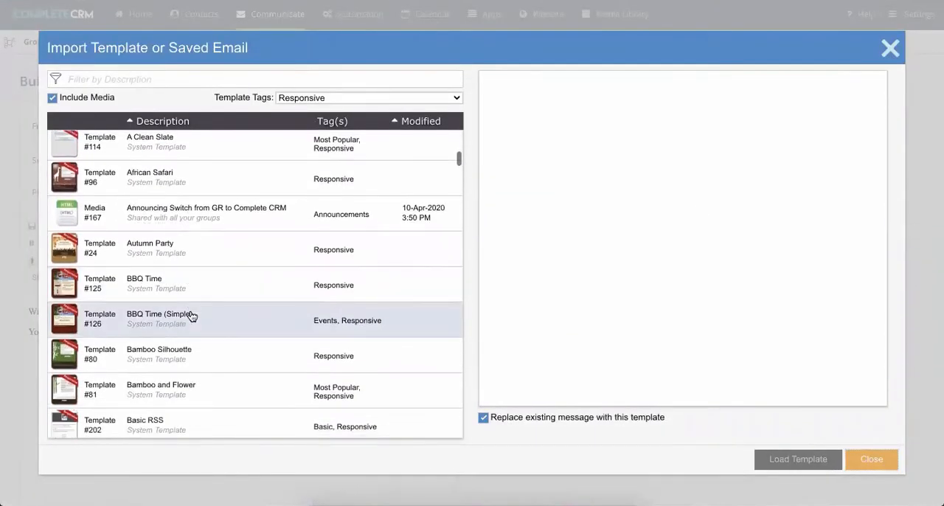
scroll(190, 316, "down", 5)
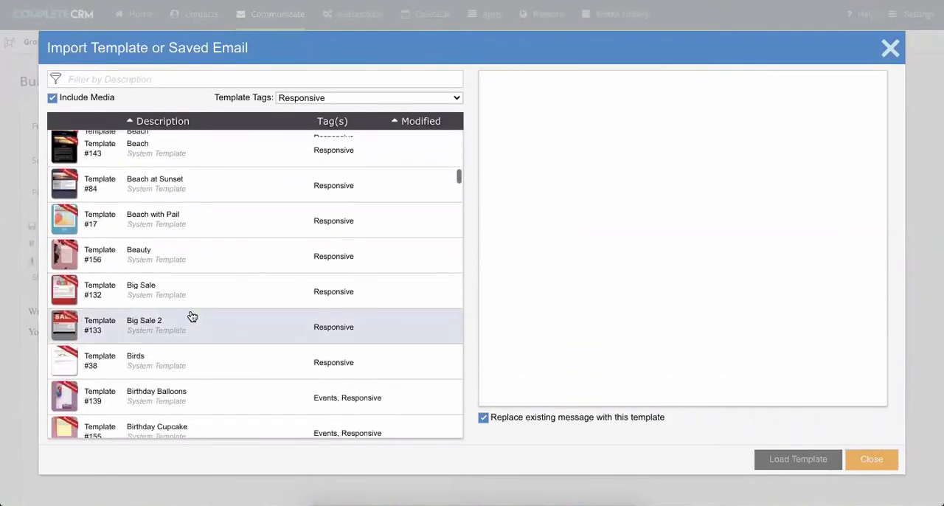
scroll(190, 316, "down", 3)
scroll(191, 316, "down", 12)
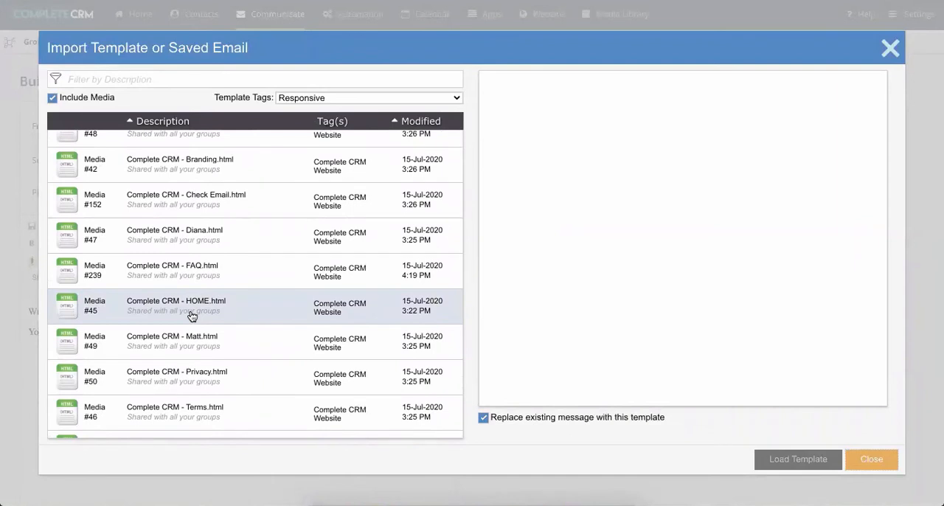
- Preview Complete CRM - HOME.html and load it as the email content, replacing the existing message
left_click(190, 317)
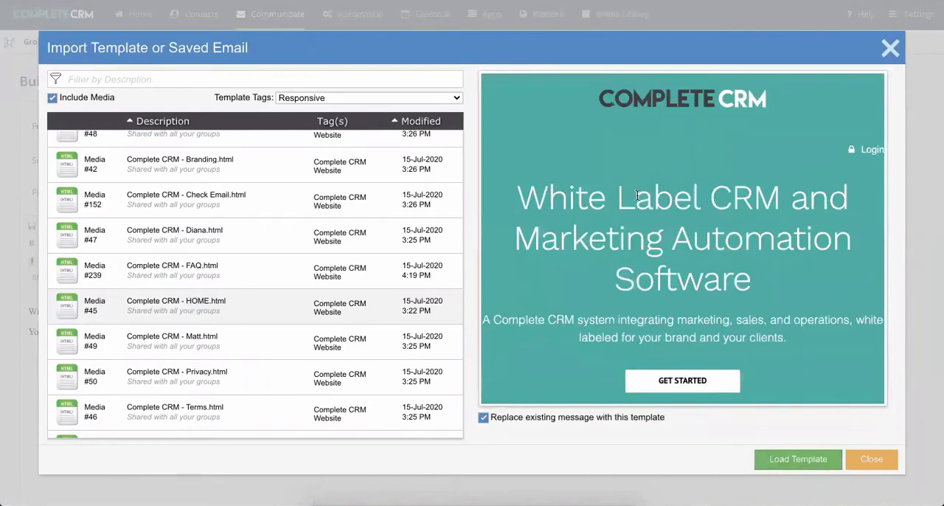
scroll(637, 193, "down", 4)
scroll(636, 193, "down", 10)
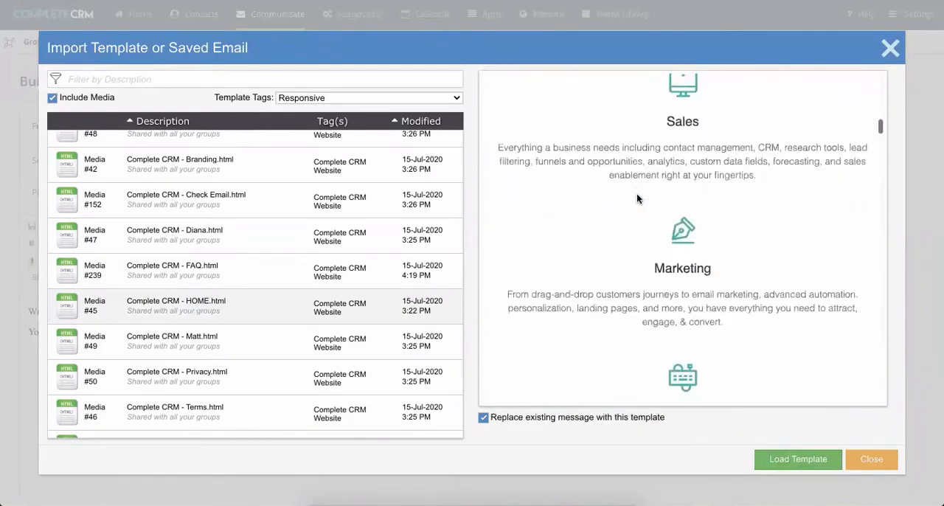
scroll(635, 192, "up", 15)
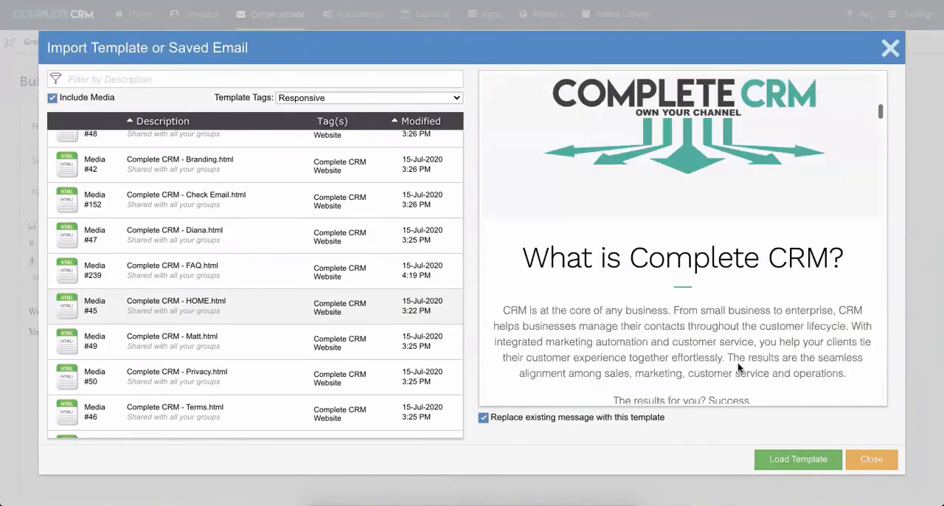
left_click(798, 458)
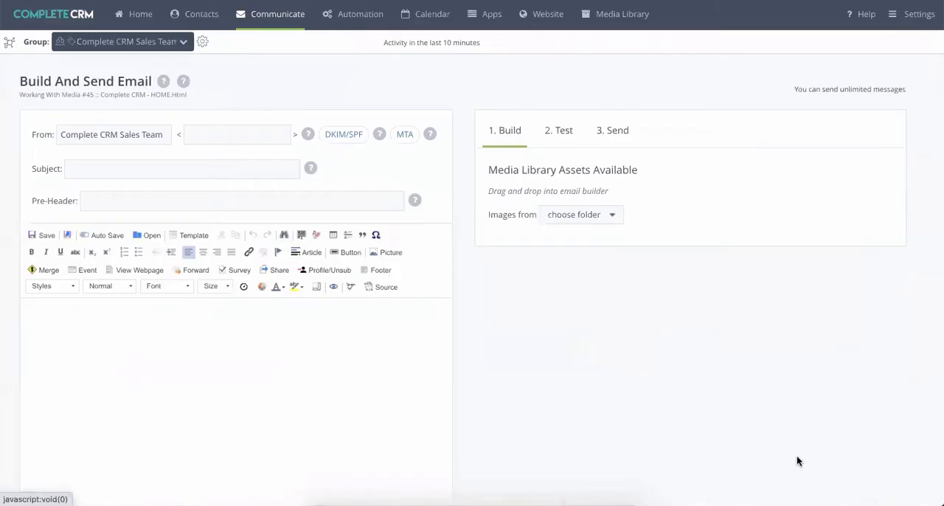
- Open the filter options for the email's recipients, view the Multiple Groups choices, and switch back to This Group
left_click(616, 133)
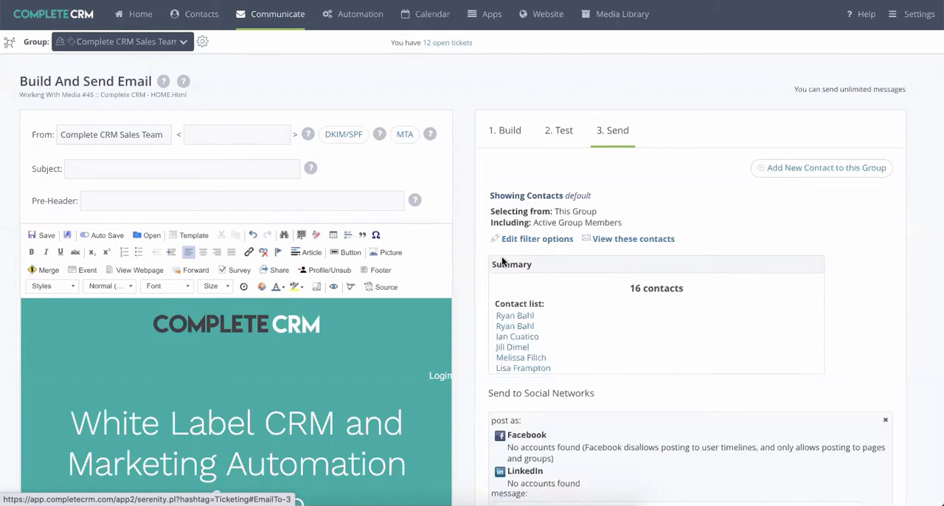
left_click(522, 241)
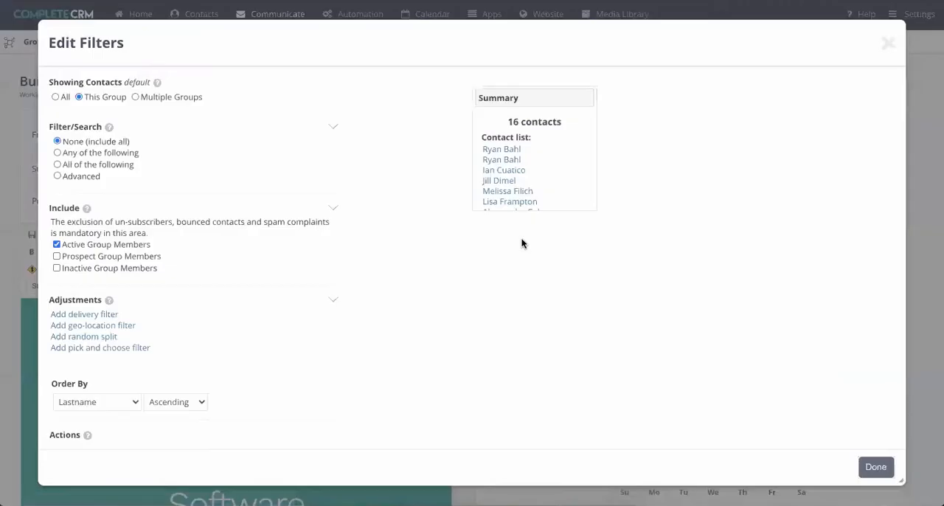
left_click(136, 97)
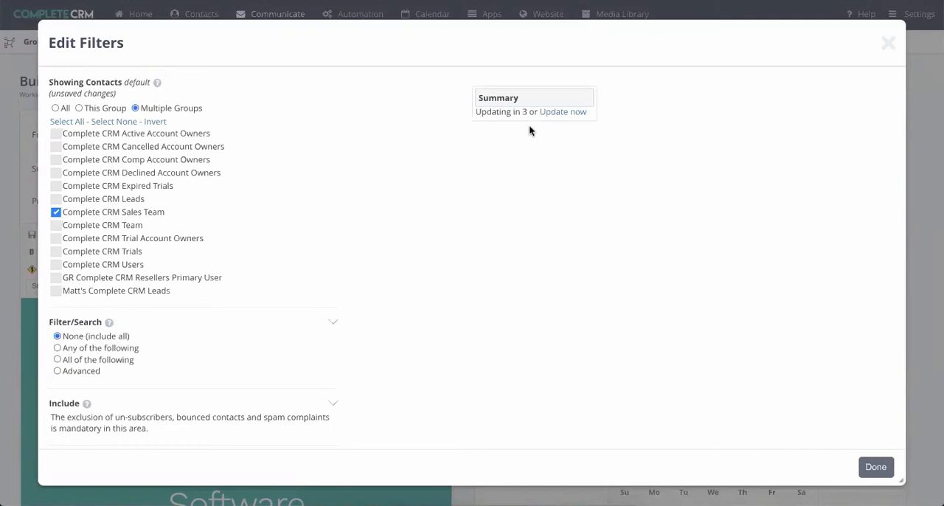
left_click(79, 108)
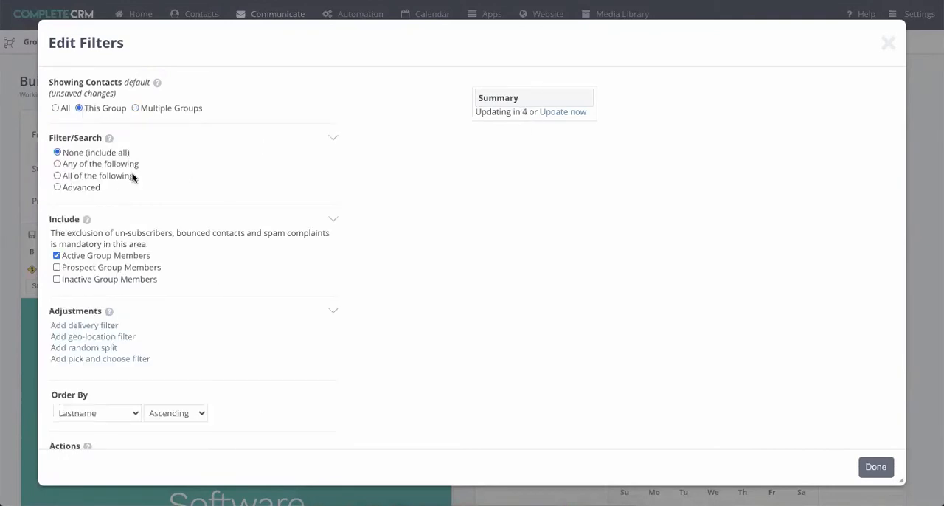
- Set the recipient filter to match any of the following, and review the available filter fields and adjustment options
left_click(59, 164)
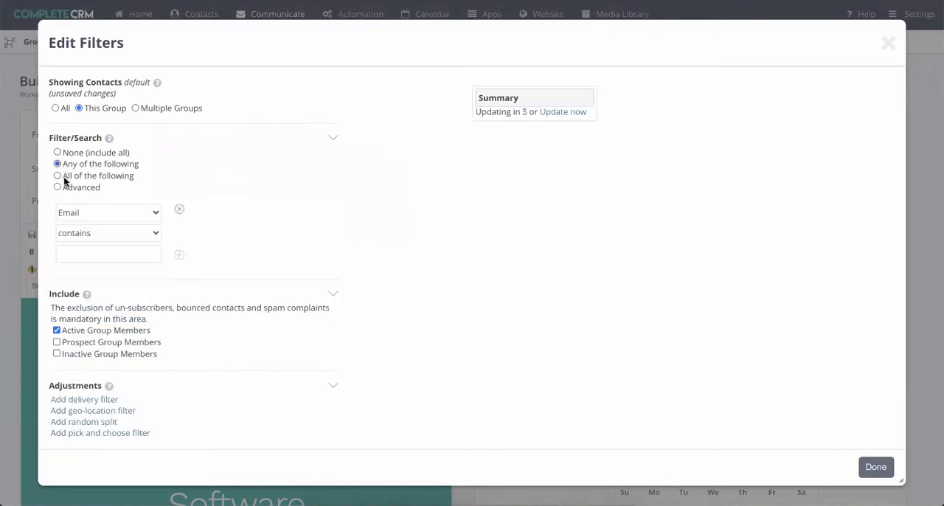
left_click(86, 211)
scroll(107, 313, "down", 5)
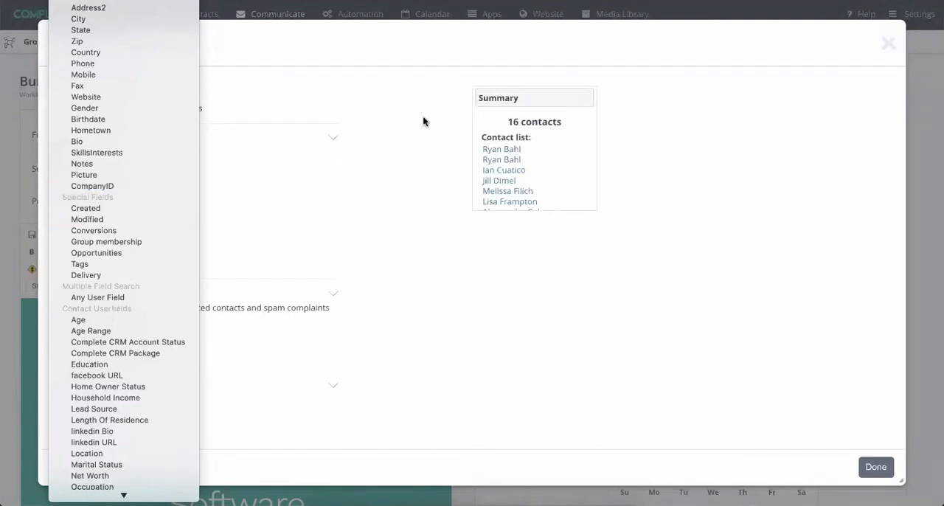
left_click(431, 172)
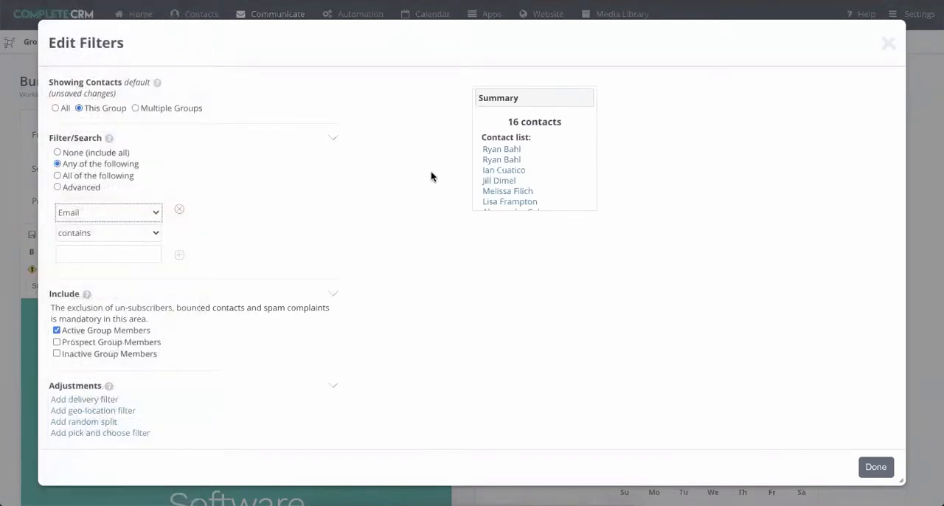
scroll(432, 173, "down", 3)
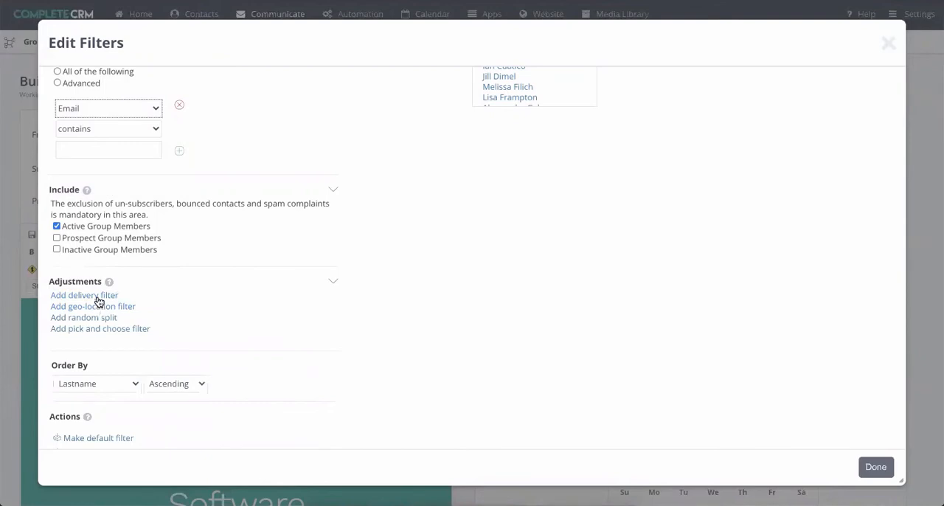
- Review the ordering and action options of the recipient filter and apply the filter to the email
scroll(403, 278, "down", 3)
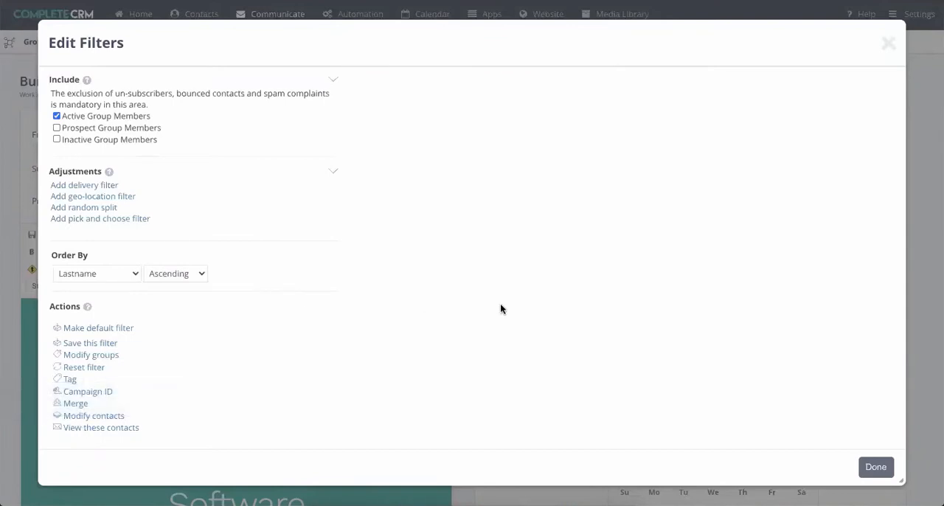
left_click(876, 467)
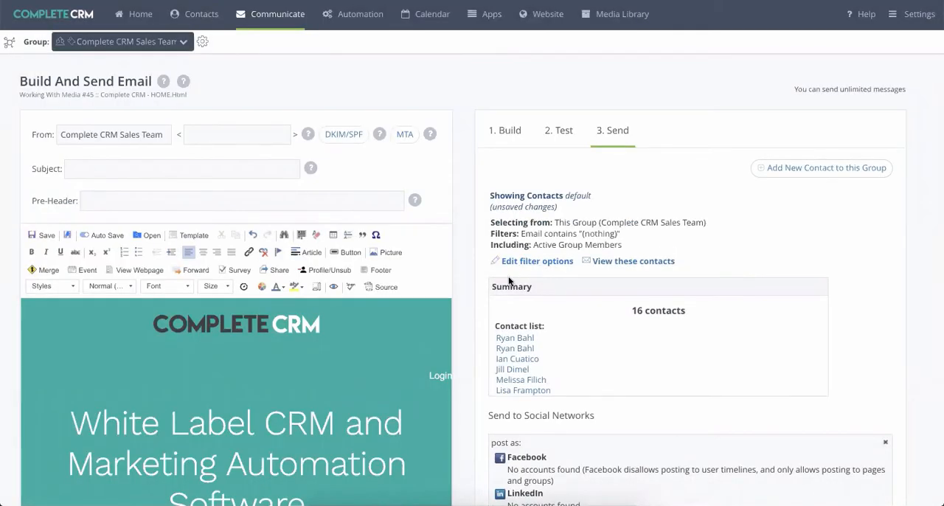
- Review the Send to Social Networks section, including its available networks and the content types that can be added to a post
scroll(457, 308, "down", 1)
scroll(457, 312, "down", 3)
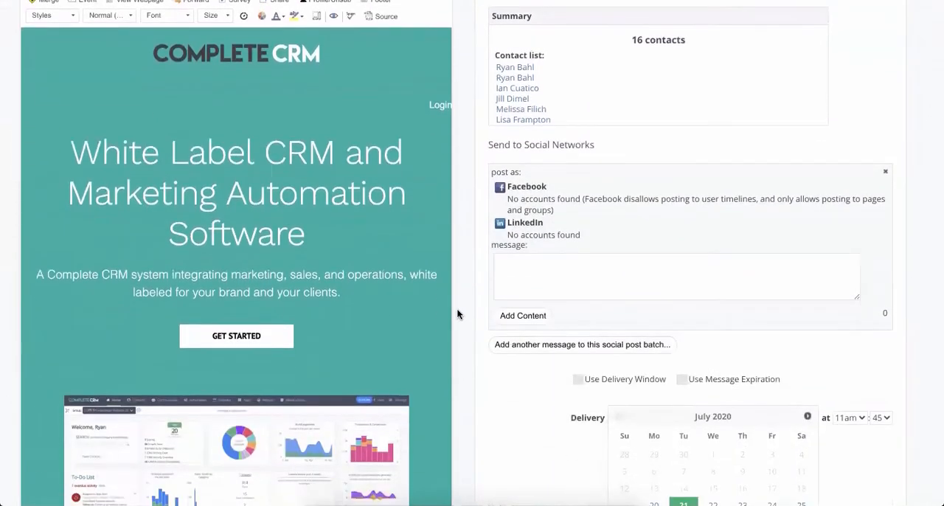
scroll(355, 303, "down", 3)
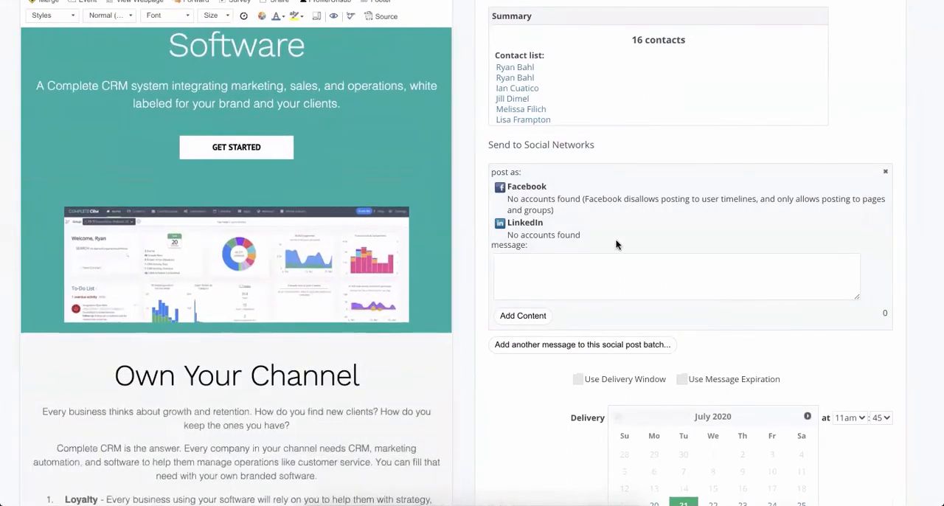
scroll(611, 234, "down", 1)
scroll(609, 233, "down", 1)
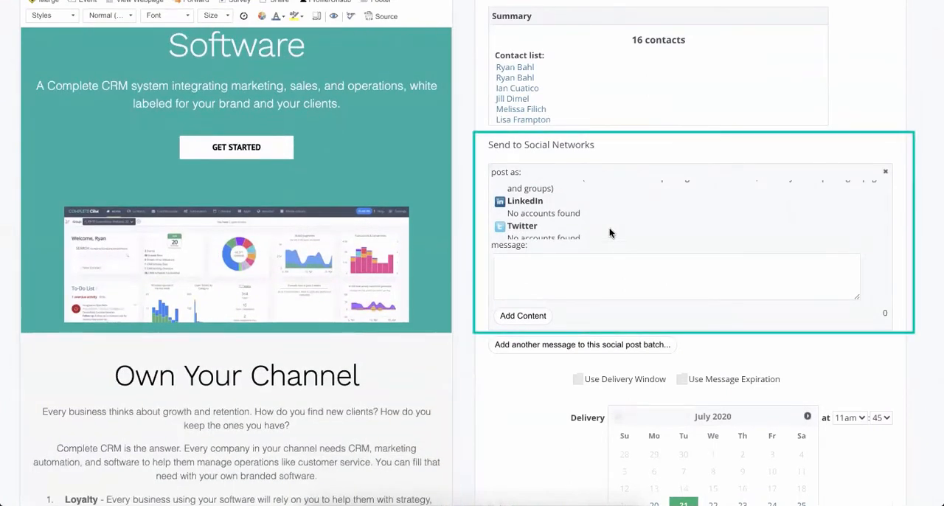
scroll(610, 233, "down", 1)
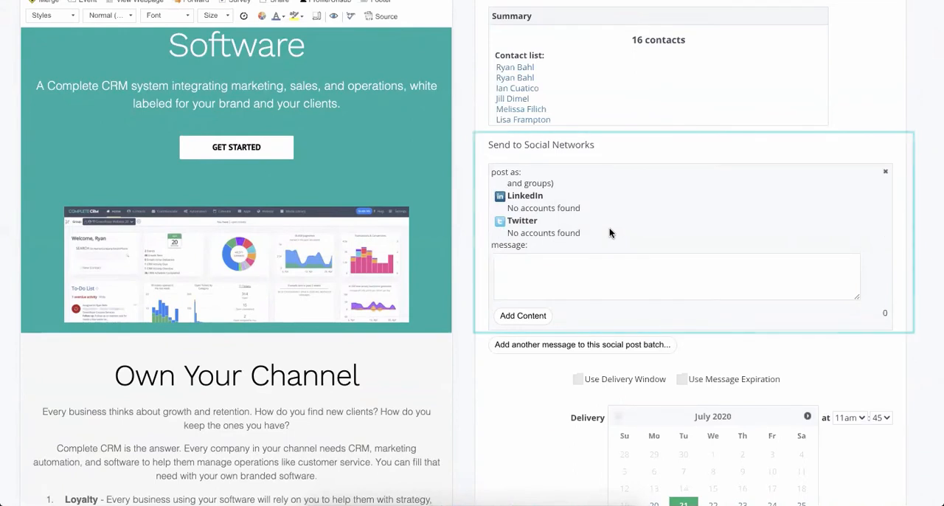
scroll(609, 233, "up", 2)
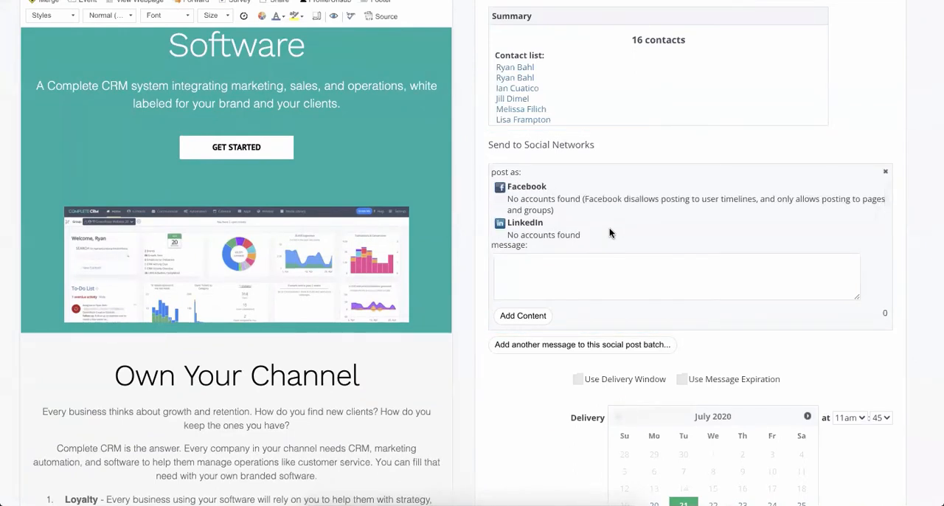
left_click(521, 325)
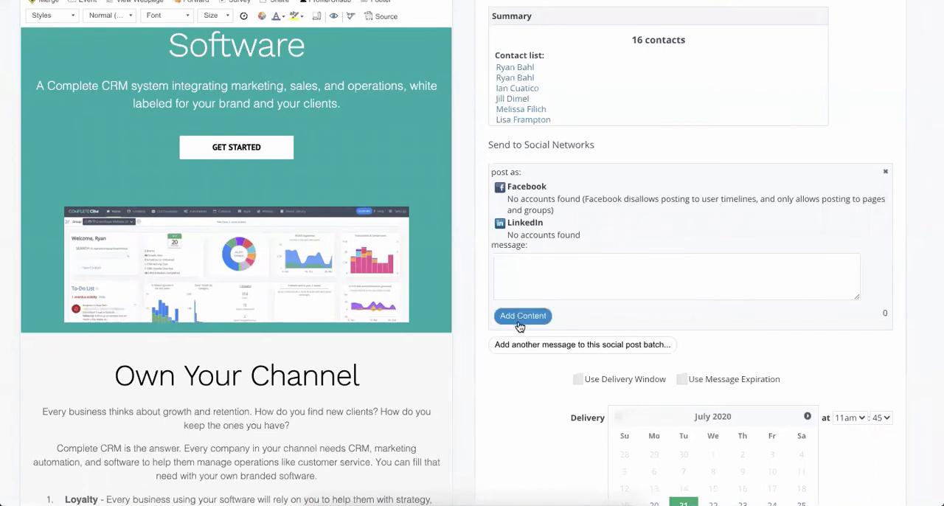
left_click(520, 317)
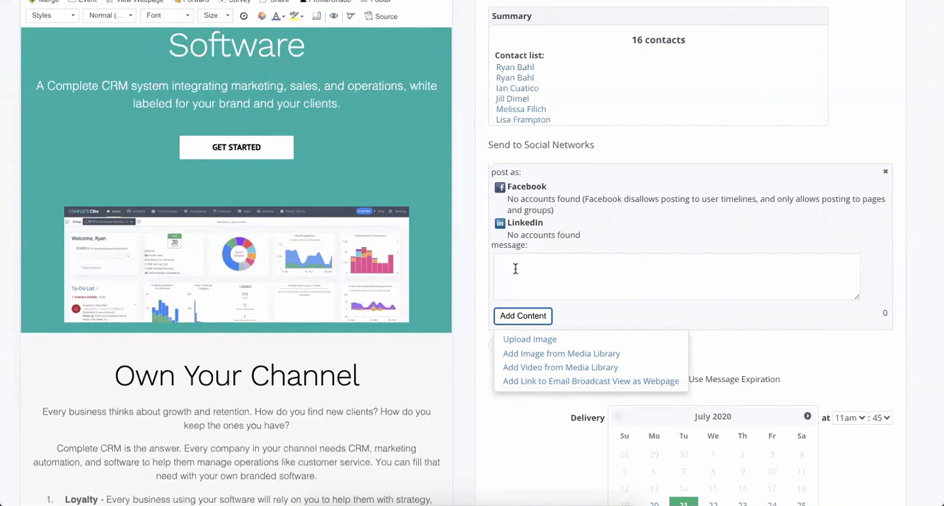
left_click(458, 294)
- Review the delivery window, message expiration, and delivery date and time options for sending the email
scroll(458, 293, "down", 3)
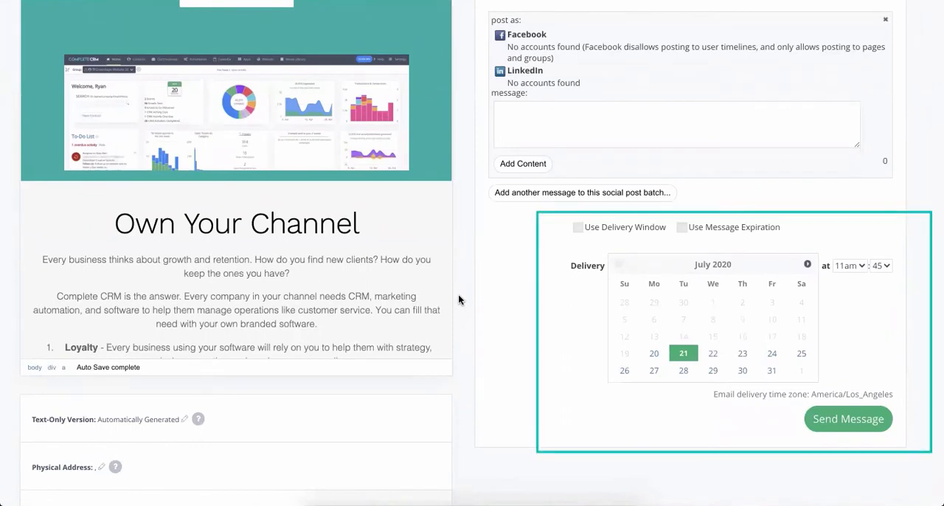
left_click(742, 354)
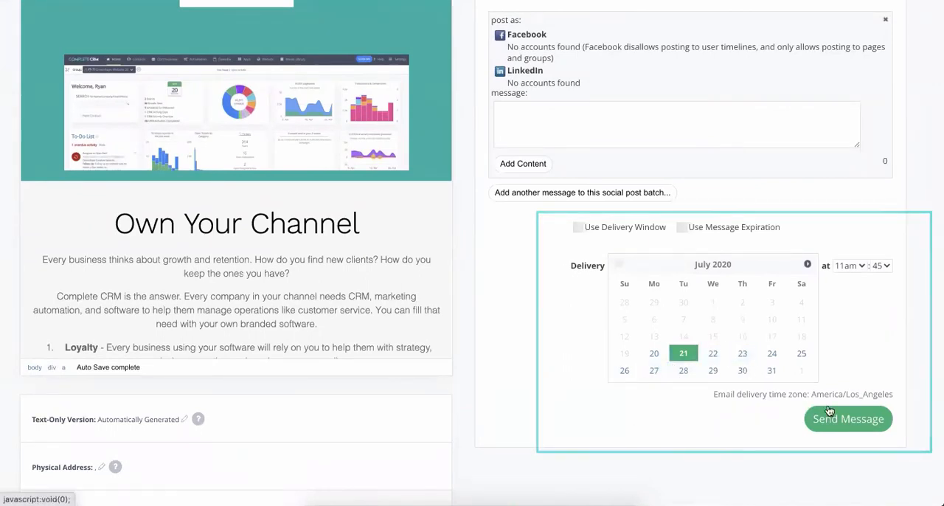
scroll(588, 385, "up", 3)
scroll(588, 388, "up", 5)
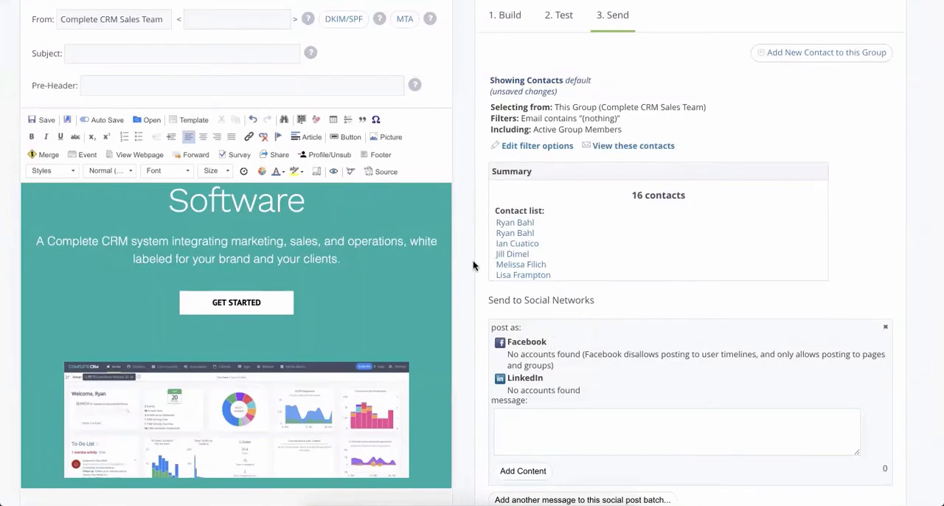
scroll(473, 265, "up", 3)
scroll(449, 247, "up", 4)
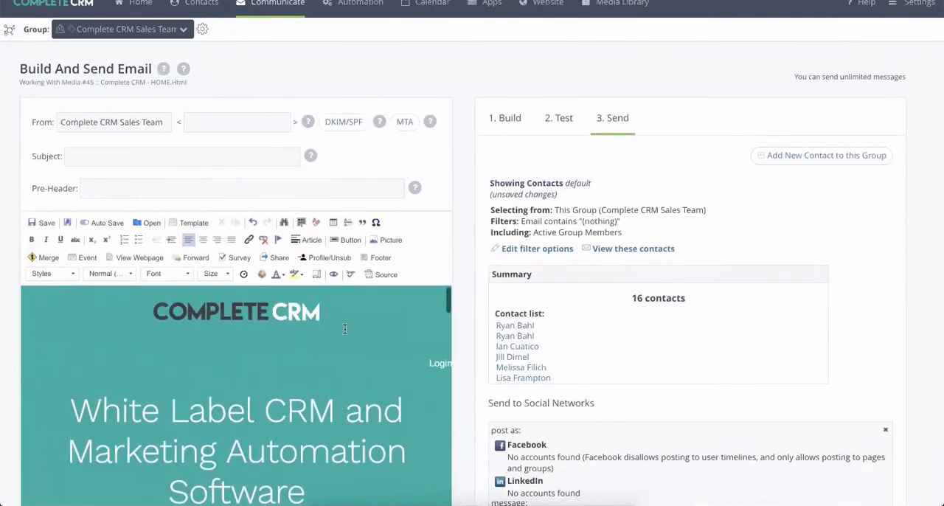
scroll(454, 242, "up", 1)
- Open the Campaign Optimizer, review its recipients section, and browse the Media Library HTML files available for Test #1
mouse_move(258, 18)
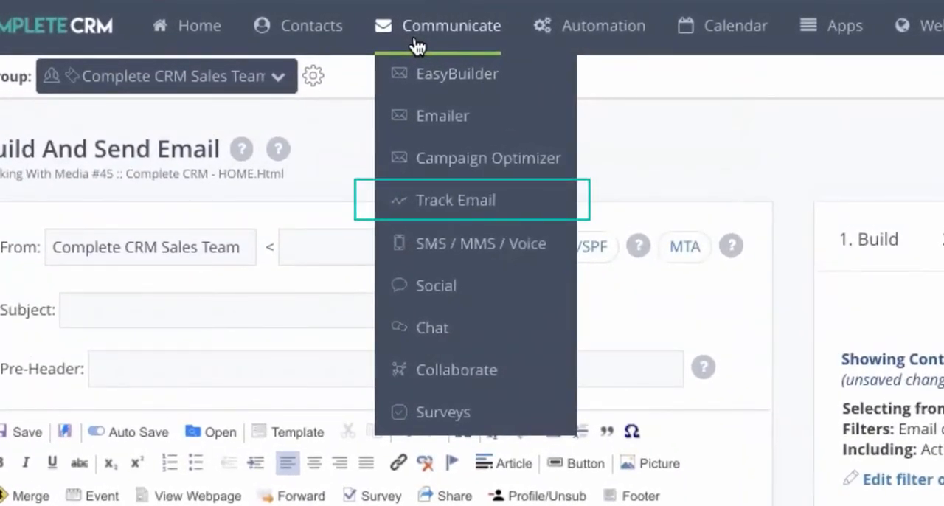
left_click(437, 156)
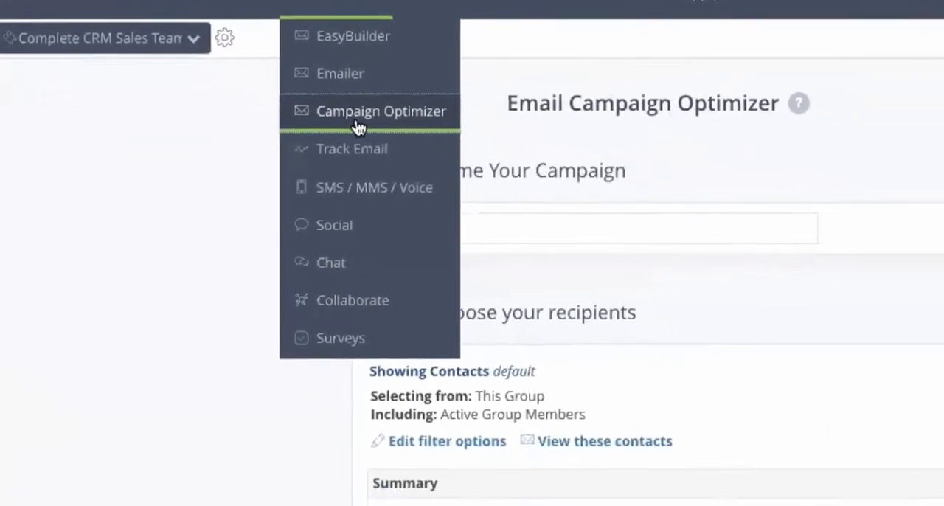
scroll(751, 333, "down", 5)
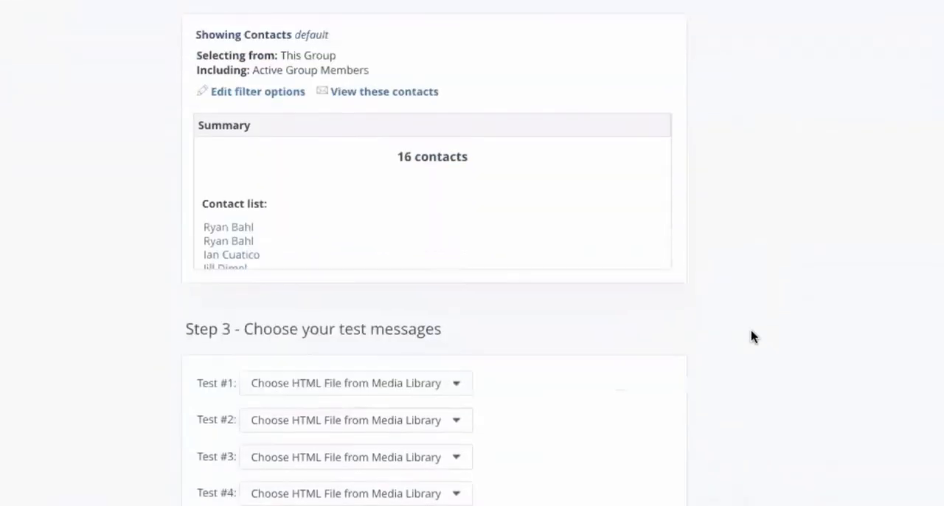
scroll(751, 336, "down", 1)
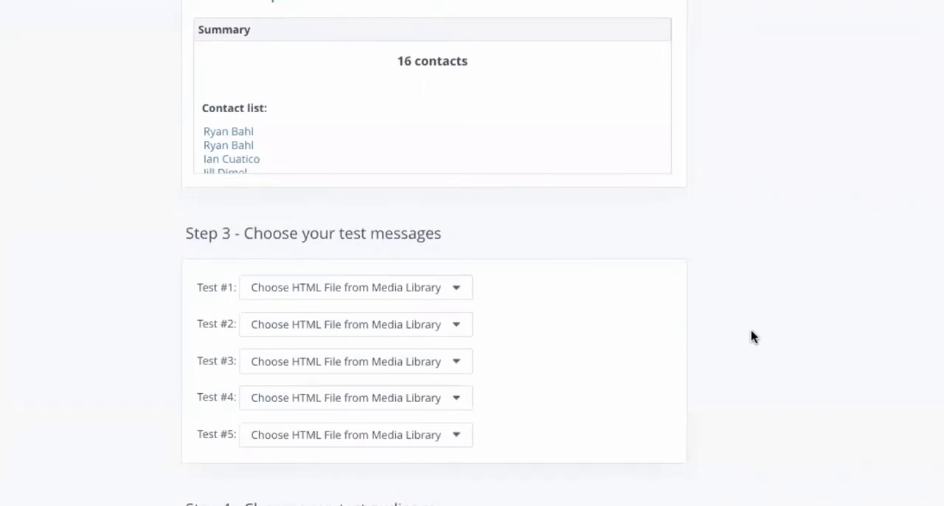
scroll(753, 336, "down", 2)
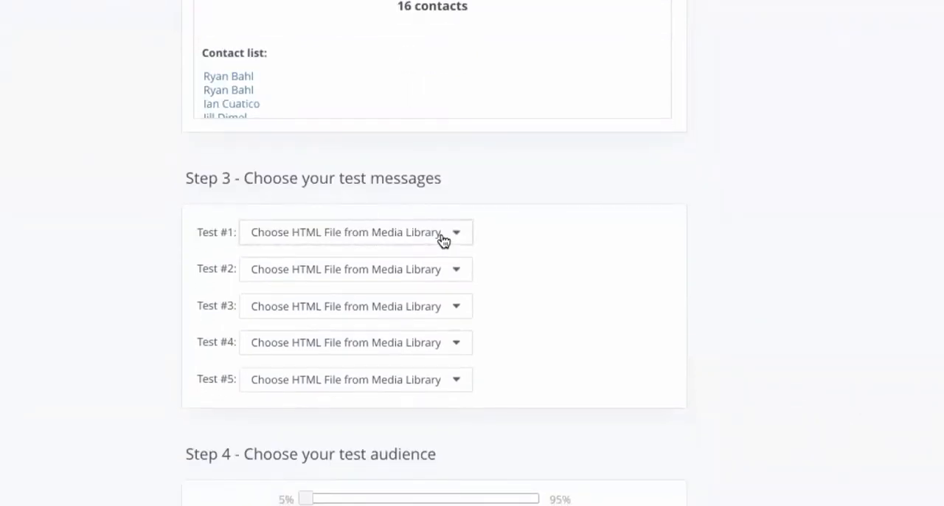
left_click(443, 235)
scroll(453, 480, "down", 3)
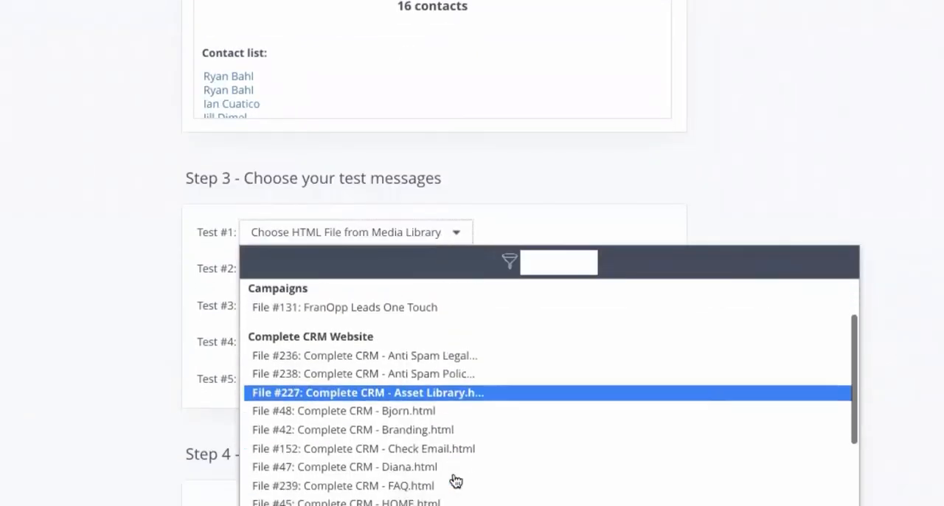
left_click(116, 352)
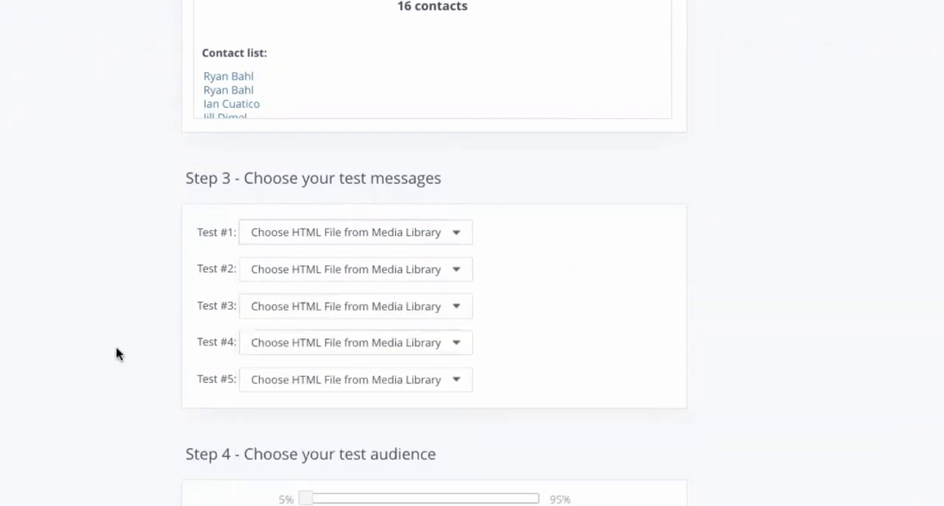
- Set the campaign's test audience to 21% and review the test duration and start date and time settings
scroll(116, 354, "down", 3)
scroll(116, 354, "down", 2)
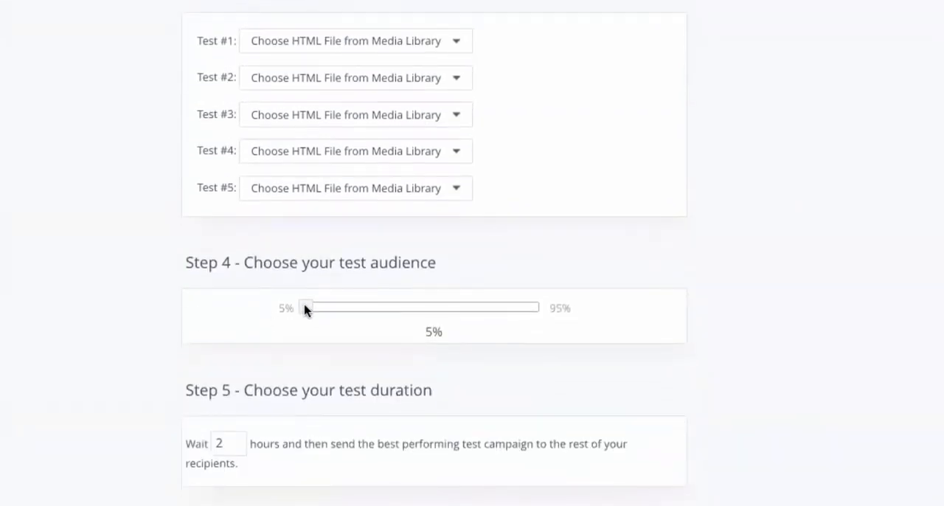
left_click_drag(307, 310, 344, 307)
scroll(145, 352, "down", 1)
scroll(145, 353, "down", 3)
scroll(145, 353, "down", 1)
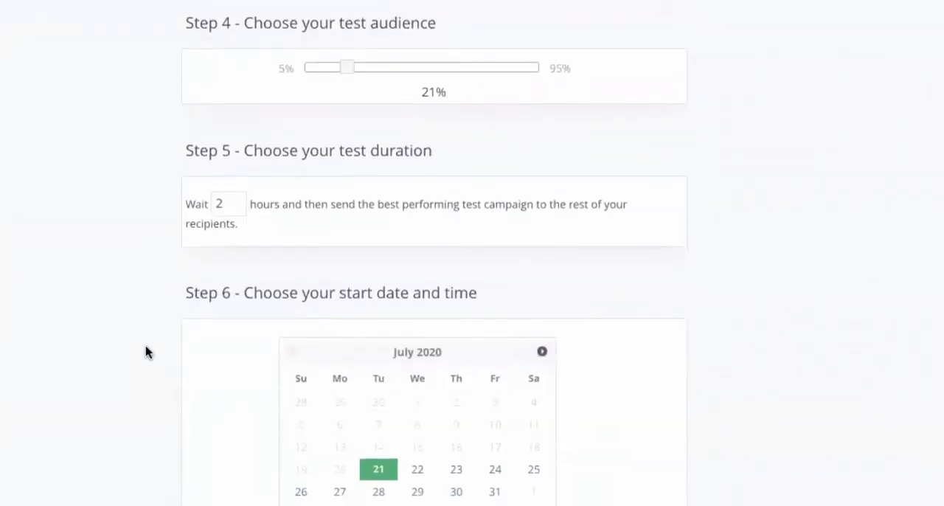
scroll(502, 206, "down", 2)
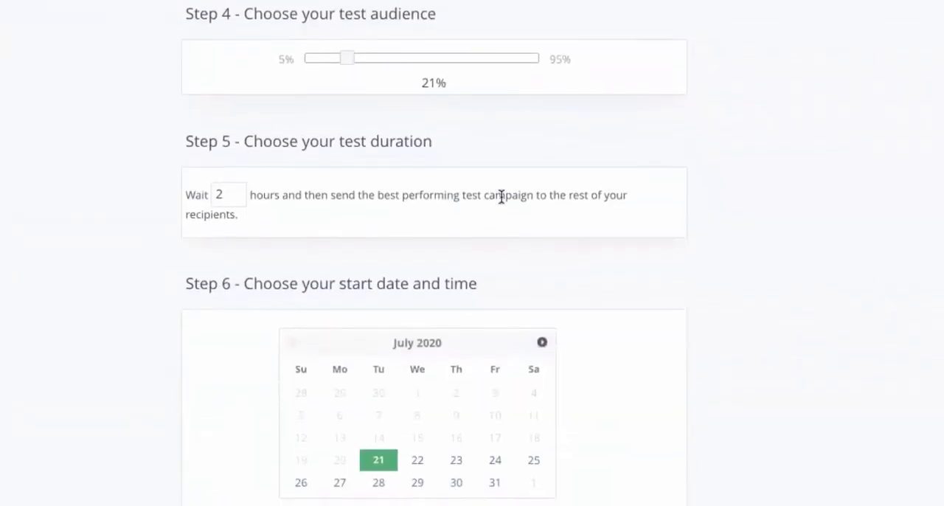
scroll(502, 167, "down", 2)
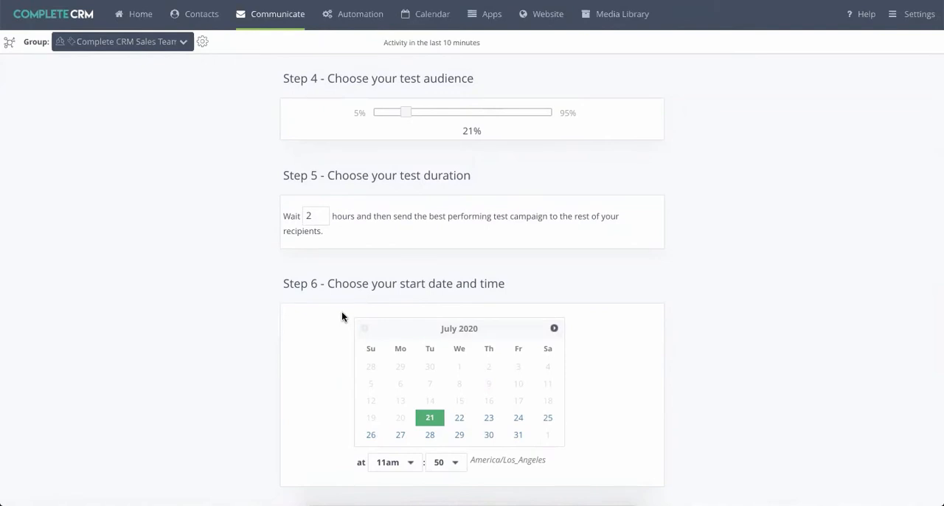
scroll(324, 168, "up", 7)
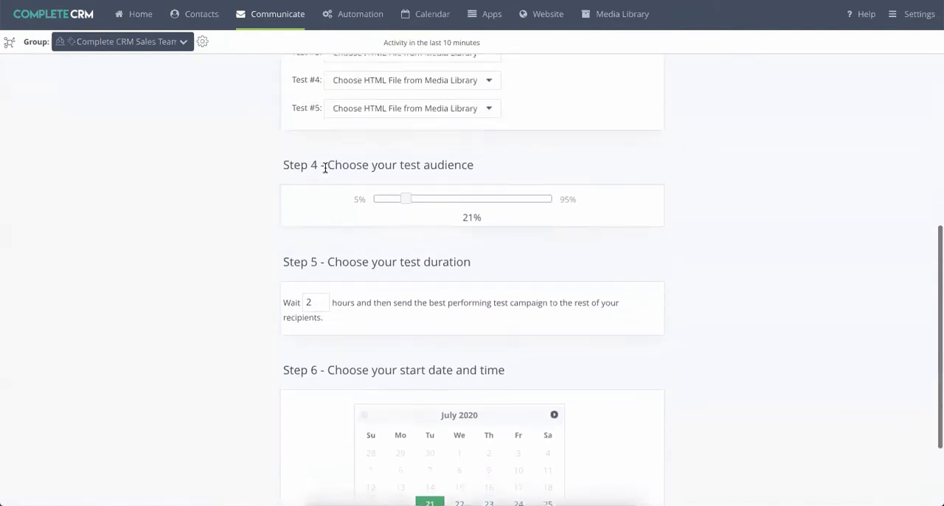
- Open Track Email and display the Summary chart for the "Important Upcoming Changes" broadcast
mouse_move(282, 25)
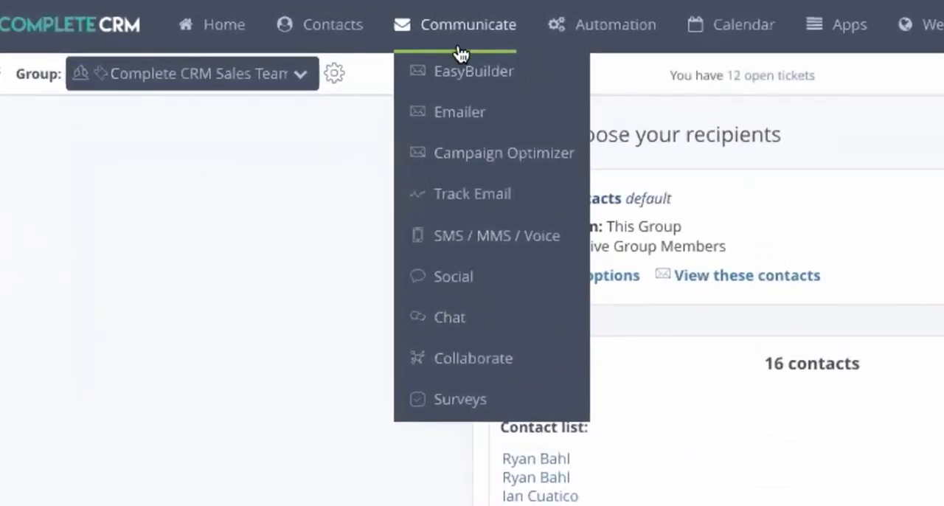
left_click(465, 209)
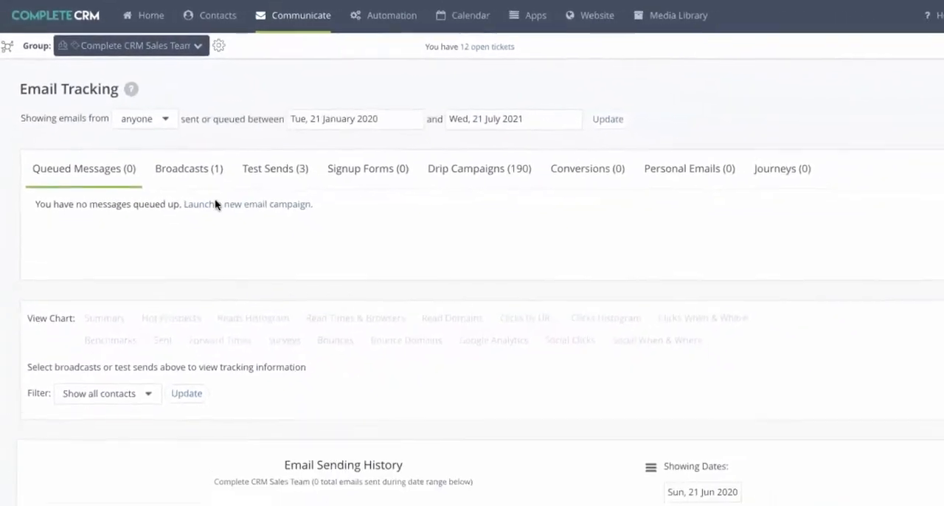
left_click(185, 170)
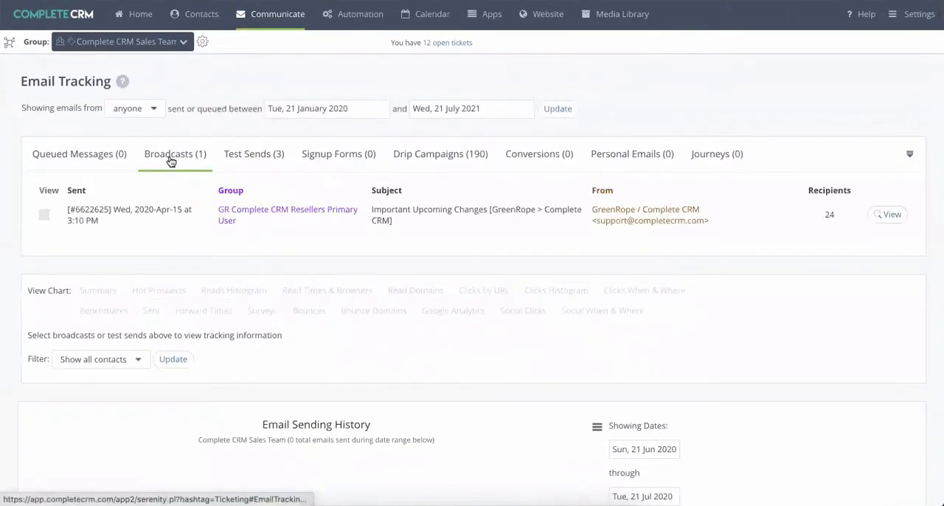
left_click(43, 214)
left_click(98, 290)
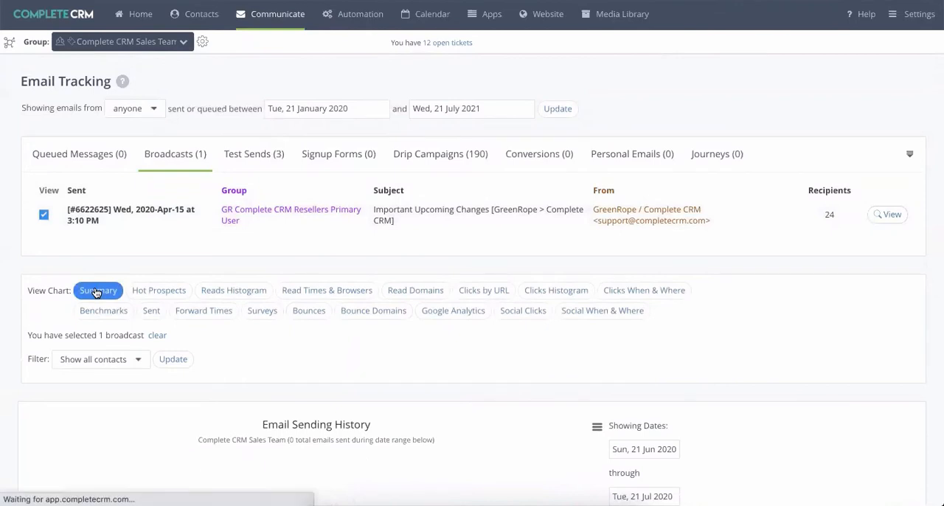
- Switch the broadcast's Summary Statistics chart to raw numbers and inspect the details of its Read bar
scroll(33, 288, "down", 3)
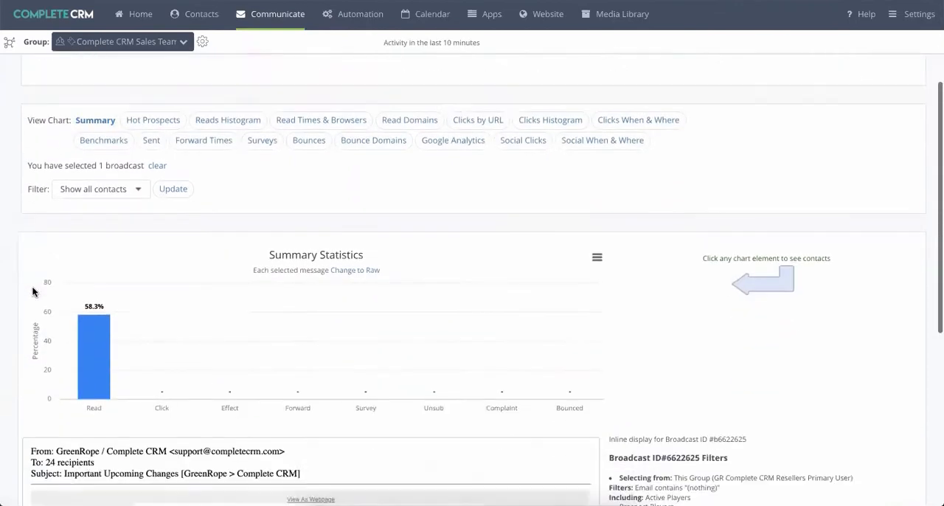
mouse_move(85, 292)
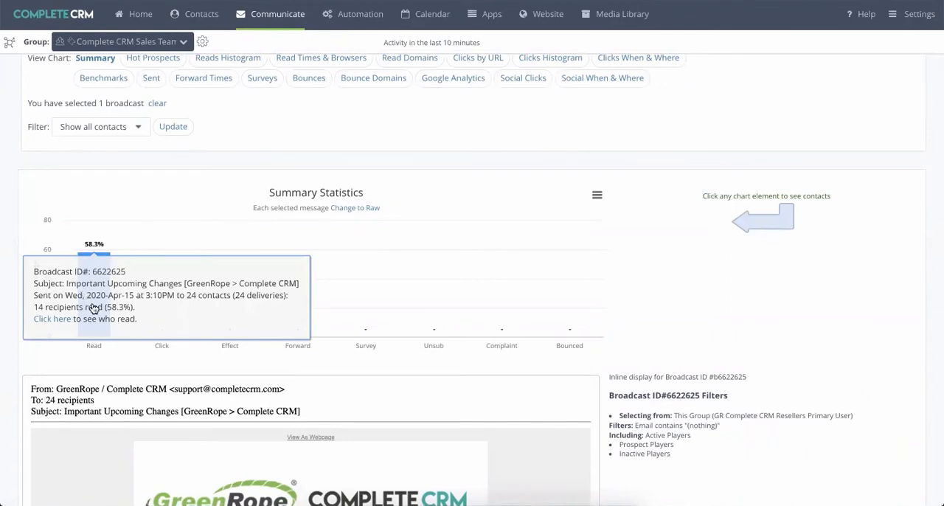
left_click(364, 207)
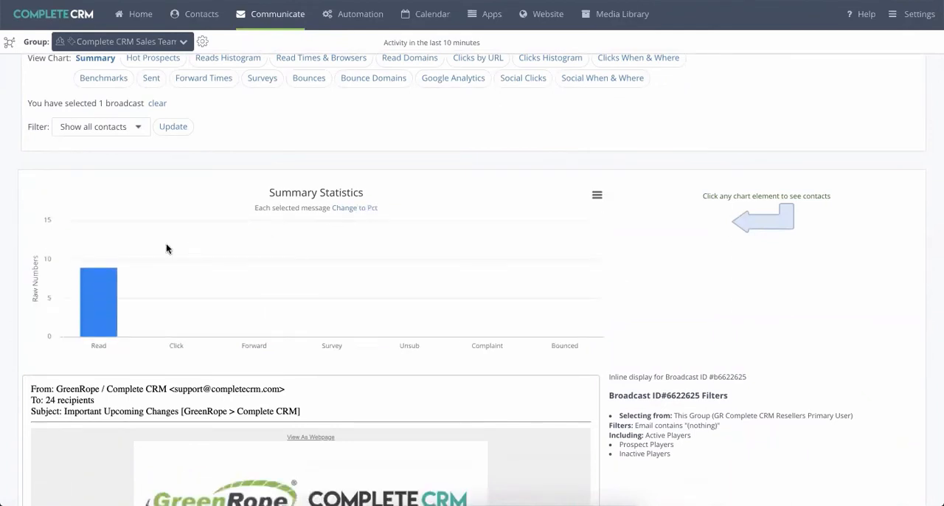
mouse_move(102, 277)
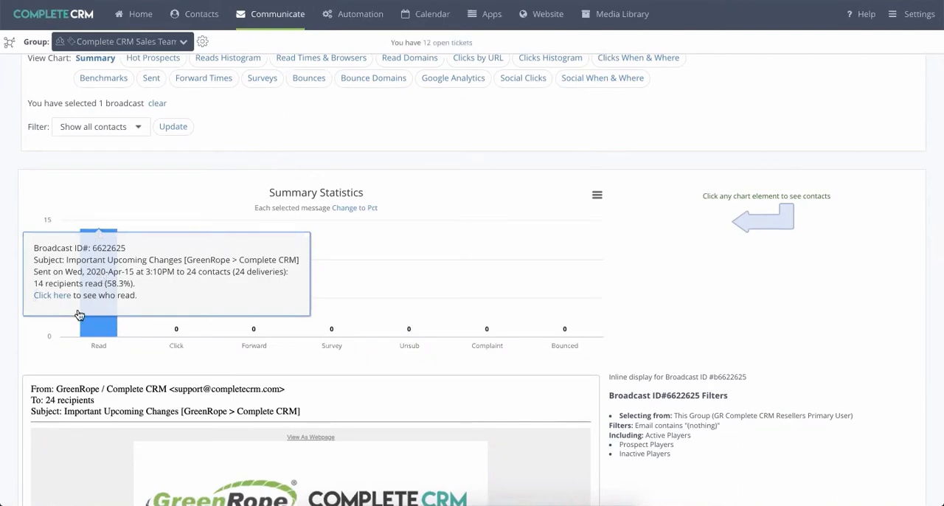
- Read through the inline display of the sent broadcast email down to its footer
scroll(28, 357, "down", 3)
scroll(155, 229, "down", 5)
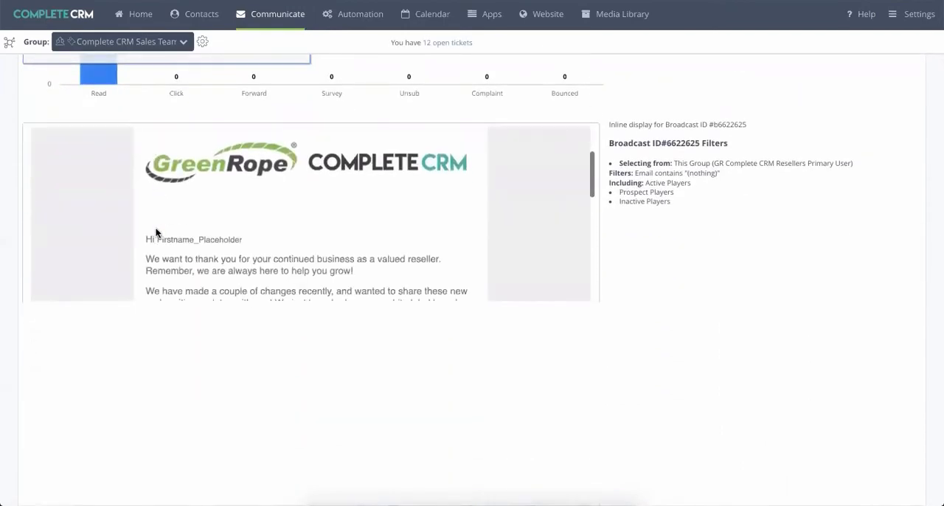
scroll(155, 232, "down", 2)
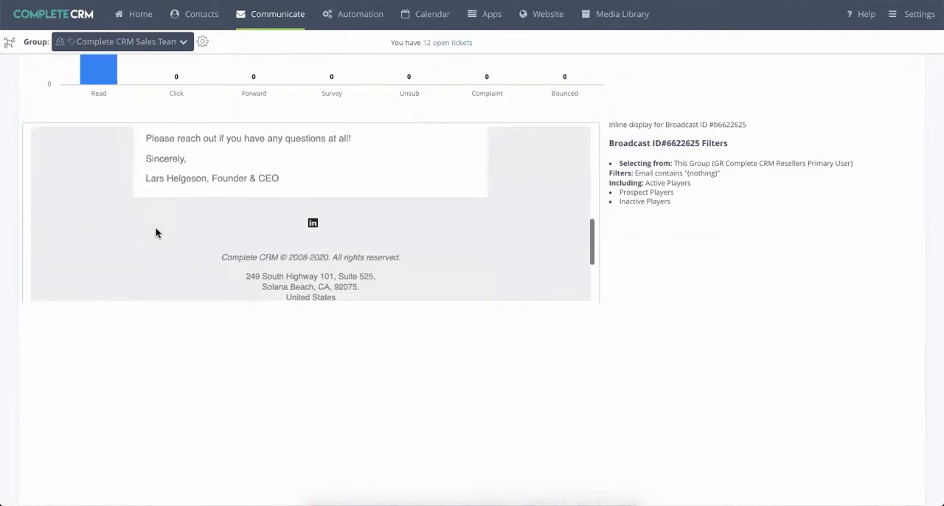
- Display the Read Times & Browsers chart for the broadcast and review its read times and browser breakdown
scroll(155, 232, "up", 3)
scroll(155, 233, "up", 6)
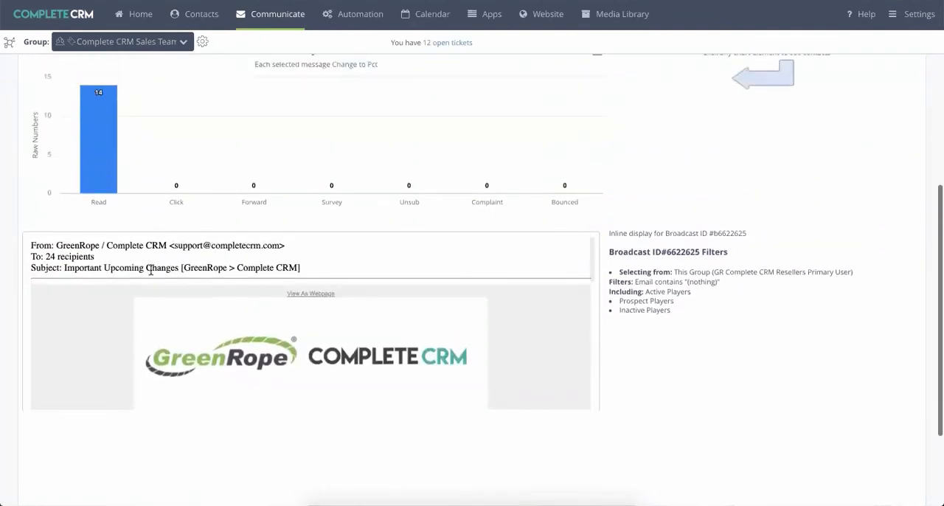
scroll(149, 268, "up", 3)
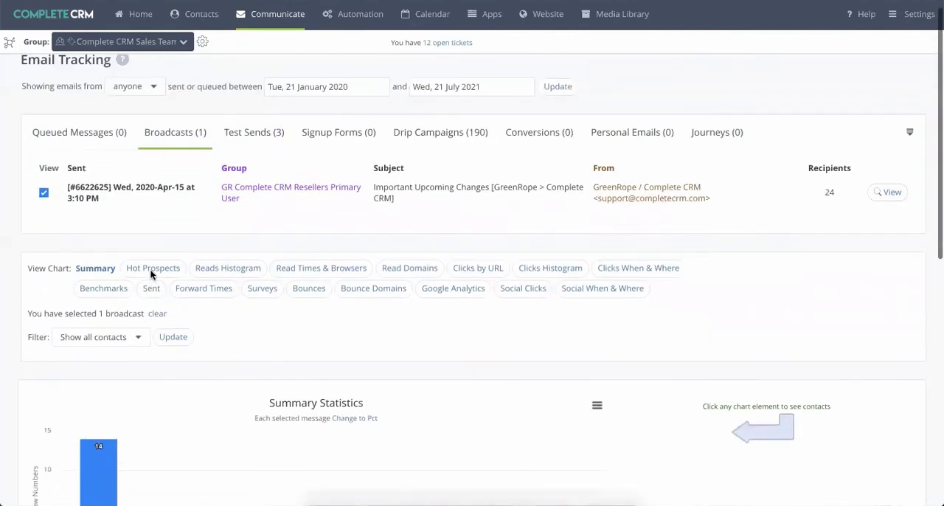
left_click(295, 275)
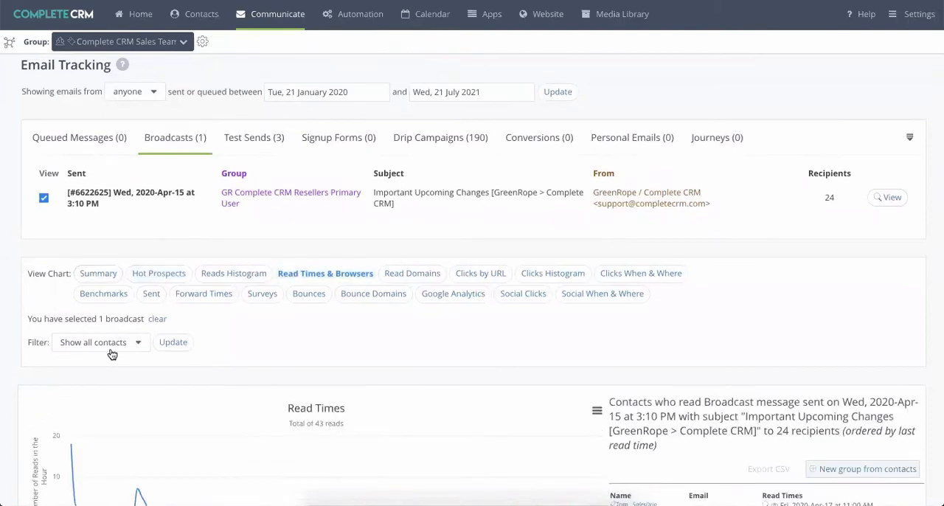
scroll(109, 351, "down", 4)
scroll(110, 353, "down", 1)
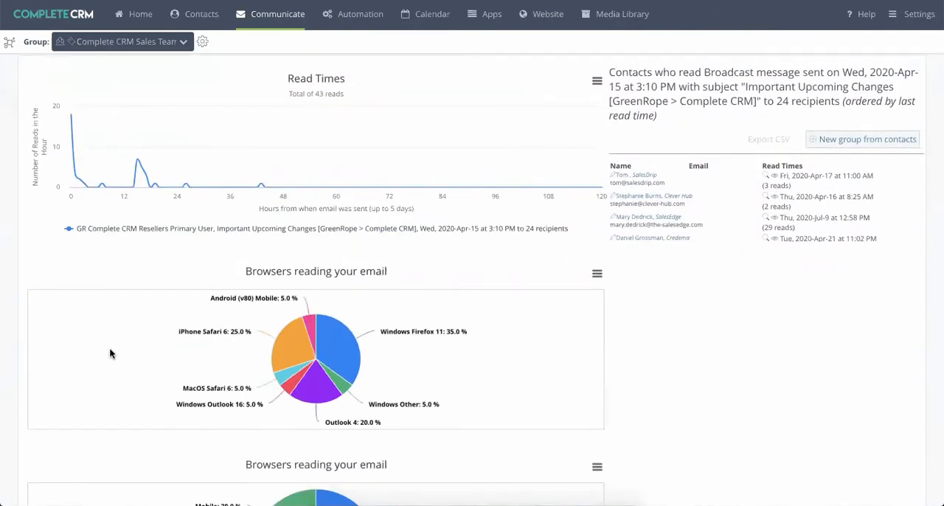
scroll(109, 353, "up", 5)
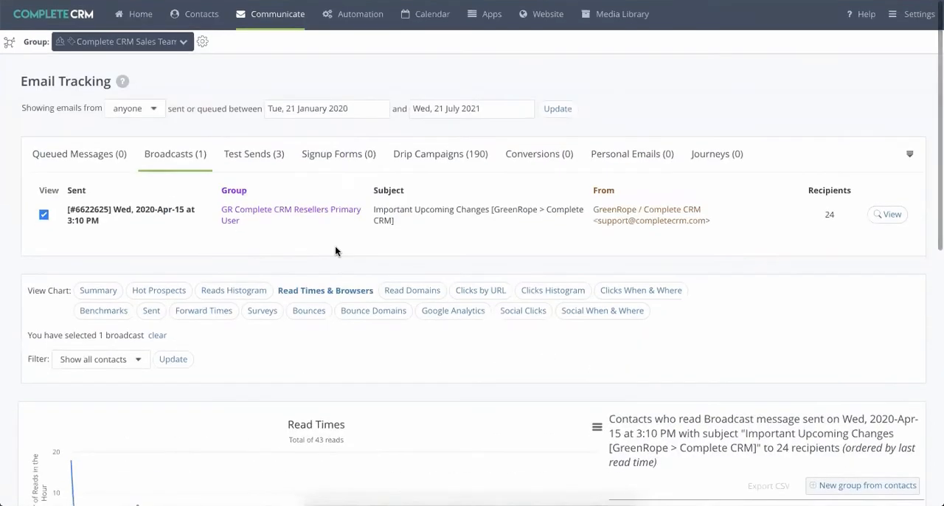
left_click(402, 295)
scroll(380, 346, "down", 1)
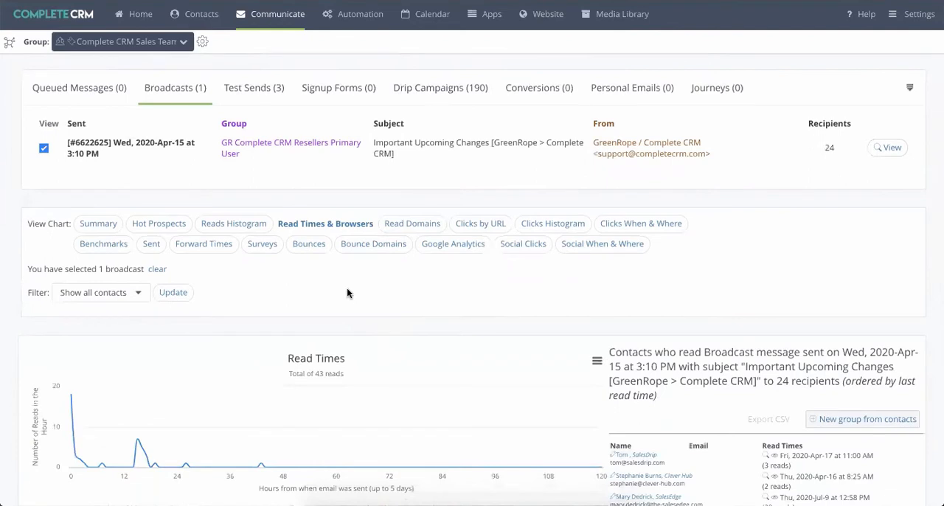
scroll(348, 293, "up", 1)
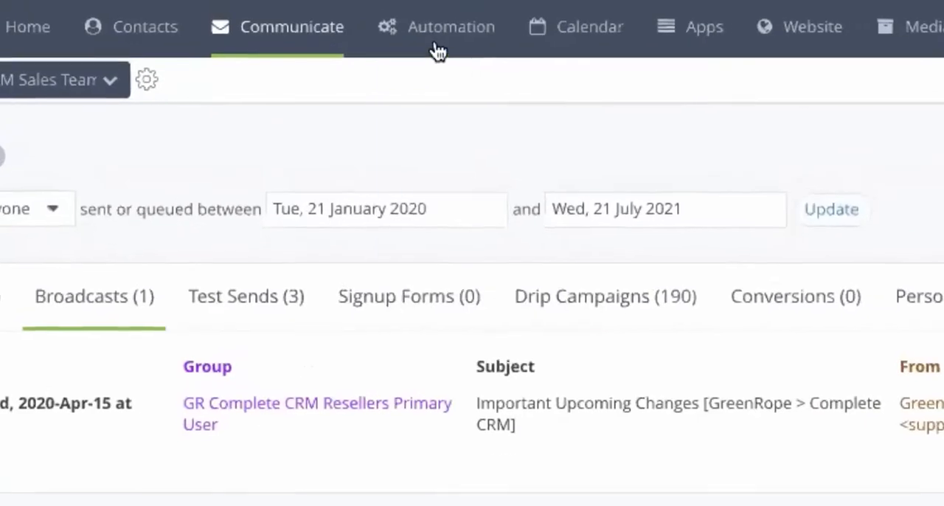
- Open Journeys and load the New Lead Journey from the Leads folder
mouse_move(439, 50)
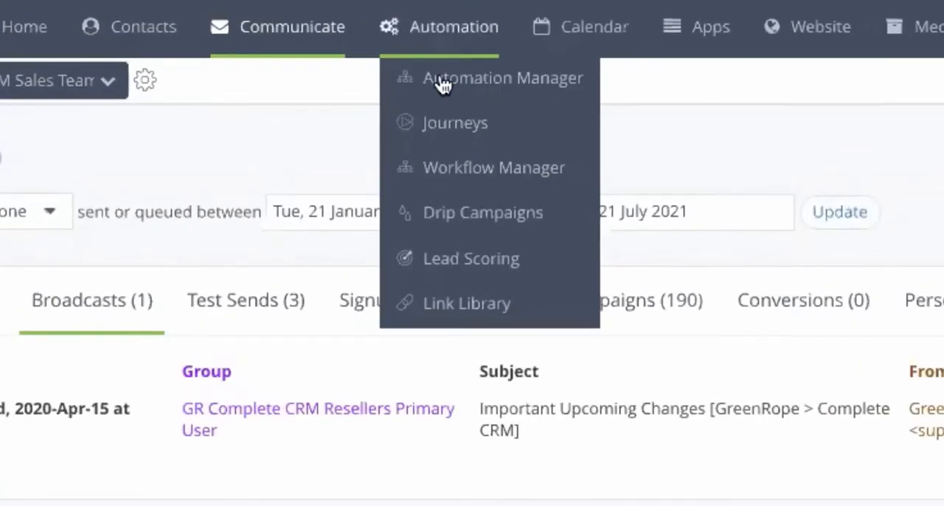
left_click(455, 124)
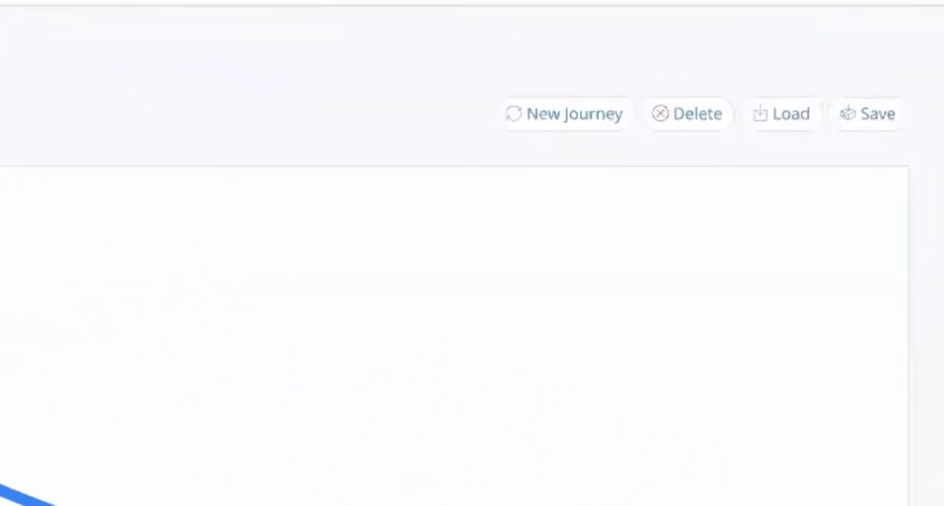
left_click(782, 113)
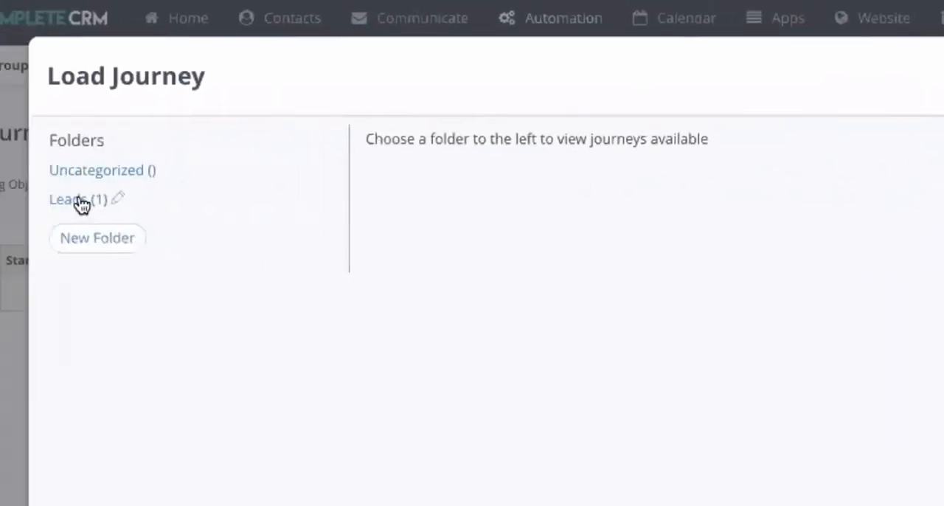
left_click(81, 205)
left_click(433, 187)
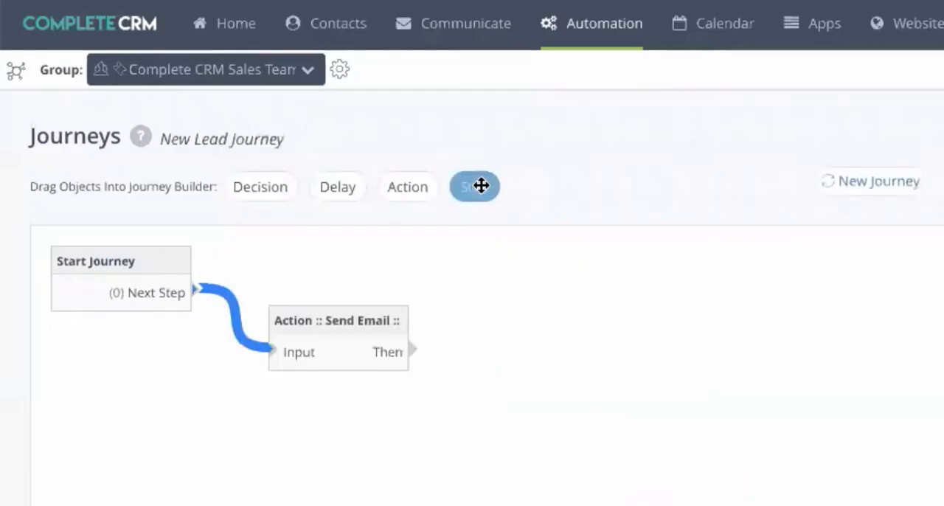
- Add a Delay and a Decision to the journey, linking them in sequence after the Send Email action
left_click_drag(337, 328, 356, 370)
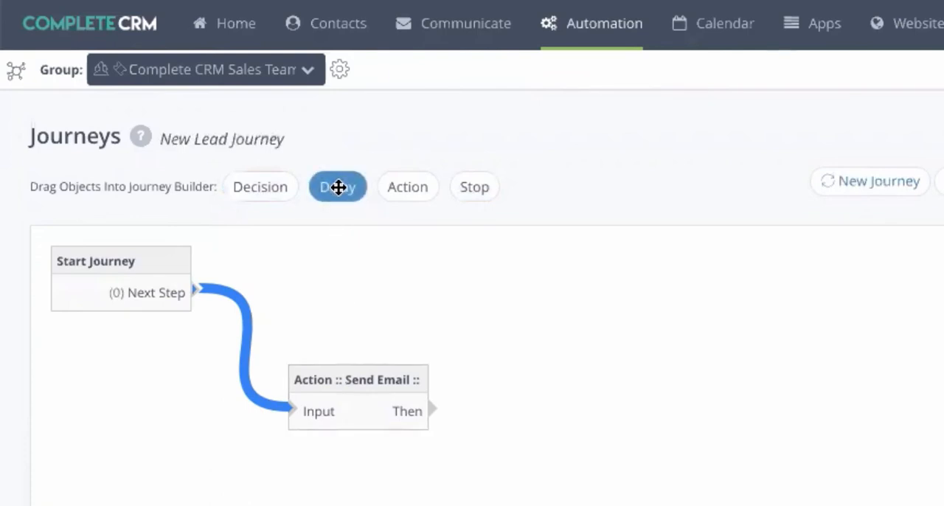
left_click_drag(337, 187, 539, 386)
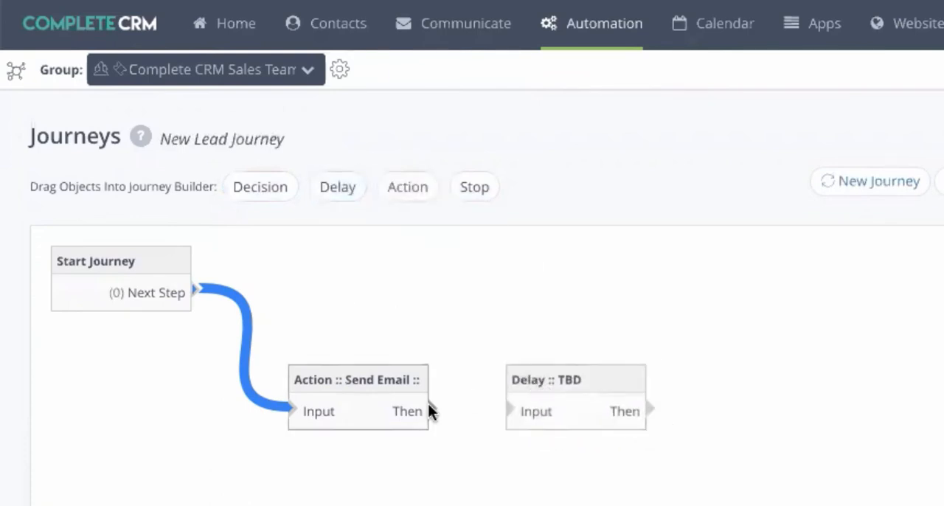
left_click_drag(465, 408, 515, 413)
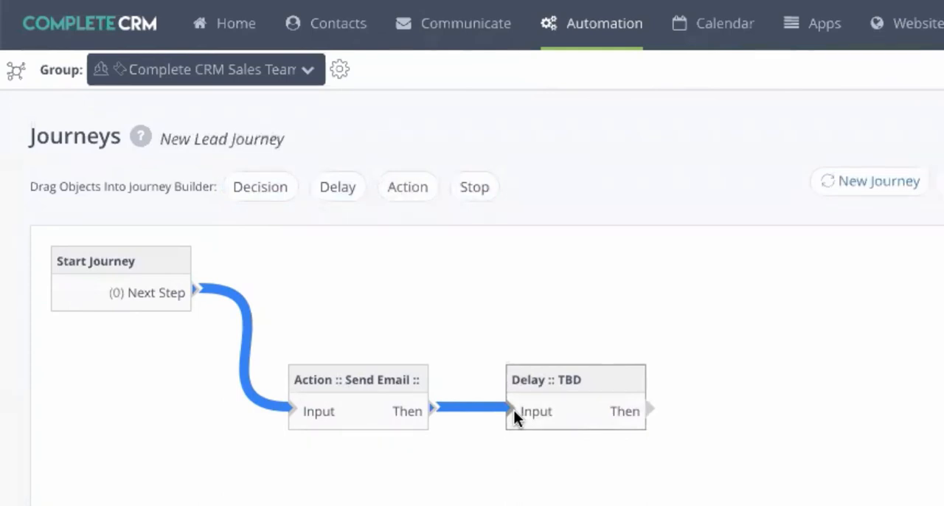
left_click_drag(260, 203, 752, 362)
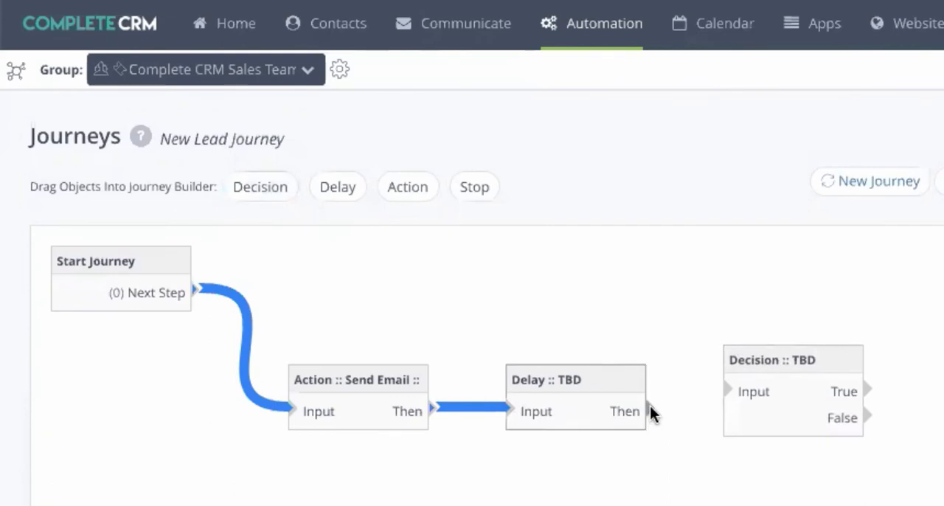
left_click_drag(650, 407, 732, 382)
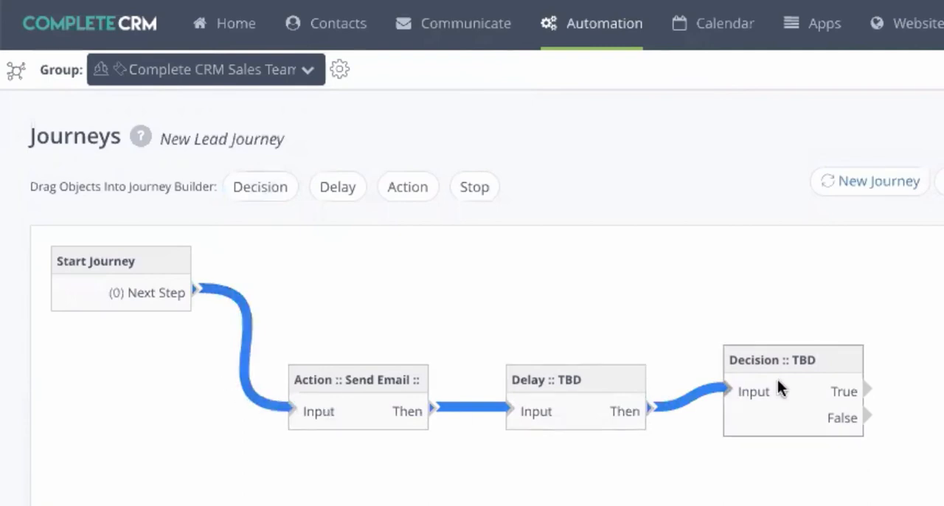
- Set the Send Email action to "Media File #227: Complete CRM - Asset...", preview the email, and shift the action slightly lower
left_click(350, 382)
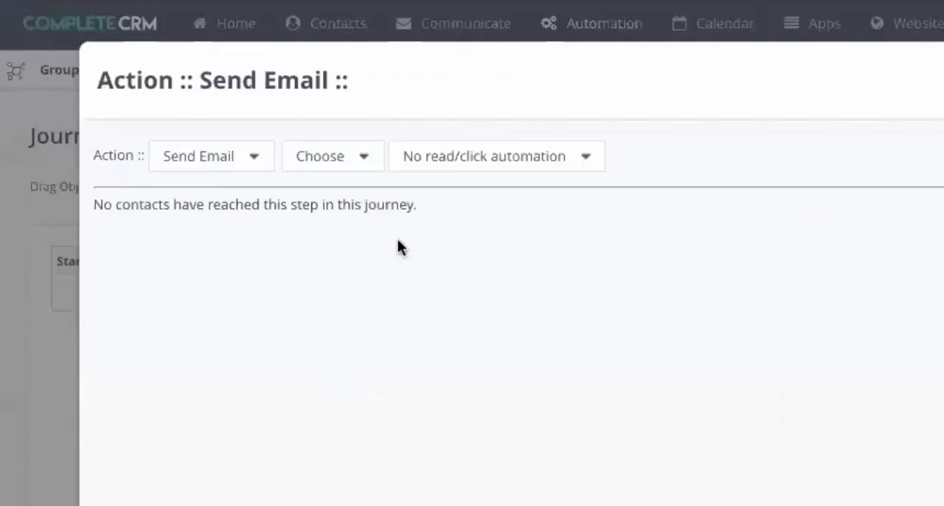
left_click(319, 163)
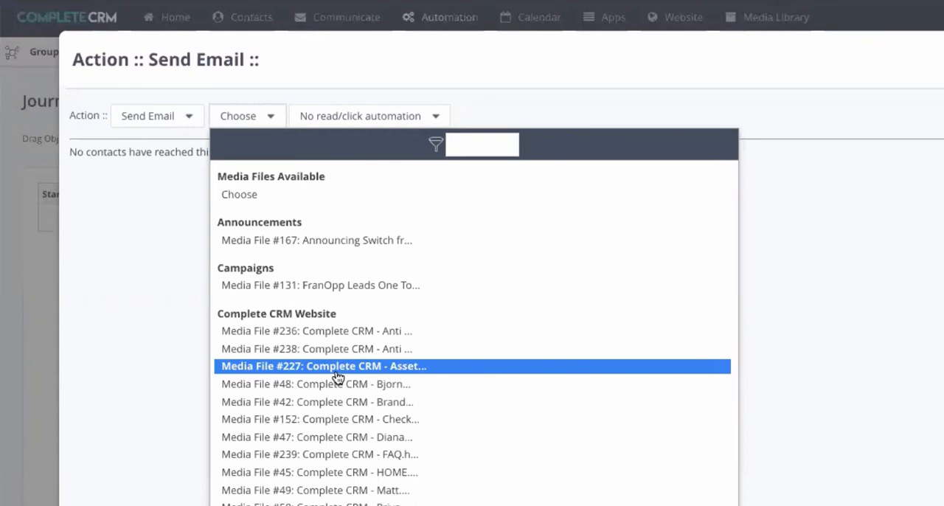
left_click(336, 368)
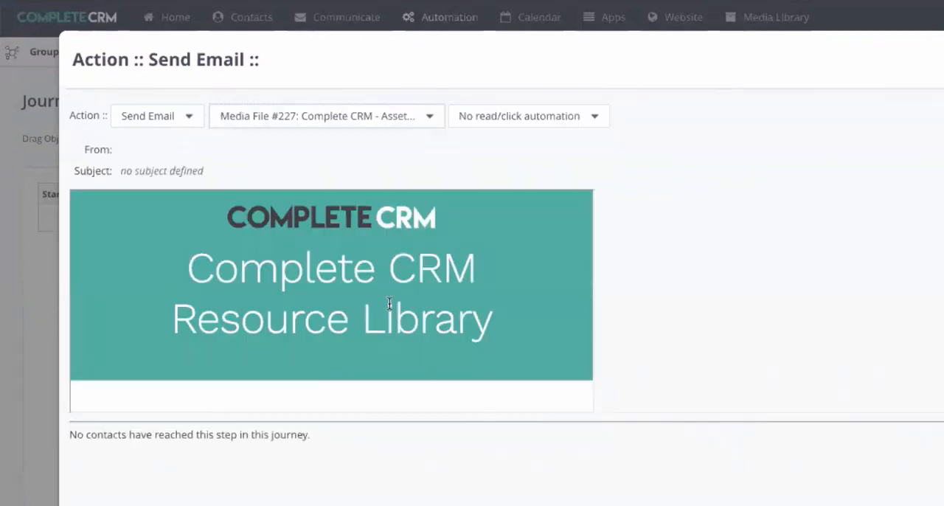
scroll(389, 307, "down", 3)
scroll(389, 307, "down", 2)
scroll(388, 308, "up", 5)
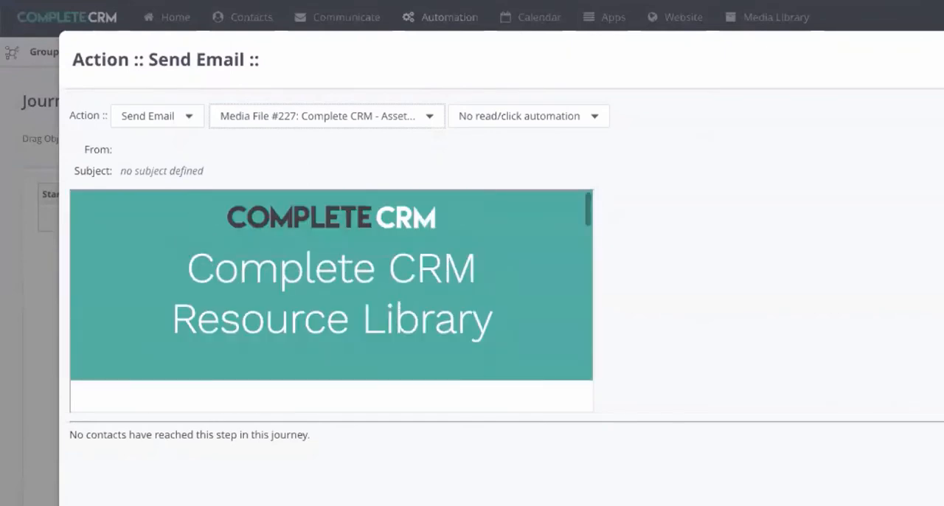
key("Escape")
left_click_drag(261, 290, 255, 302)
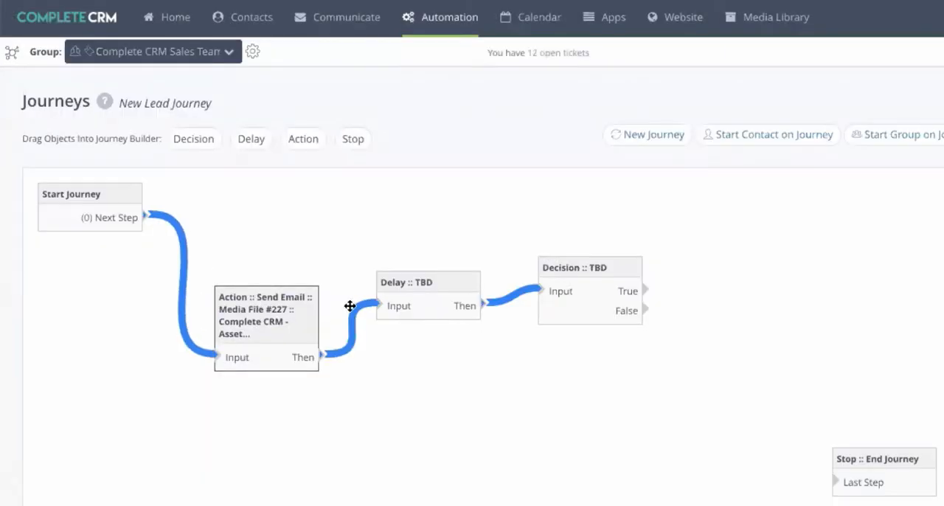
- Set the Delay after the Send Email action to 48 hours
left_click(414, 286)
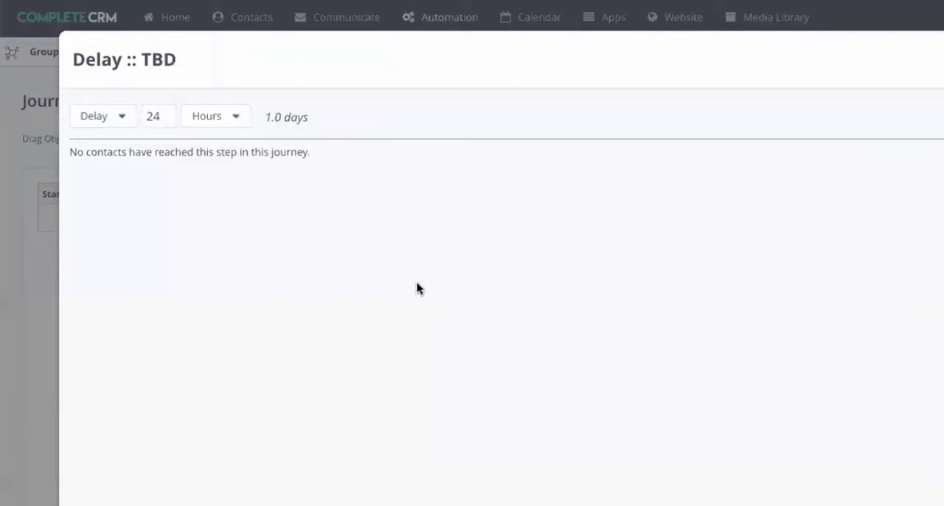
left_click(162, 116)
key("BackSpace")
key("BackSpace")
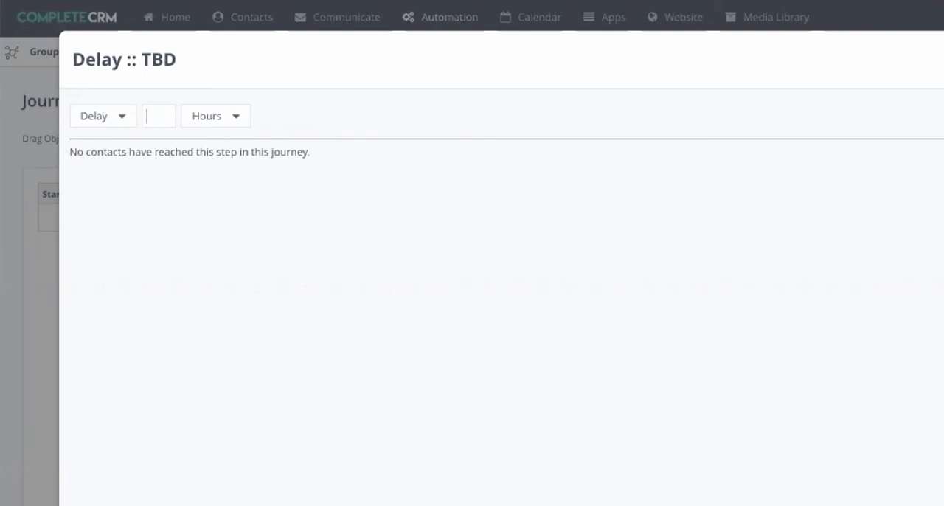
type("48")
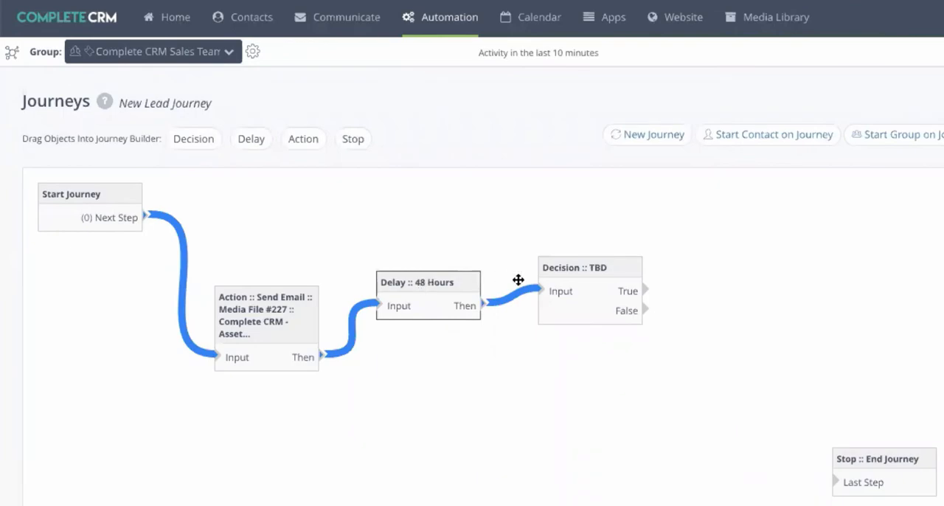
- Set the Decision's condition to Read Previous Email
left_click(567, 282)
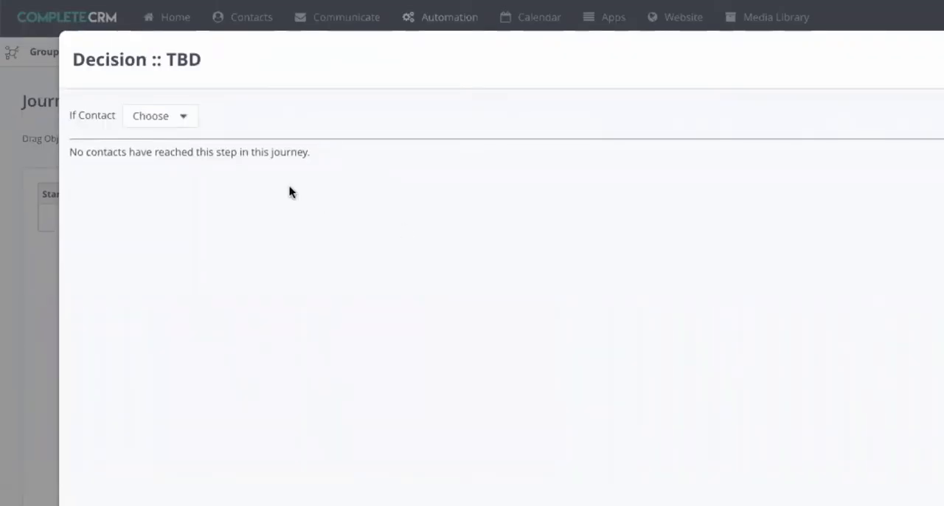
left_click(168, 115)
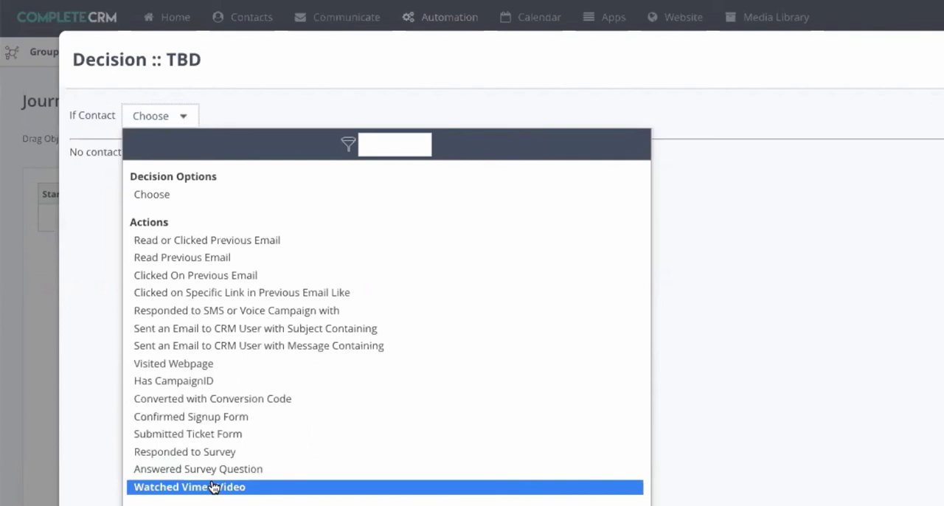
left_click(207, 258)
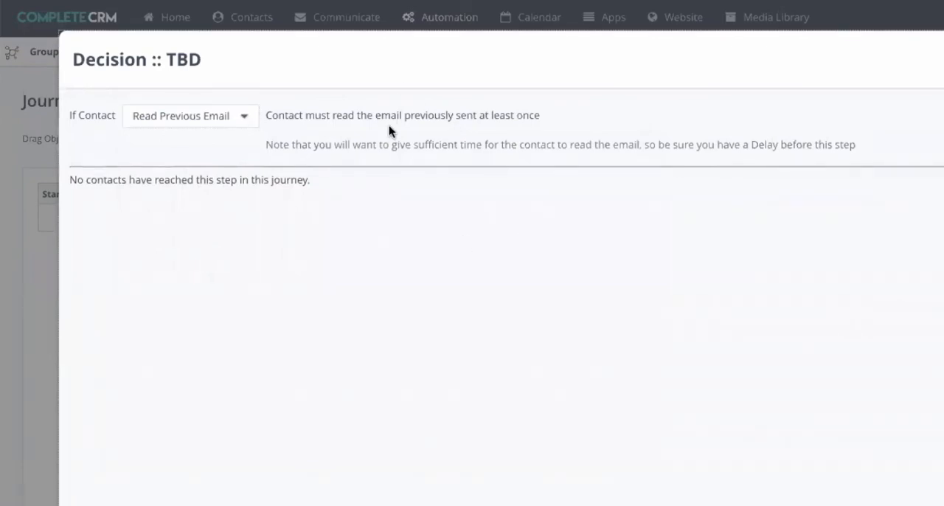
key("Escape")
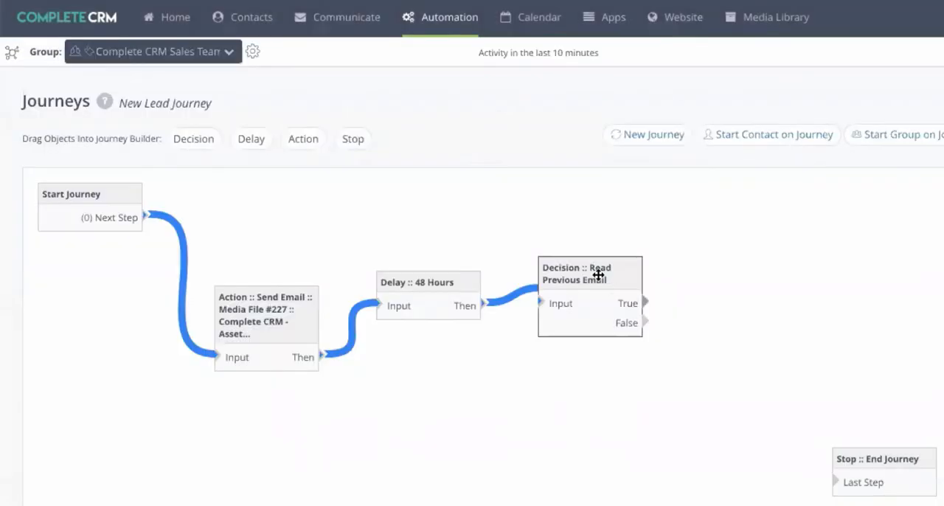
- Move the Decision and Stop objects lower, and add two Actions connected to the Decision's True and False outputs
left_click_drag(592, 271, 591, 345)
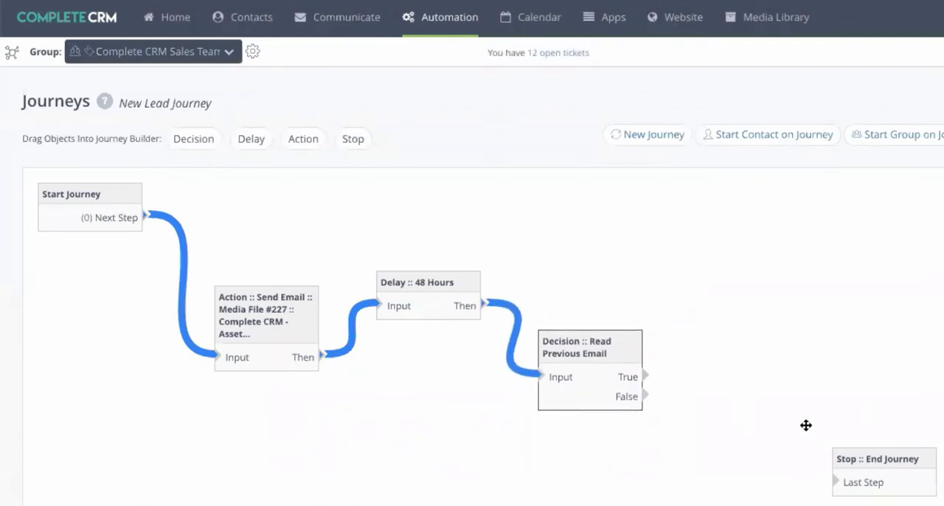
left_click_drag(892, 455, 891, 505)
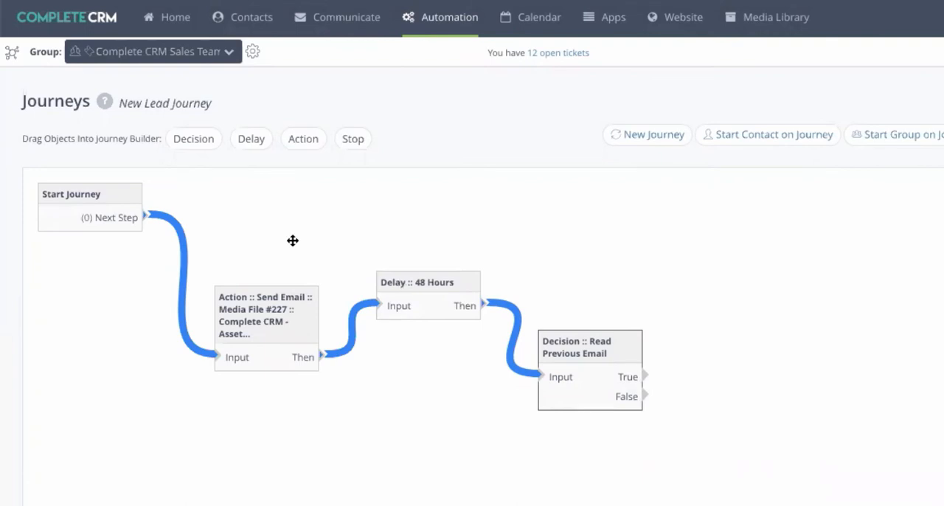
left_click_drag(304, 139, 761, 299)
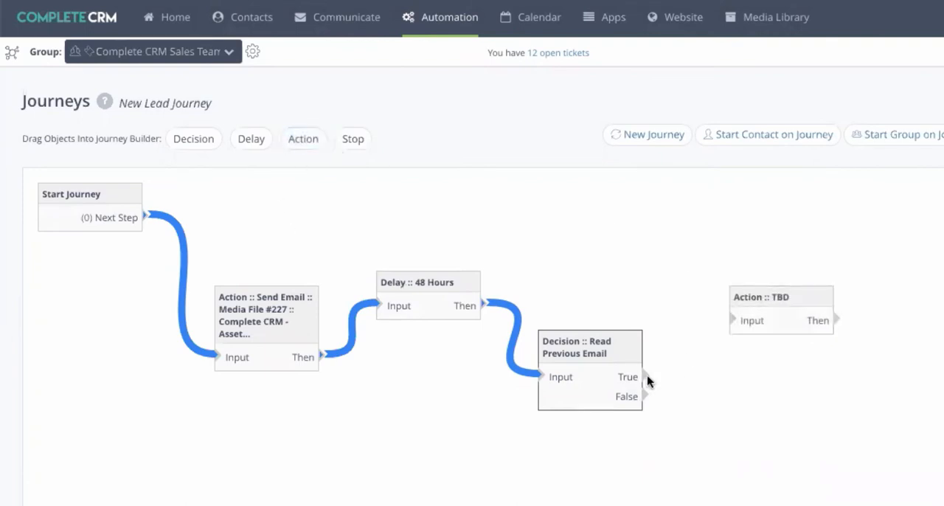
left_click_drag(645, 376, 736, 313)
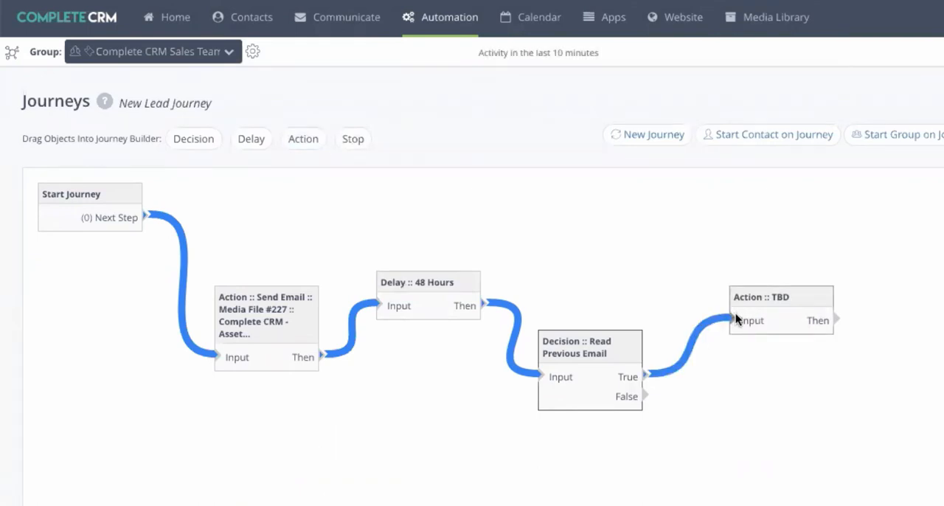
left_click_drag(299, 139, 728, 413)
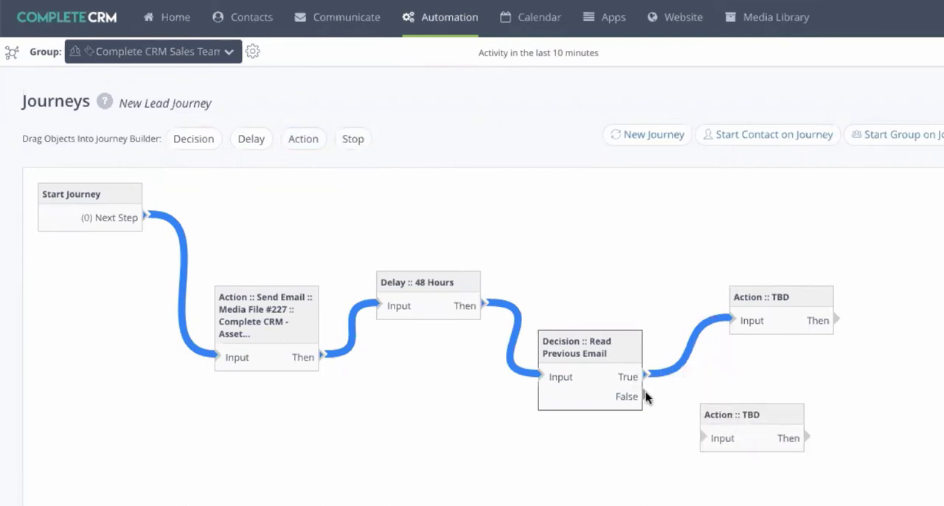
left_click_drag(645, 392, 708, 439)
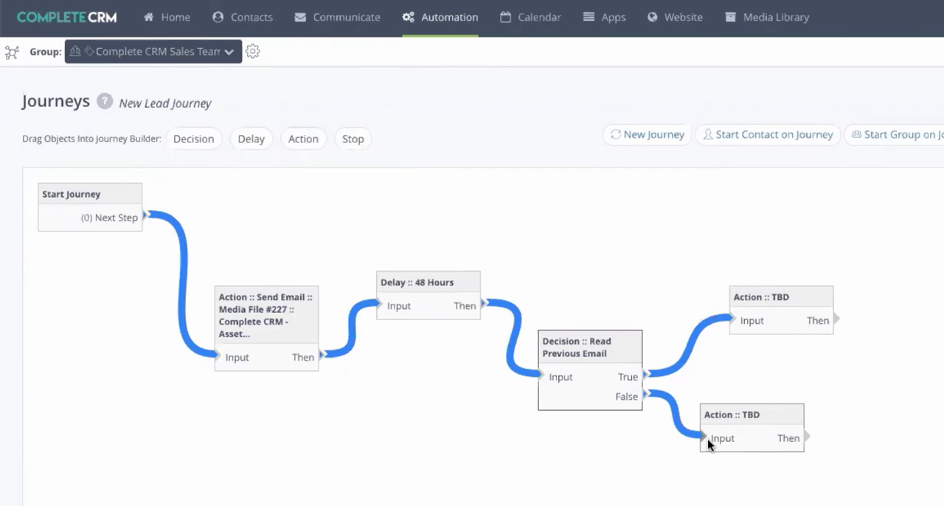
- Try to set the Action on the Decision's True branch to Activate Workflow and choose its workflow
left_click(775, 298)
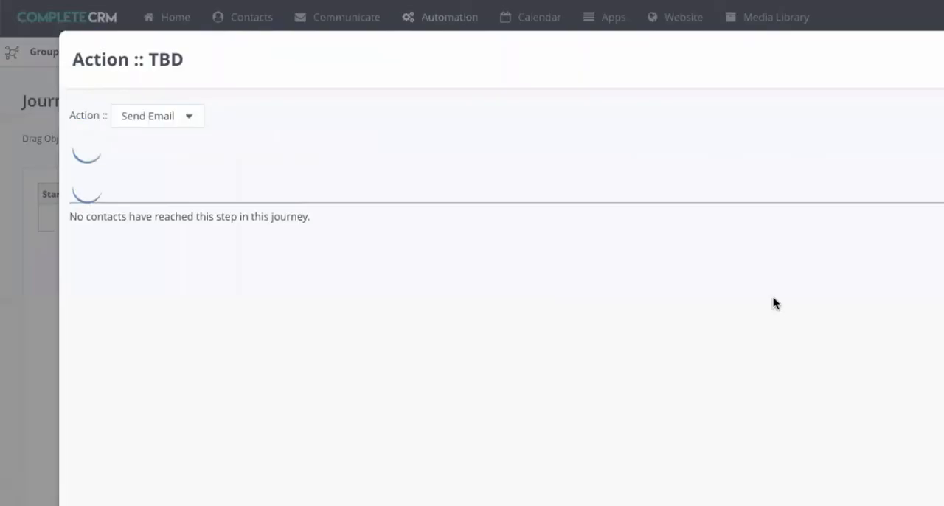
left_click(180, 117)
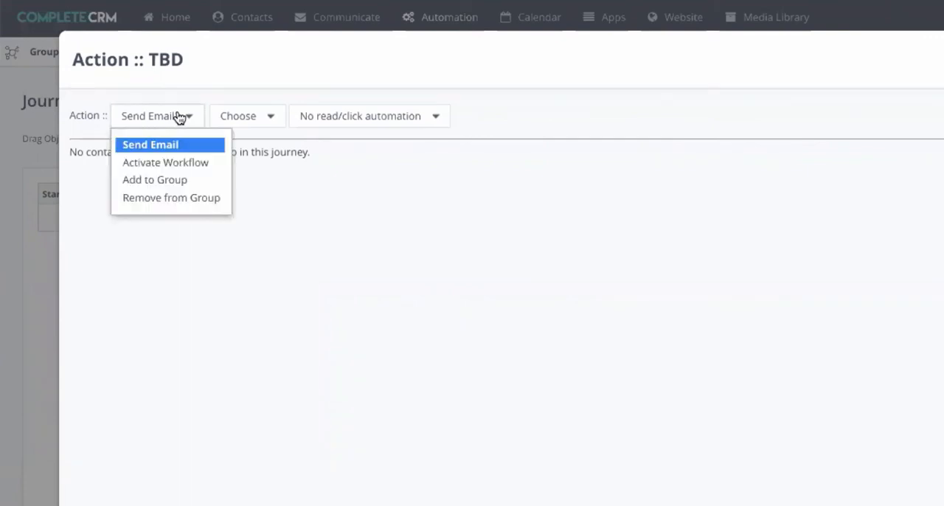
left_click(170, 162)
left_click(309, 122)
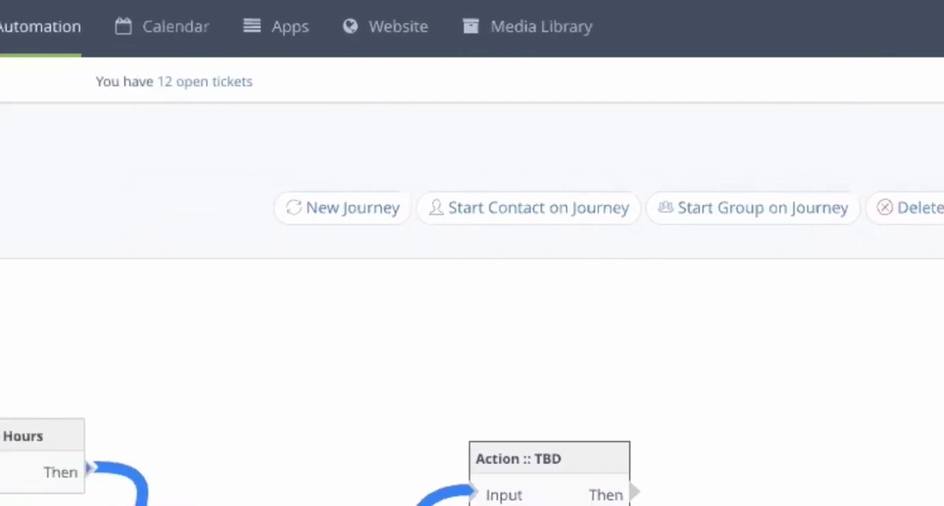
- Leave the journey for the Workflow Manager and open the Demo Received workflow for editing
mouse_move(192, 26)
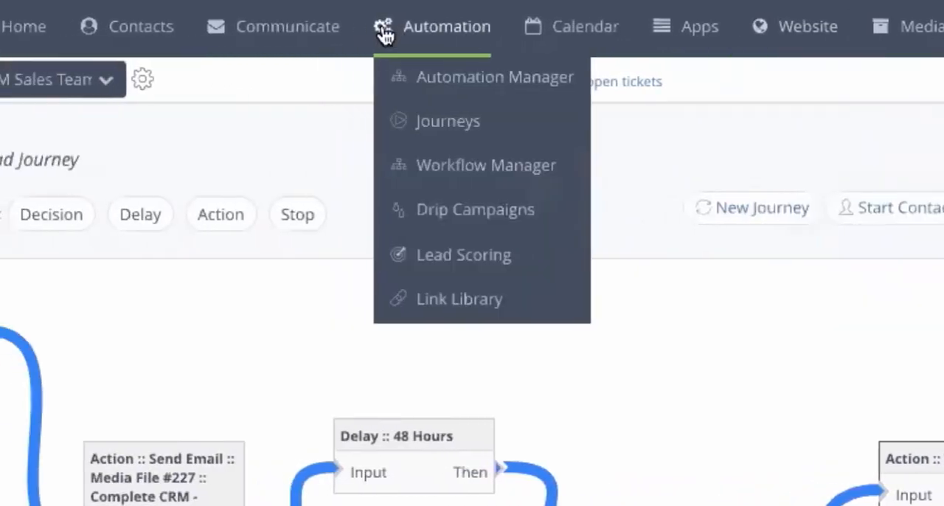
left_click(437, 185)
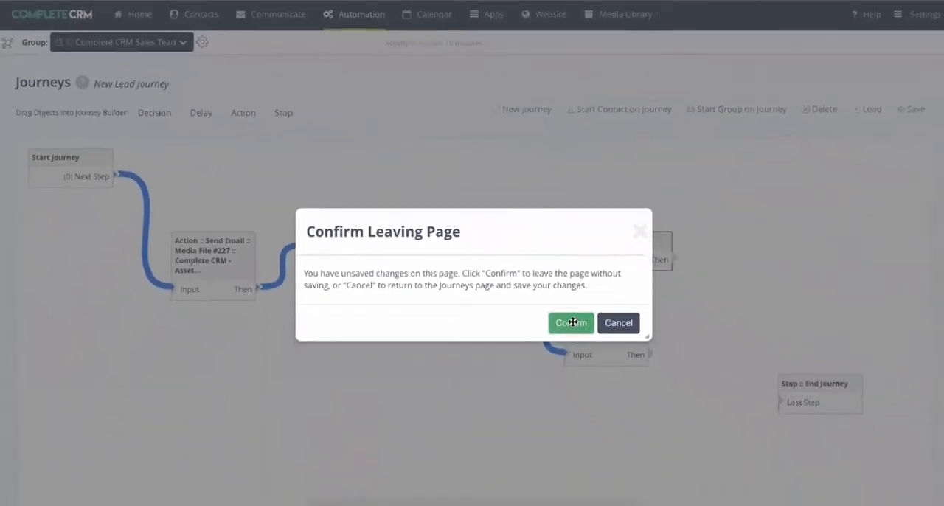
left_click(715, 503)
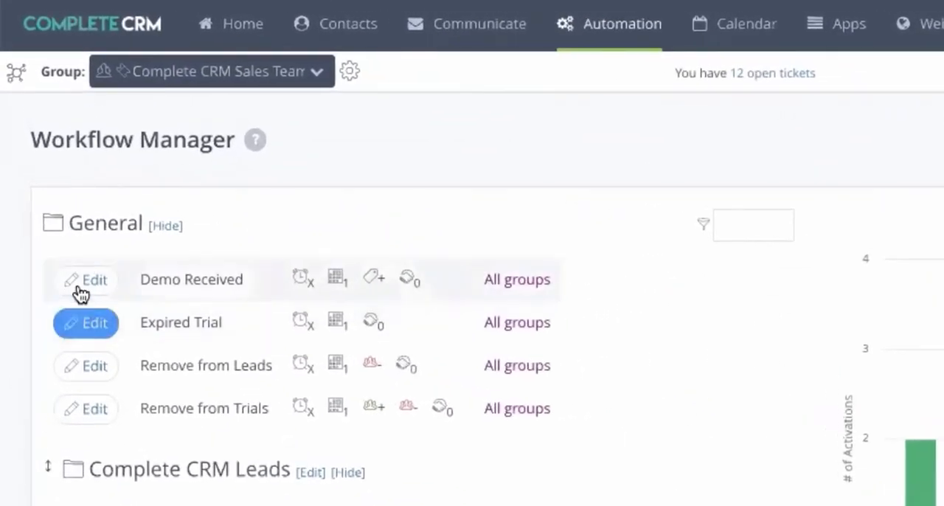
left_click(83, 285)
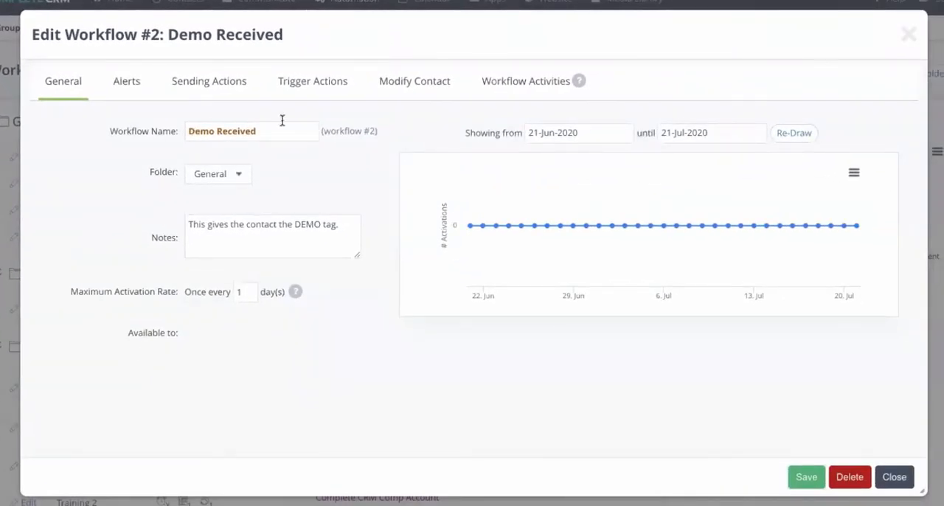
- Review the Demo Received workflow's contact modifications, trigger actions and new activity options, and close it without saving
left_click(398, 89)
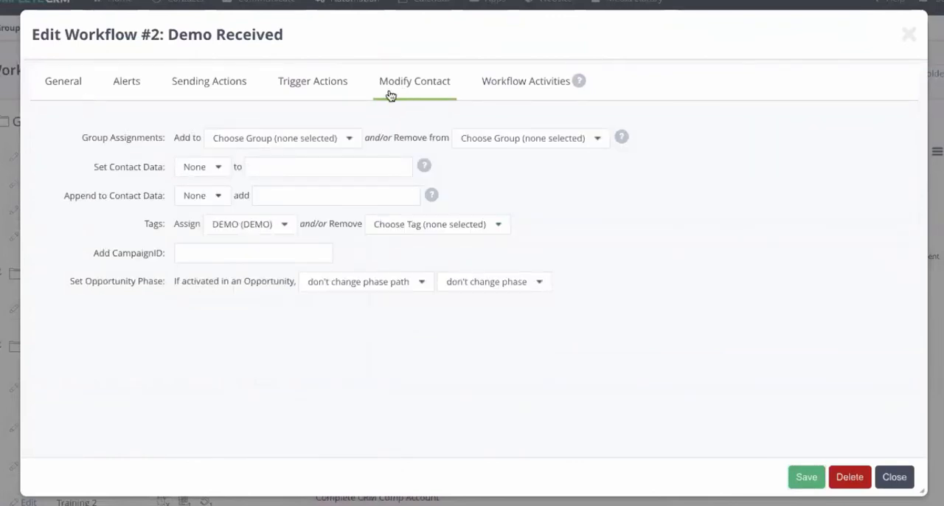
left_click(290, 97)
mouse_move(539, 246)
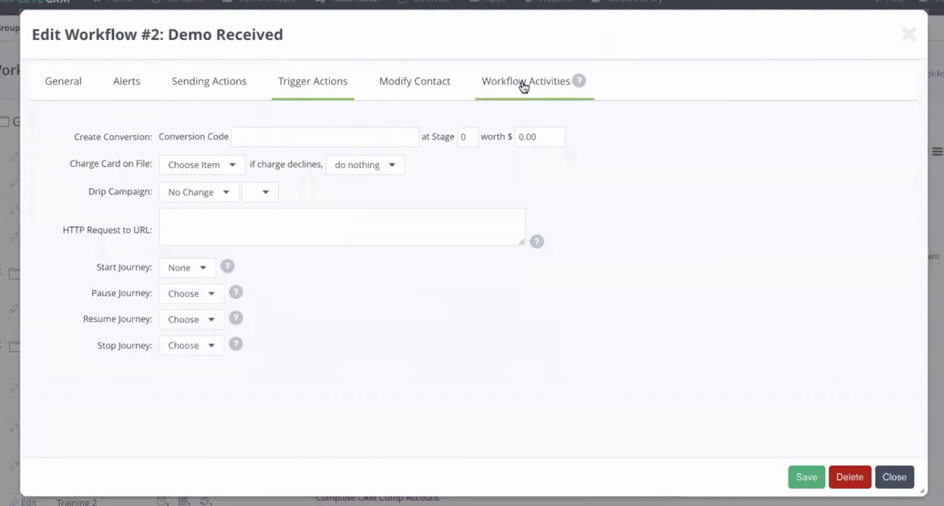
left_click(523, 87)
left_click(91, 133)
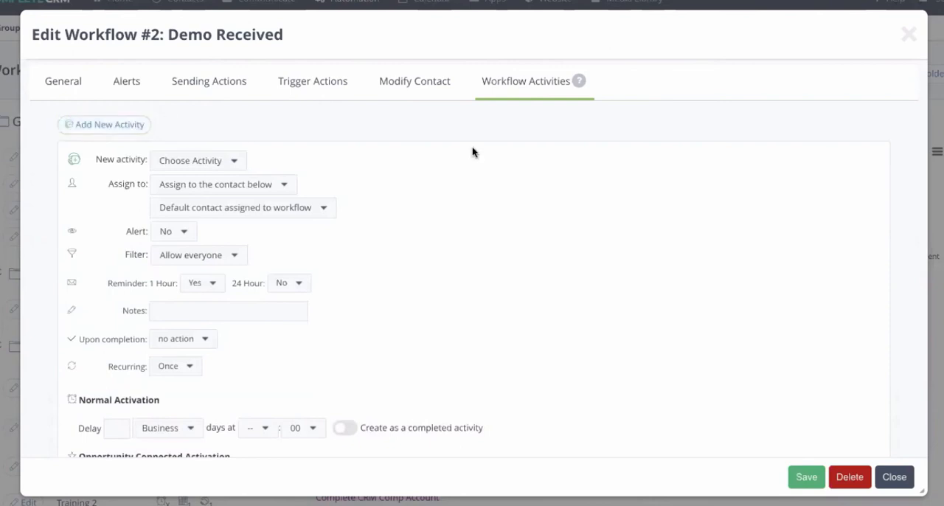
left_click(896, 478)
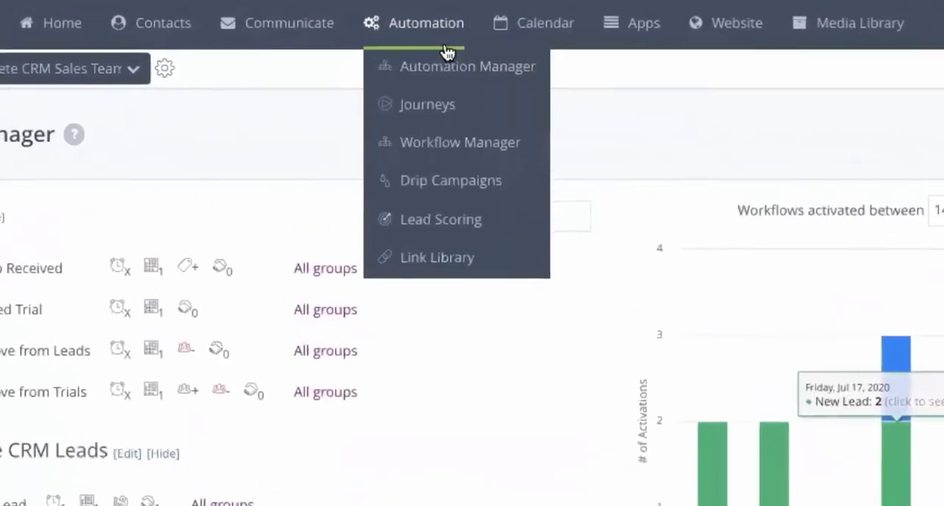
- Open the Projects app and view its Kanban Board and the list of active projects
mouse_move(269, 31)
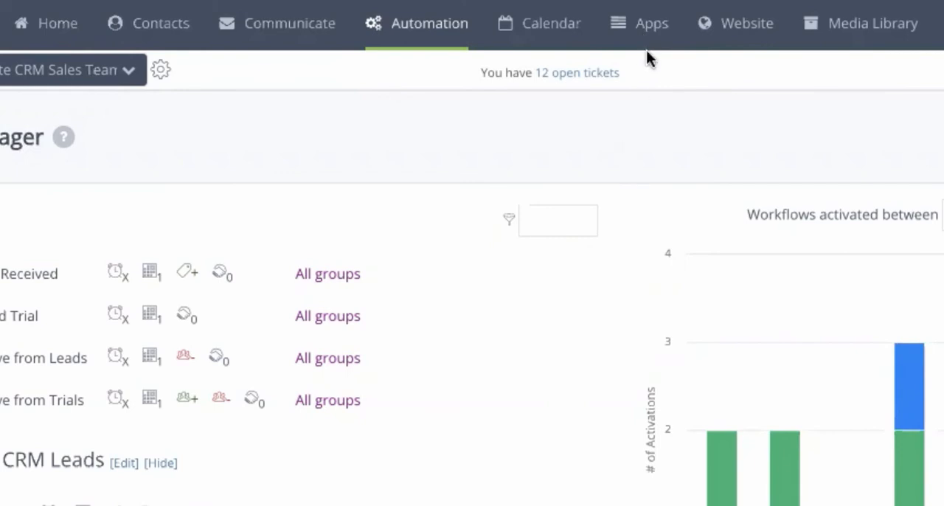
mouse_move(652, 30)
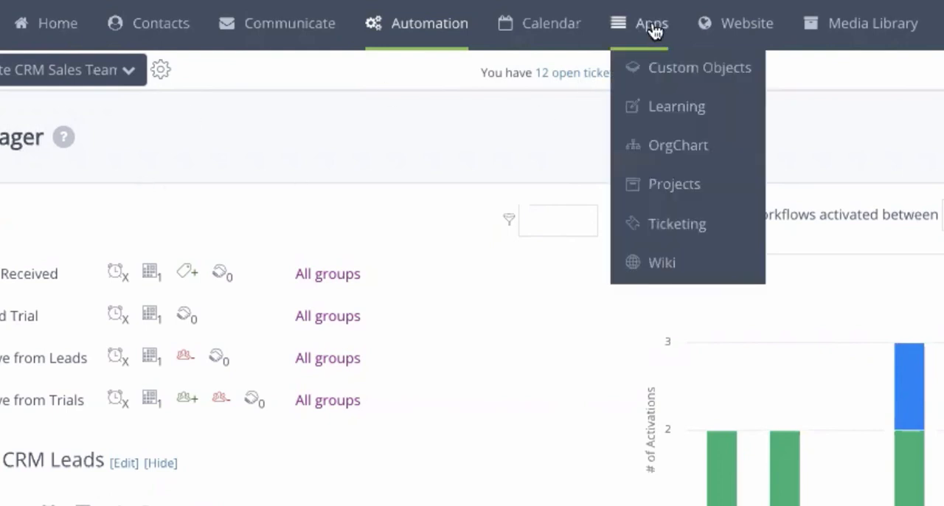
left_click(675, 193)
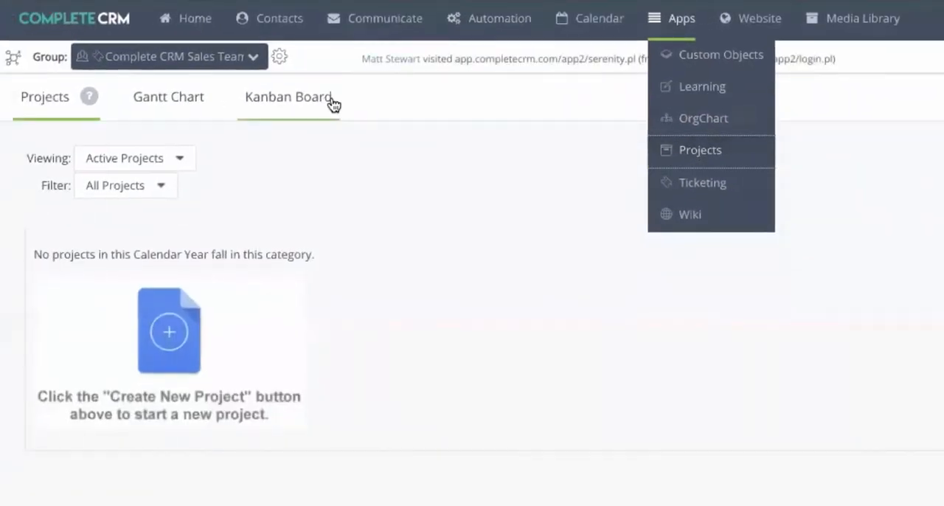
left_click(331, 103)
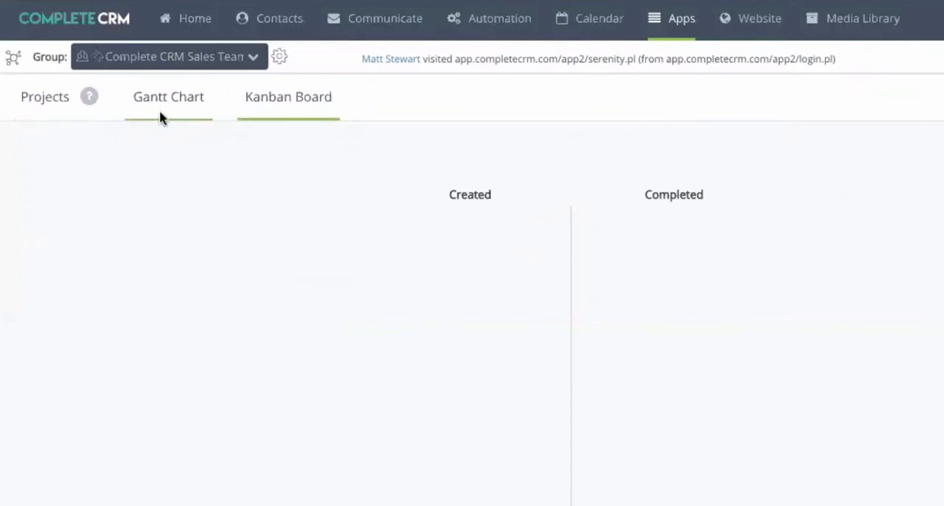
left_click(55, 105)
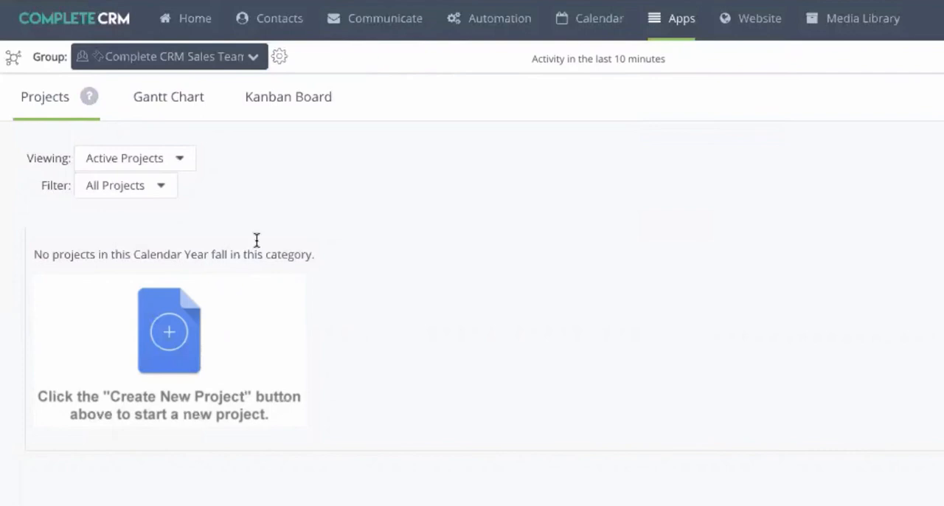
- Open the Ticketing app and examine its ticket categories and the ticketing team's permissions
mouse_move(679, 34)
left_click(691, 174)
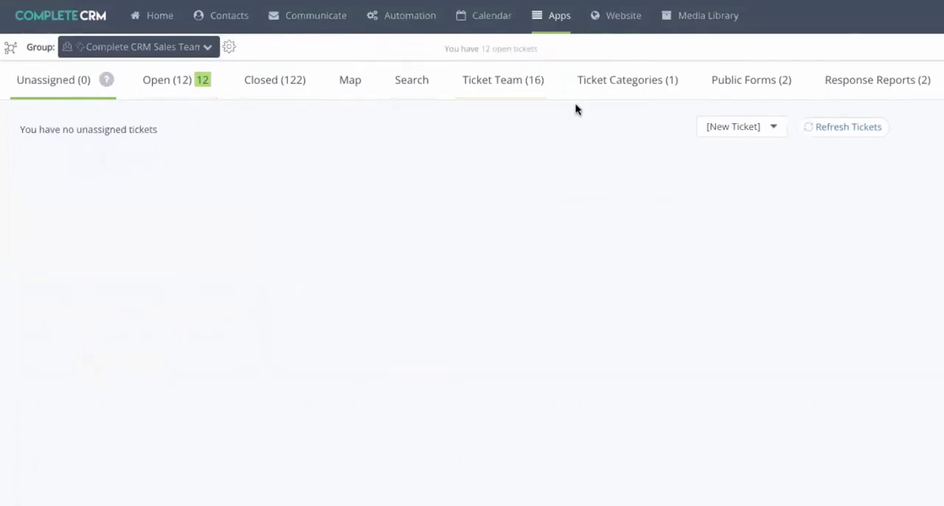
left_click(626, 88)
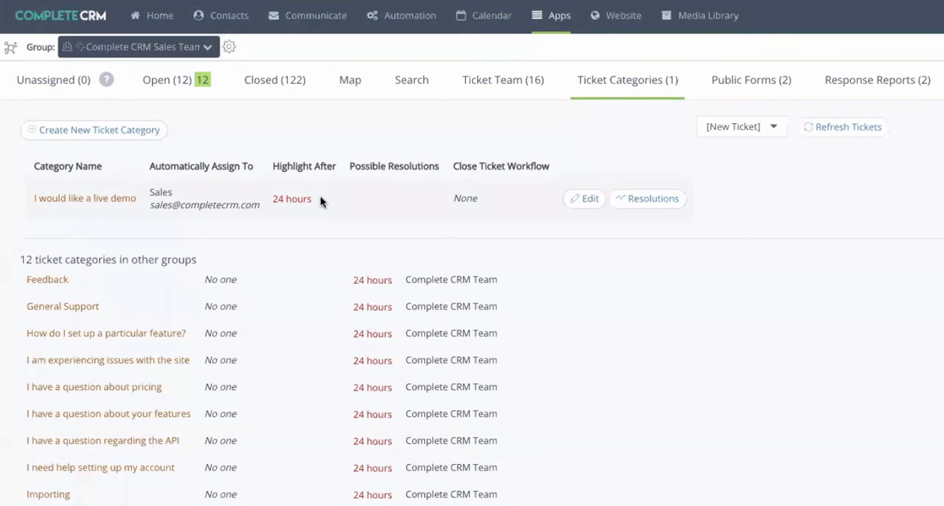
left_click(509, 83)
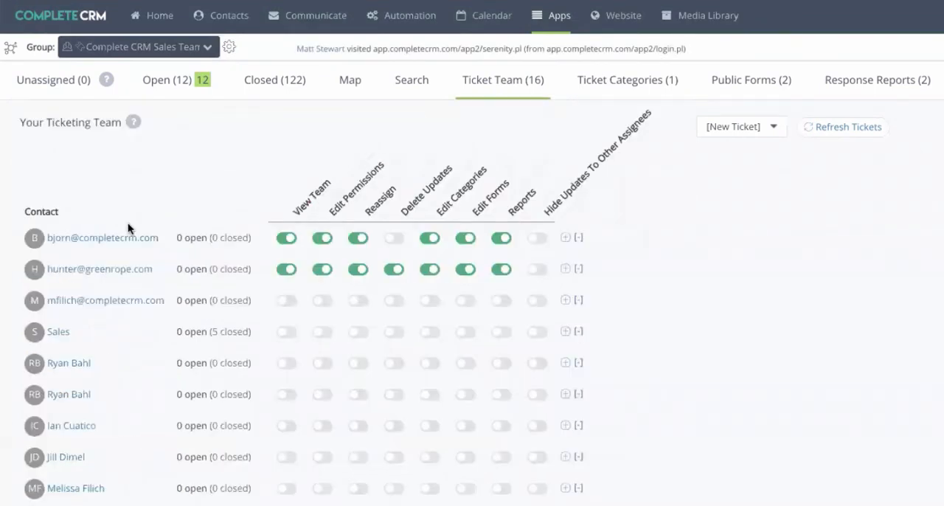
scroll(127, 223, "down", 1)
scroll(128, 222, "up", 1)
scroll(205, 229, "down", 1)
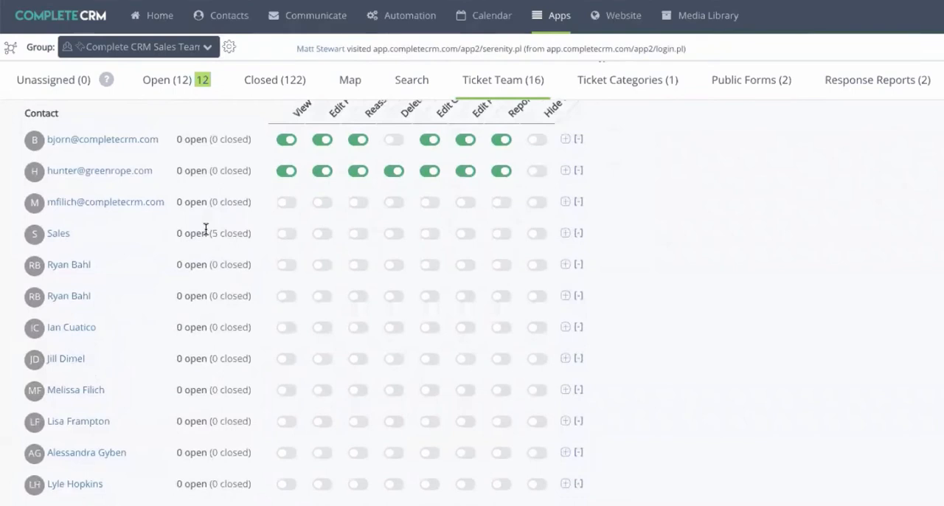
scroll(205, 229, "up", 1)
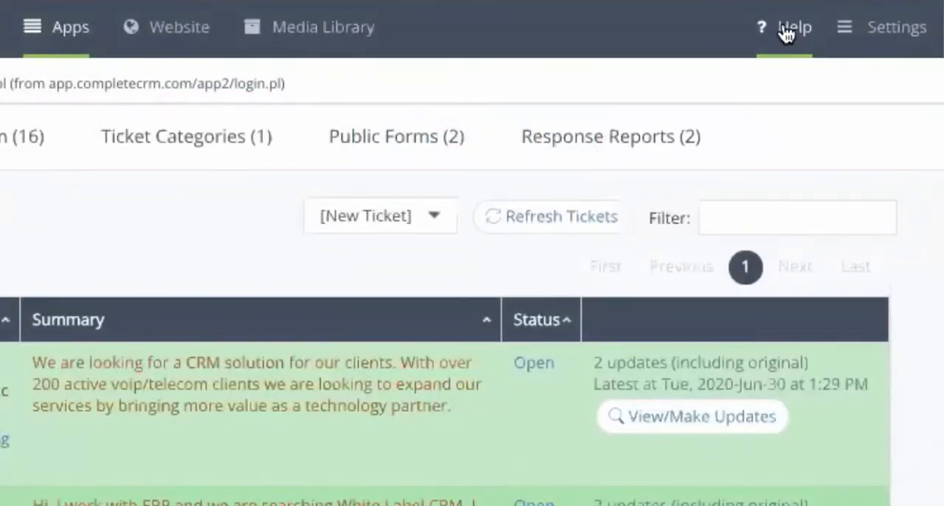
- Browse the subject areas of the Help / Knowledge Base and return to the Dashboard
left_click(786, 30)
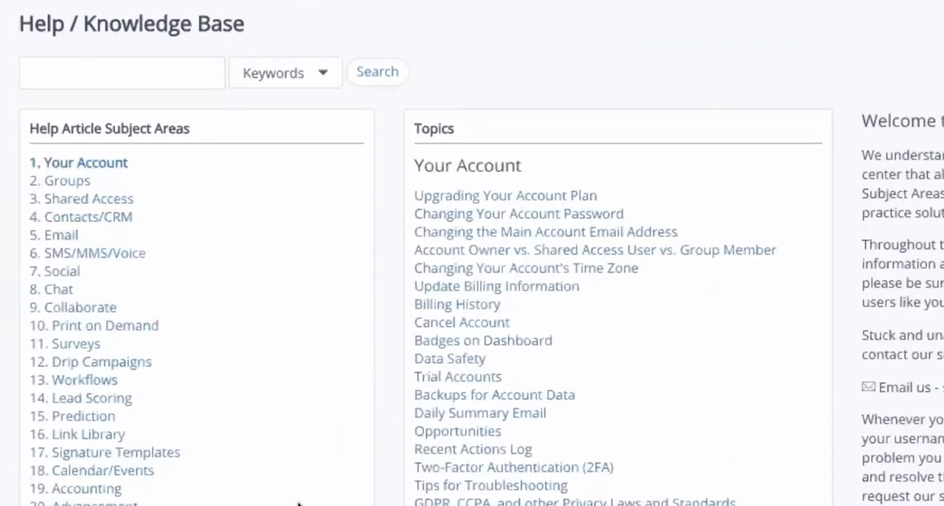
scroll(299, 504, "down", 5)
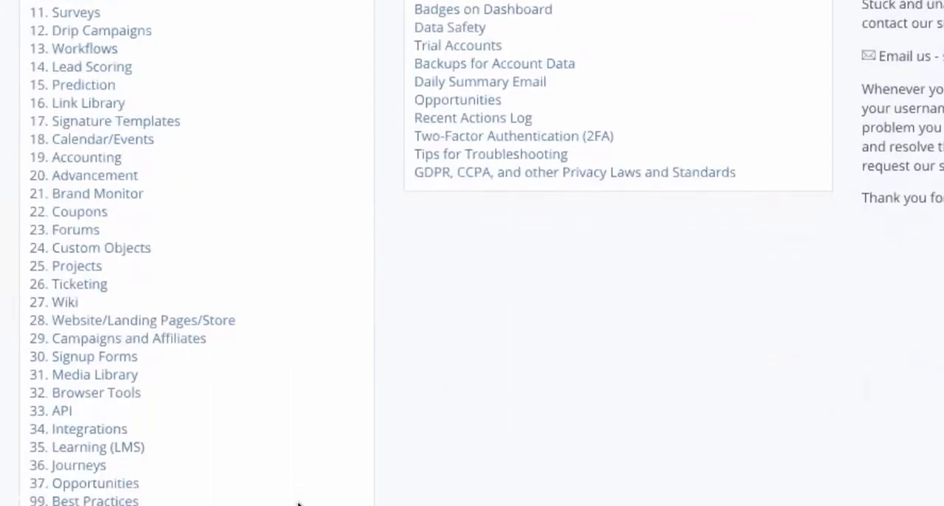
scroll(299, 504, "up", 5)
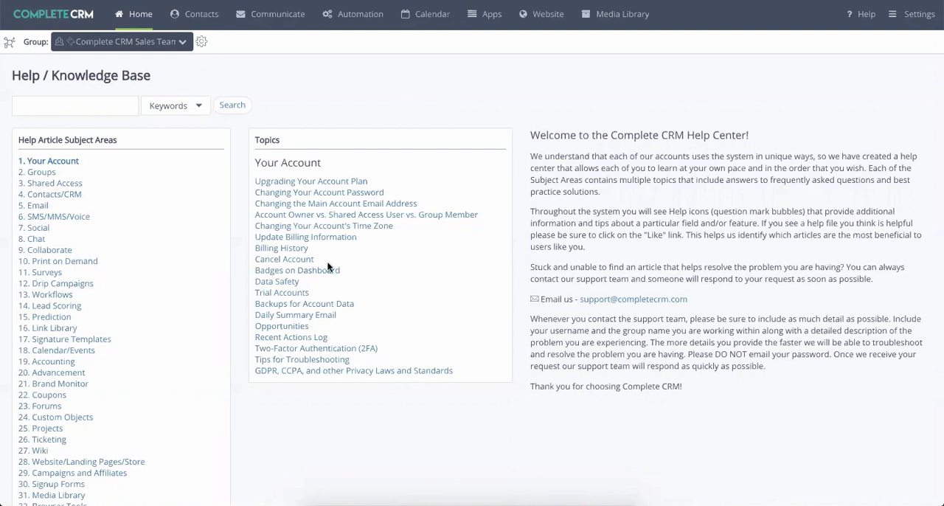
mouse_move(135, 14)
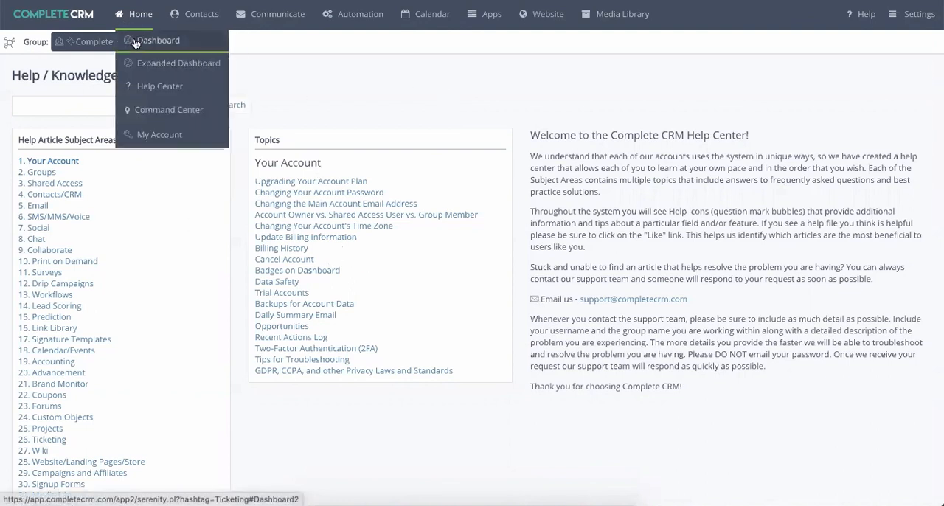
left_click(135, 43)
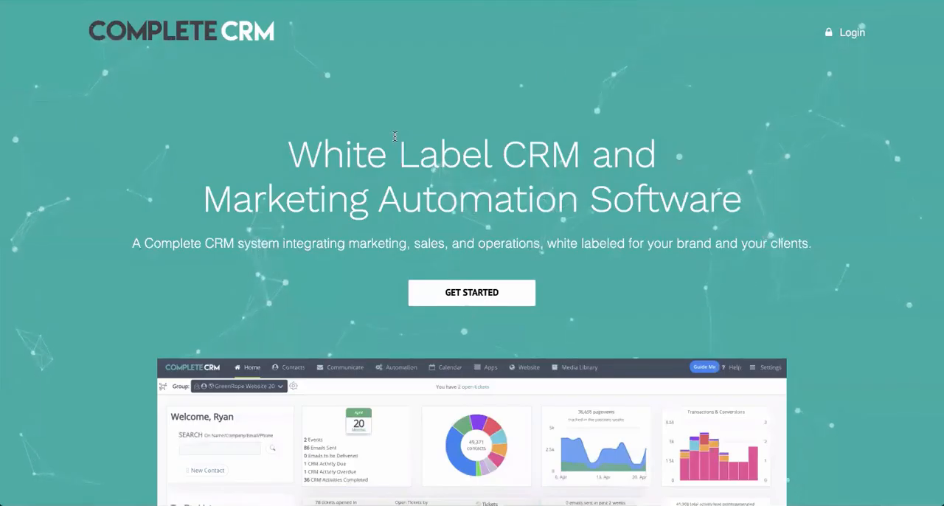
- Look through the Complete CRM marketing website, covering its overview, custom design, client onboarding and pricing sections
scroll(394, 136, "down", 10)
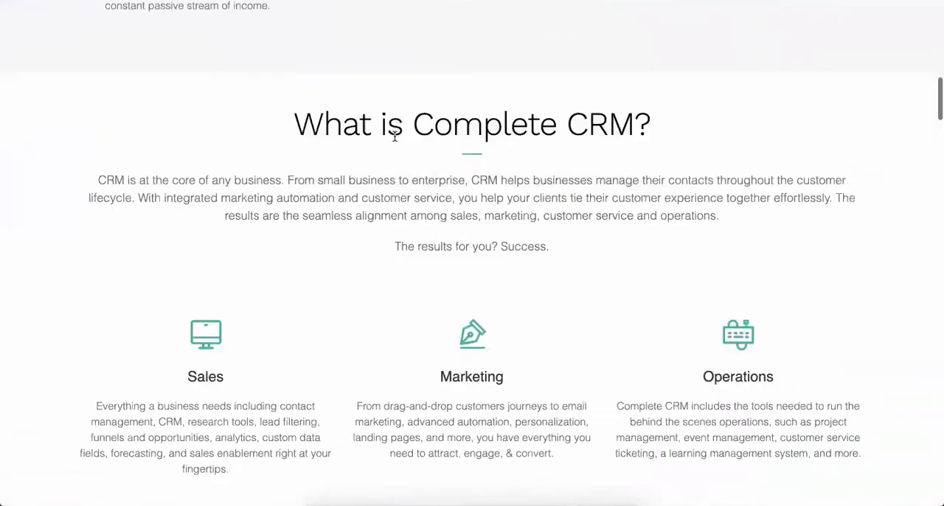
scroll(395, 137, "down", 20)
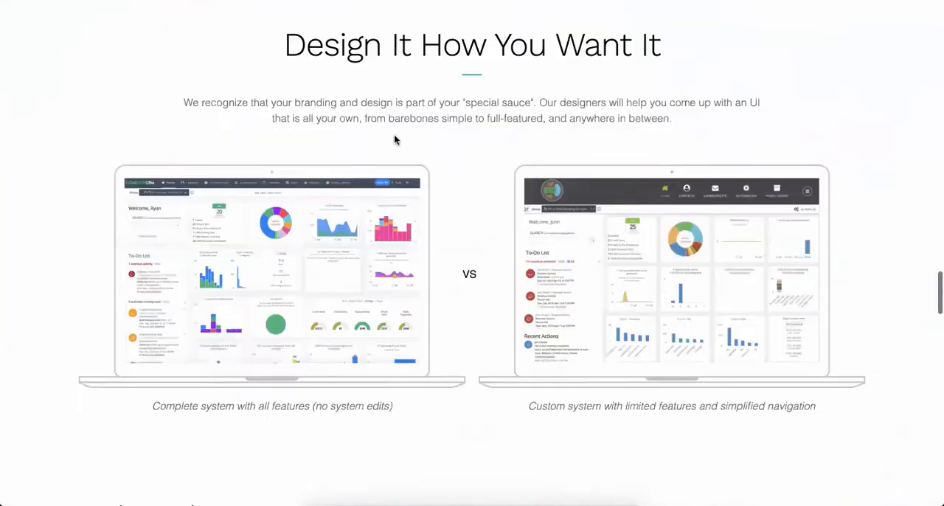
scroll(394, 140, "down", 15)
scroll(395, 139, "up", 10)
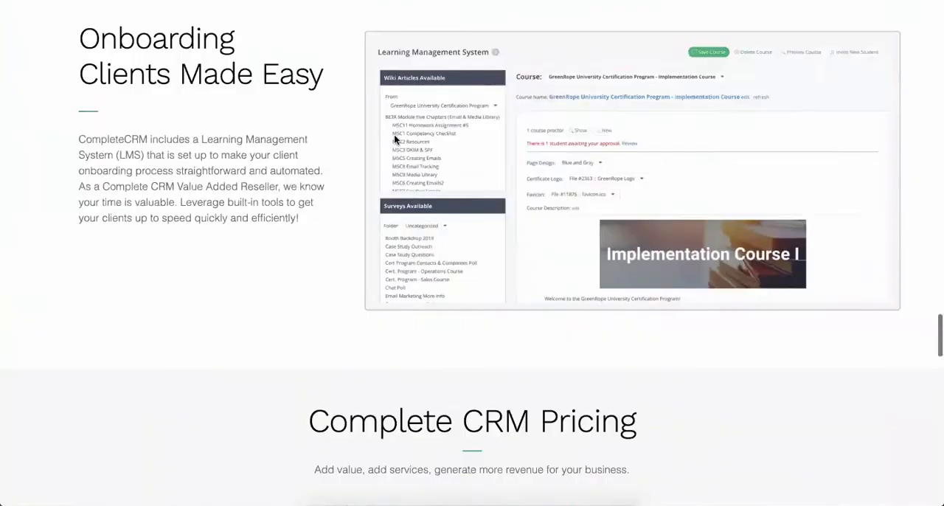
scroll(395, 139, "up", 10)
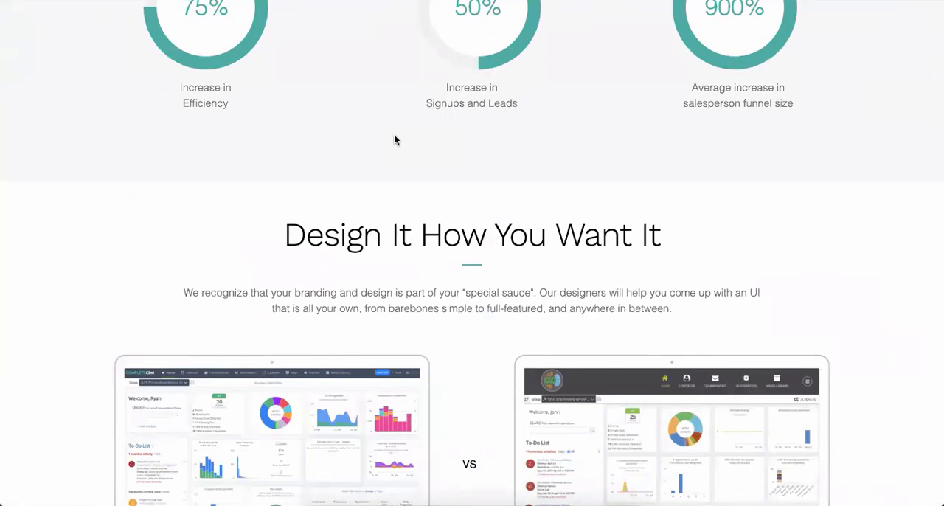
scroll(394, 139, "up", 15)
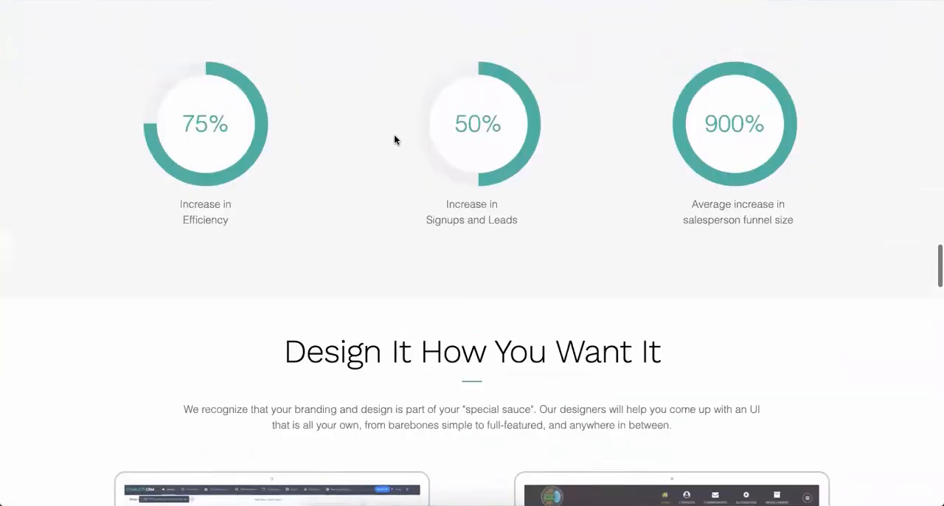
scroll(395, 136, "up", 15)
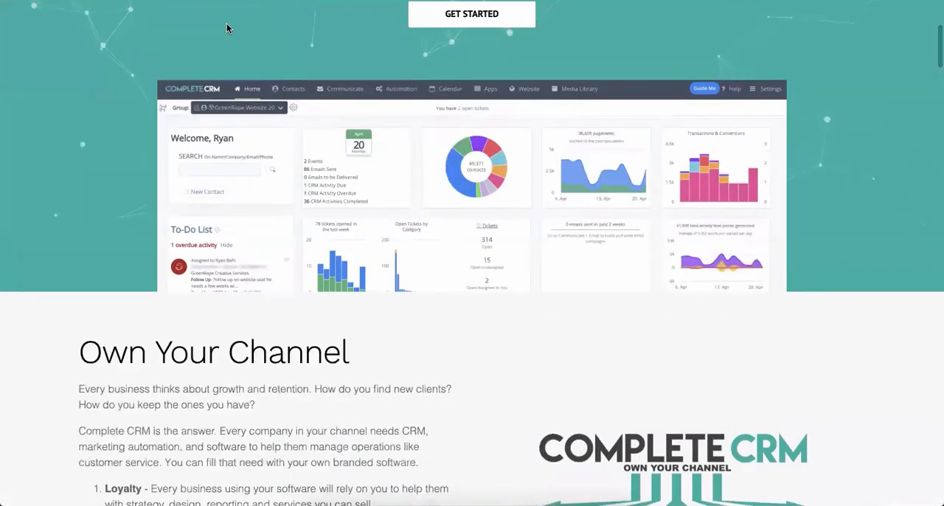
scroll(226, 28, "up", 5)
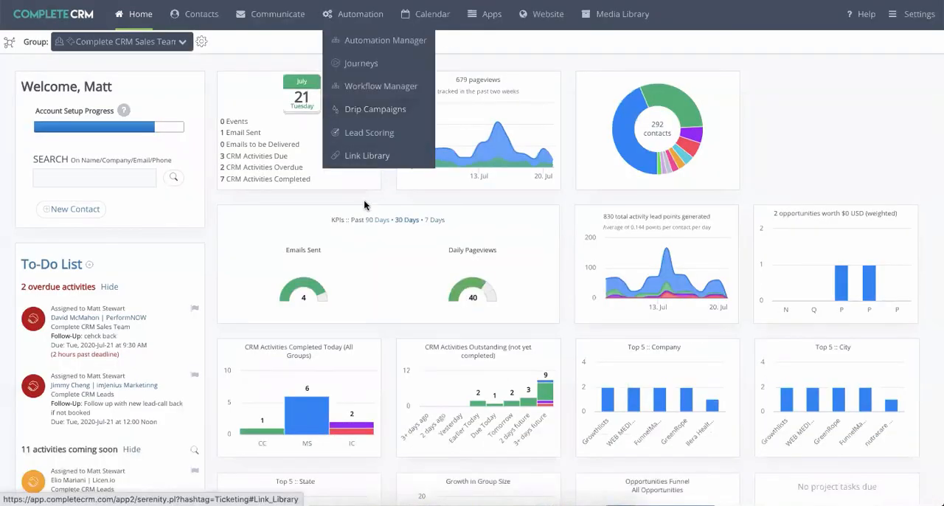